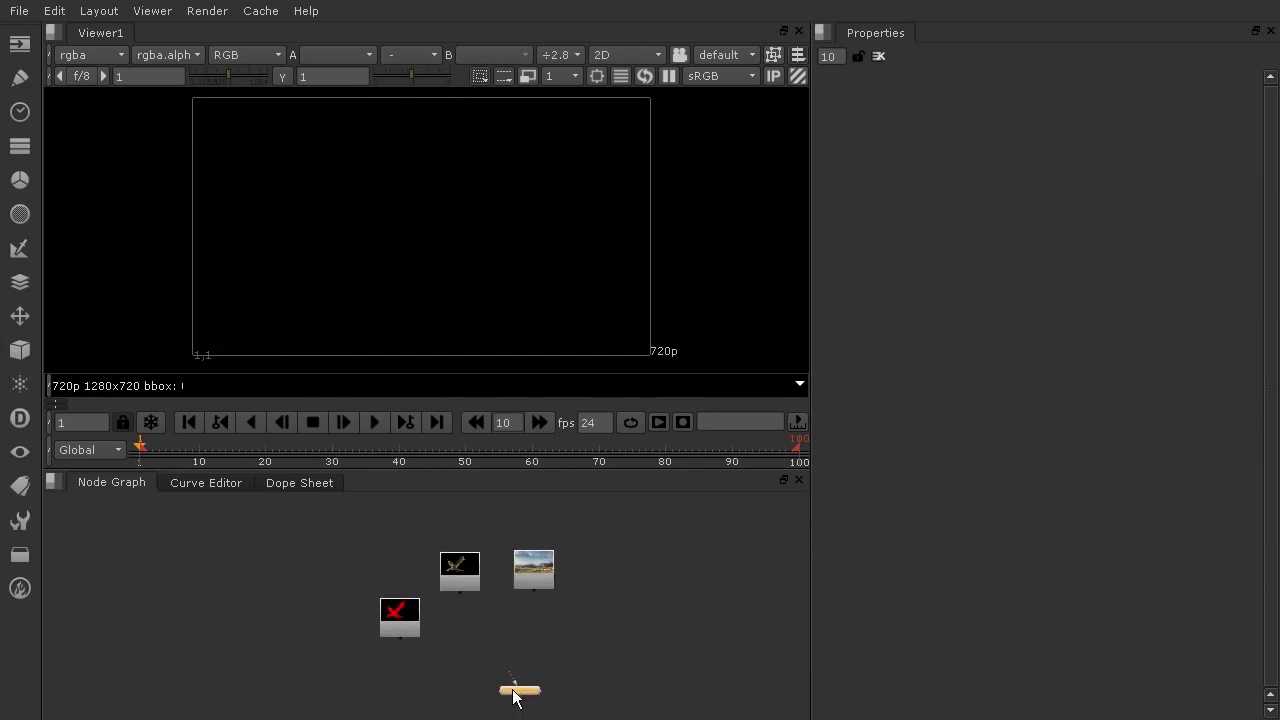
Step: Connect the viewer to the Background.jpg read node to display the landscape image
{"action": "scroll", "coordinate": [518, 685], "scroll_direction": "up", "scroll_amount": 3}
{"action": "middle_click_drag", "start_coordinate": [572, 628], "coordinate": [598, 661]}
{"action": "left_click_drag", "start_coordinate": [545, 698], "coordinate": [558, 566]}
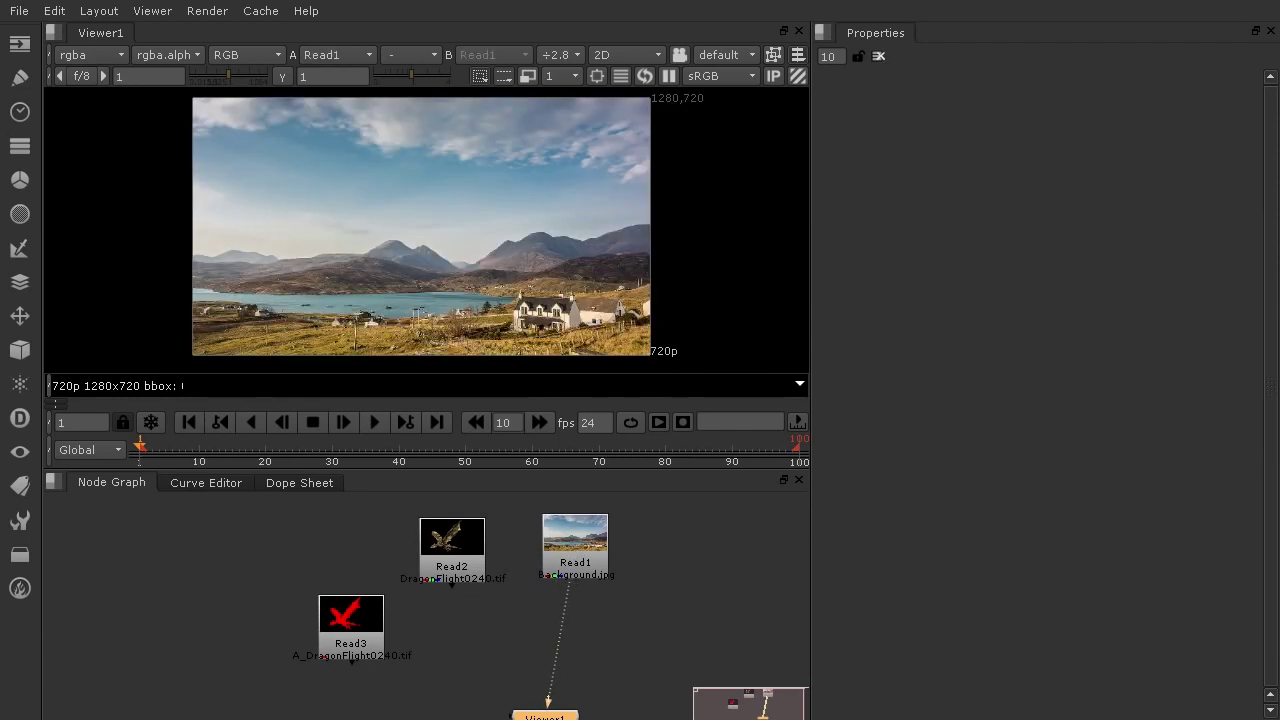
{"action": "scroll", "coordinate": [562, 585], "scroll_direction": "up", "scroll_amount": 4}
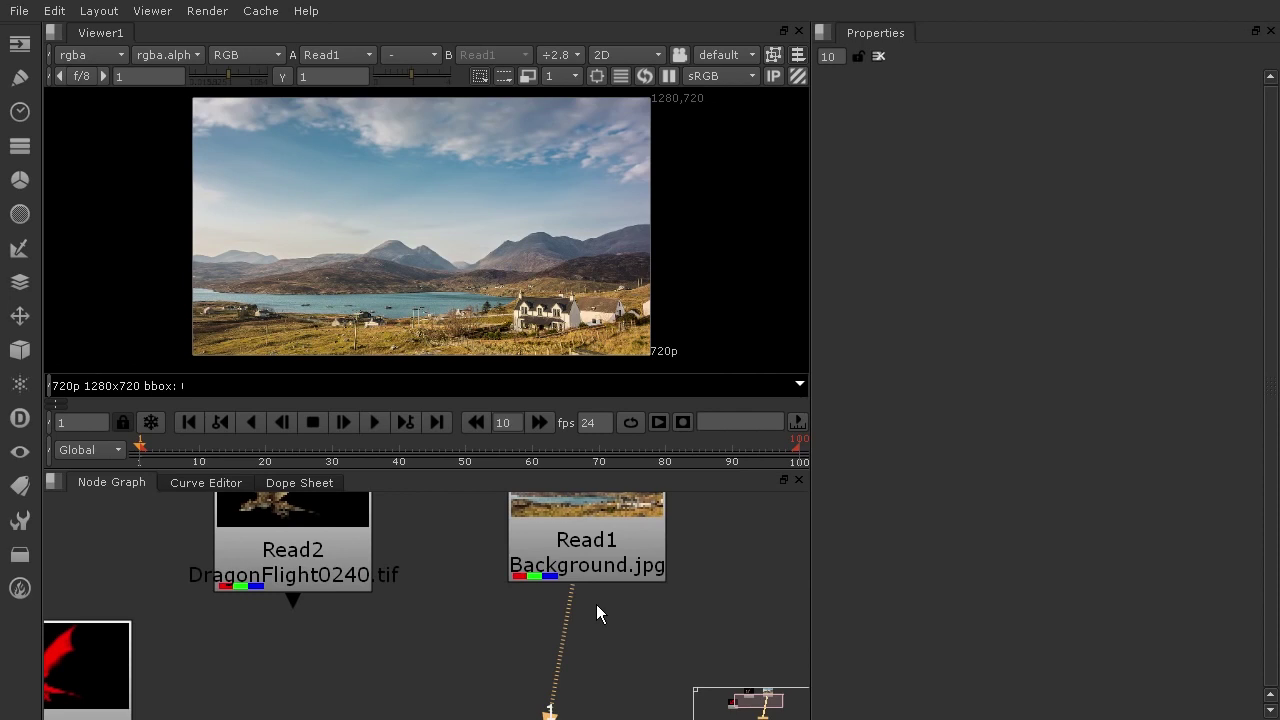
Step: View the DragonFlight0240.tif dragon image up close, followed by its separate matte A_DragonFlight0240.tif
{"action": "left_click_drag", "start_coordinate": [567, 598], "coordinate": [310, 560]}
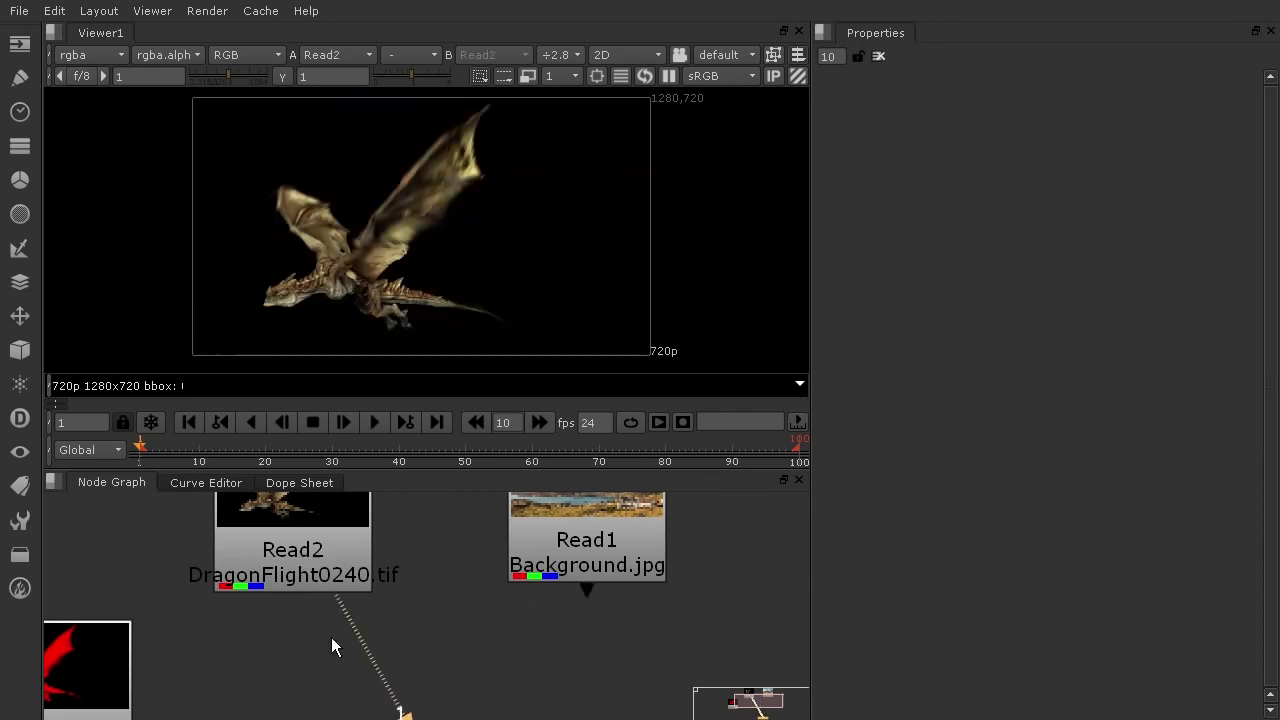
{"action": "scroll", "coordinate": [440, 290], "scroll_direction": "up", "scroll_amount": 3}
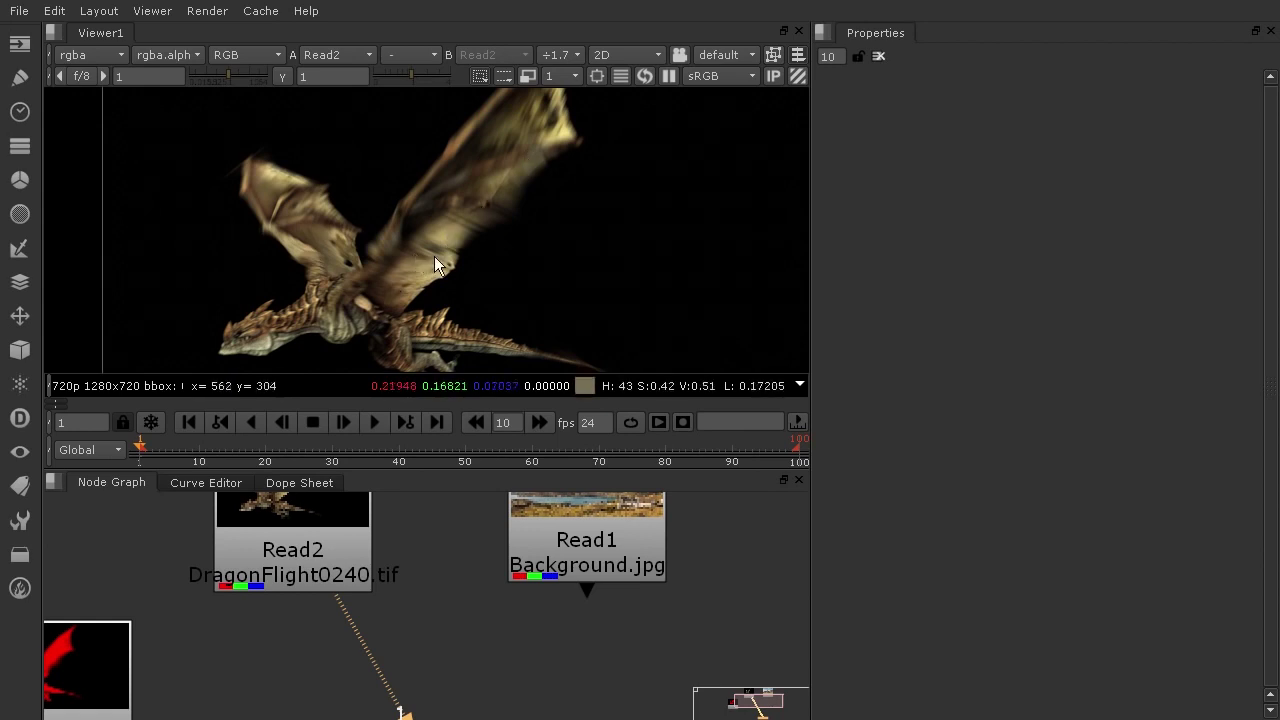
{"action": "left_click_drag", "start_coordinate": [337, 595], "coordinate": [95, 655]}
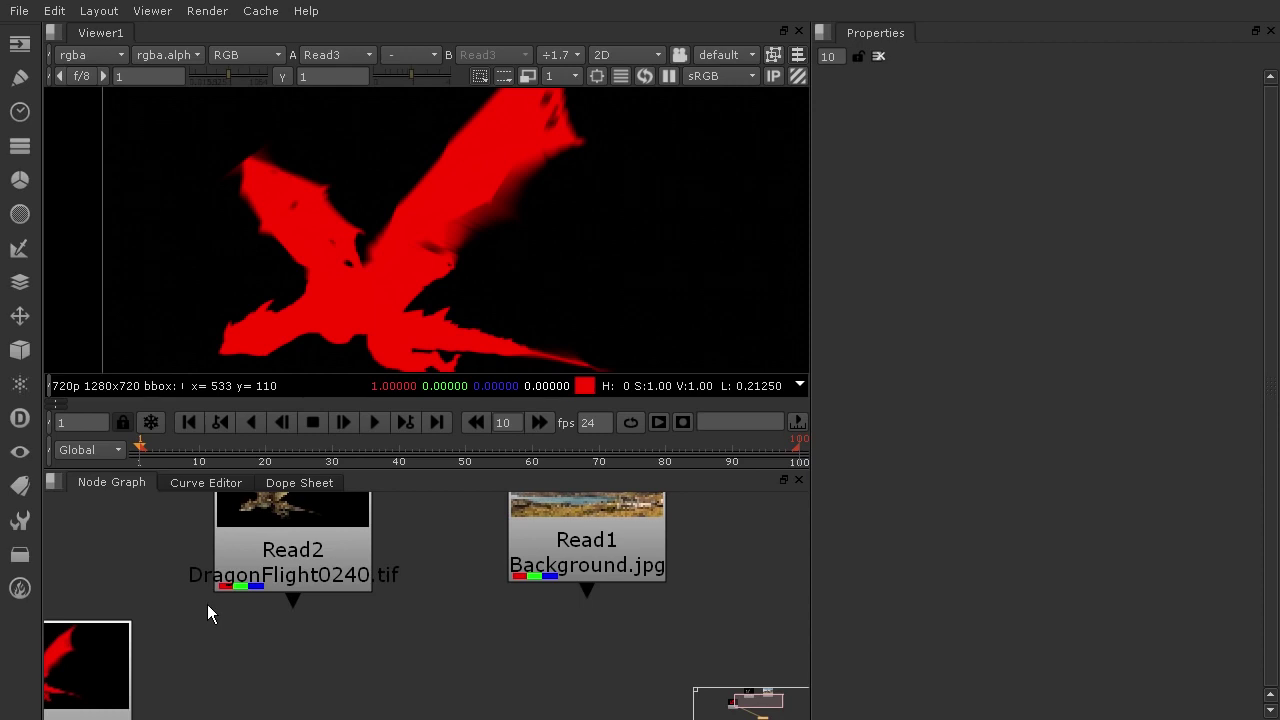
{"action": "middle_click_drag", "start_coordinate": [176, 638], "coordinate": [487, 527]}
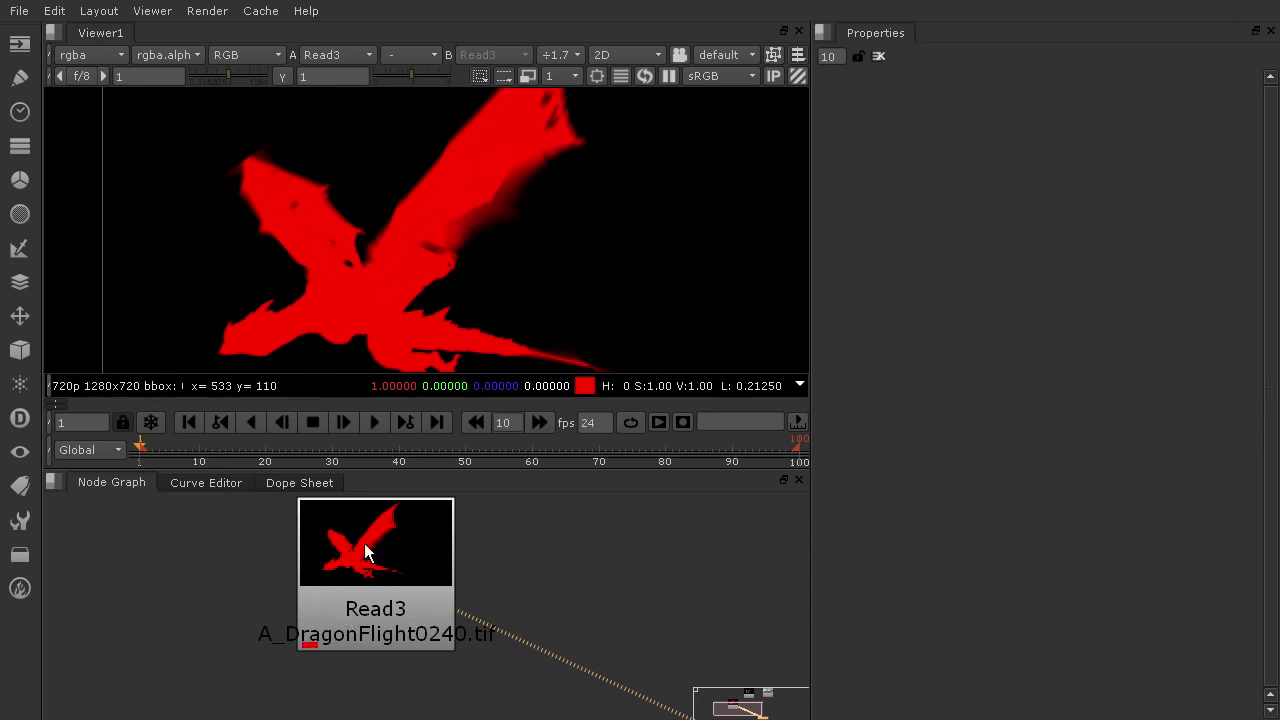
Step: Examine the dragon matte's red and alpha channels one after the other, and return the display to RGB
{"action": "left_click", "coordinate": [253, 54]}
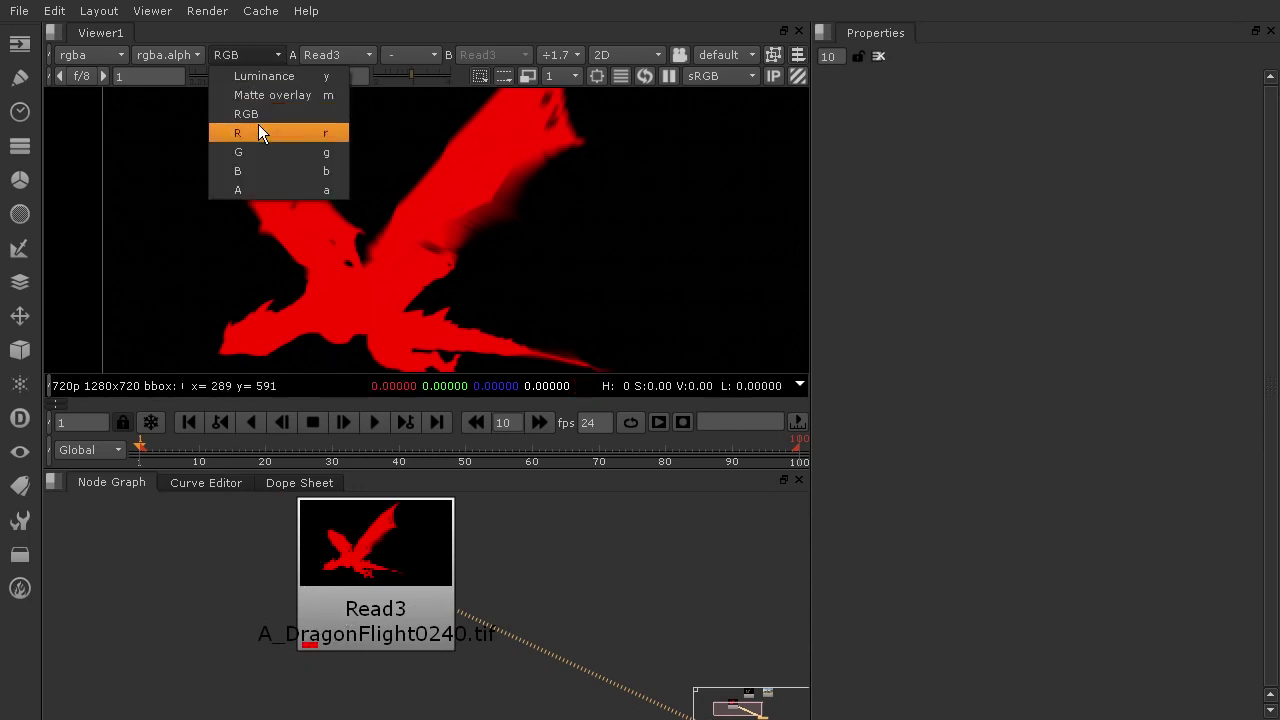
{"action": "left_click", "coordinate": [228, 133]}
{"action": "left_click_drag", "start_coordinate": [494, 309], "coordinate": [551, 205], "text": "ctrl"}
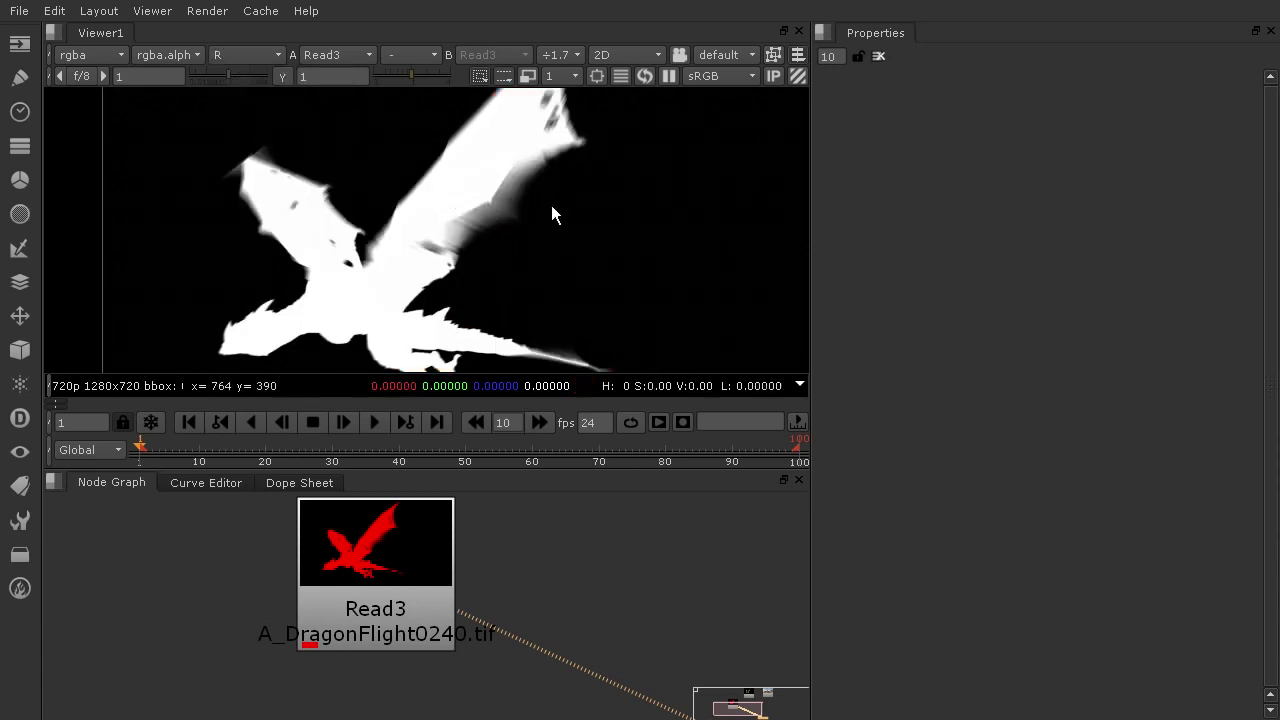
{"action": "left_click", "coordinate": [243, 52]}
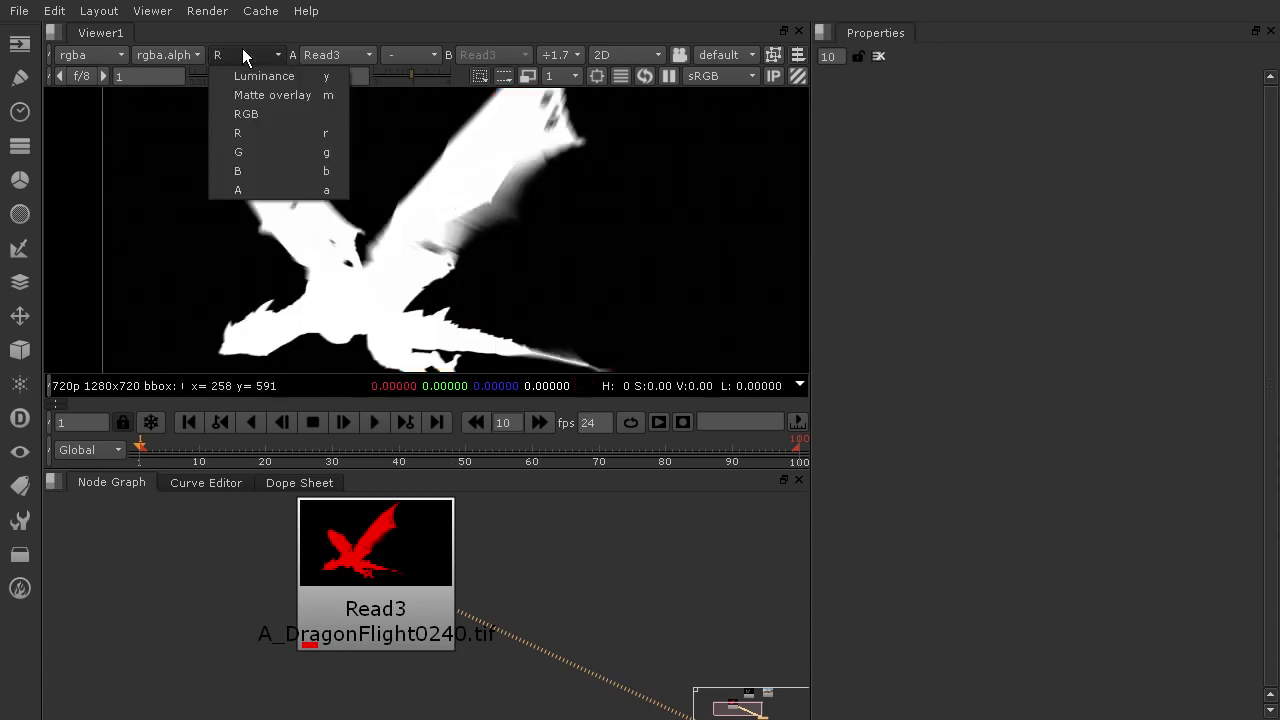
{"action": "left_click", "coordinate": [284, 190]}
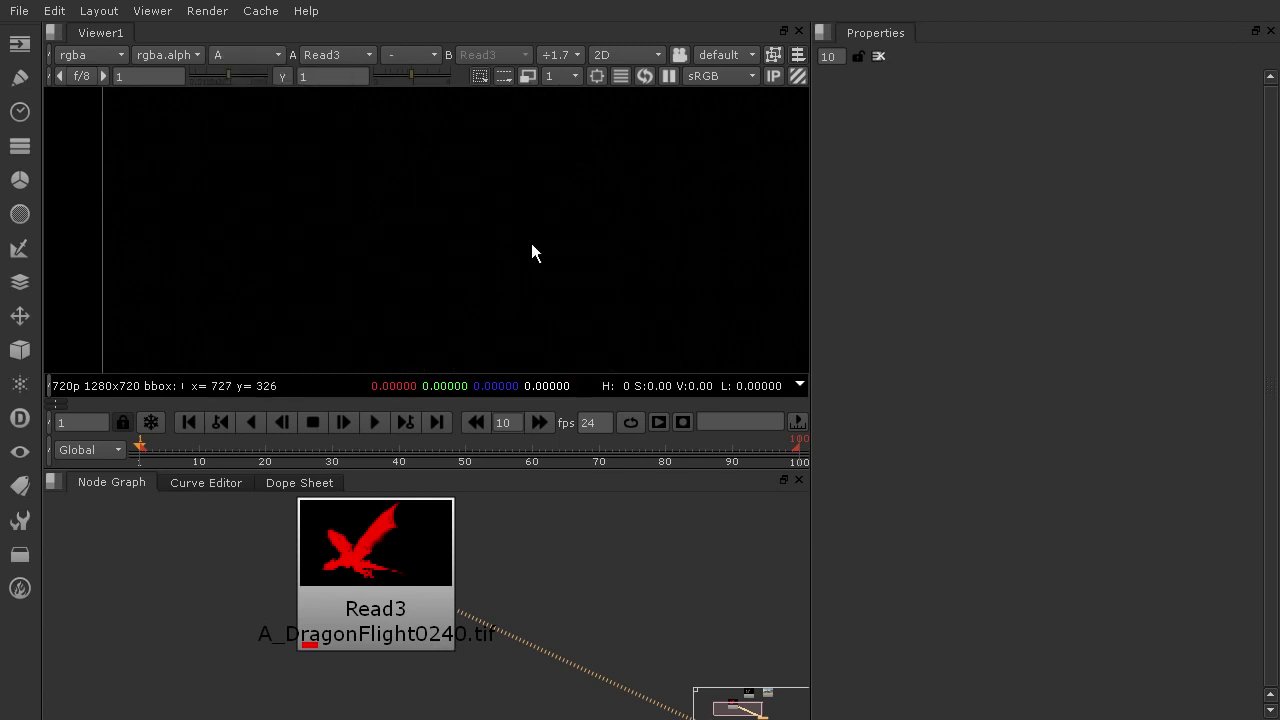
{"action": "left_click", "coordinate": [246, 55]}
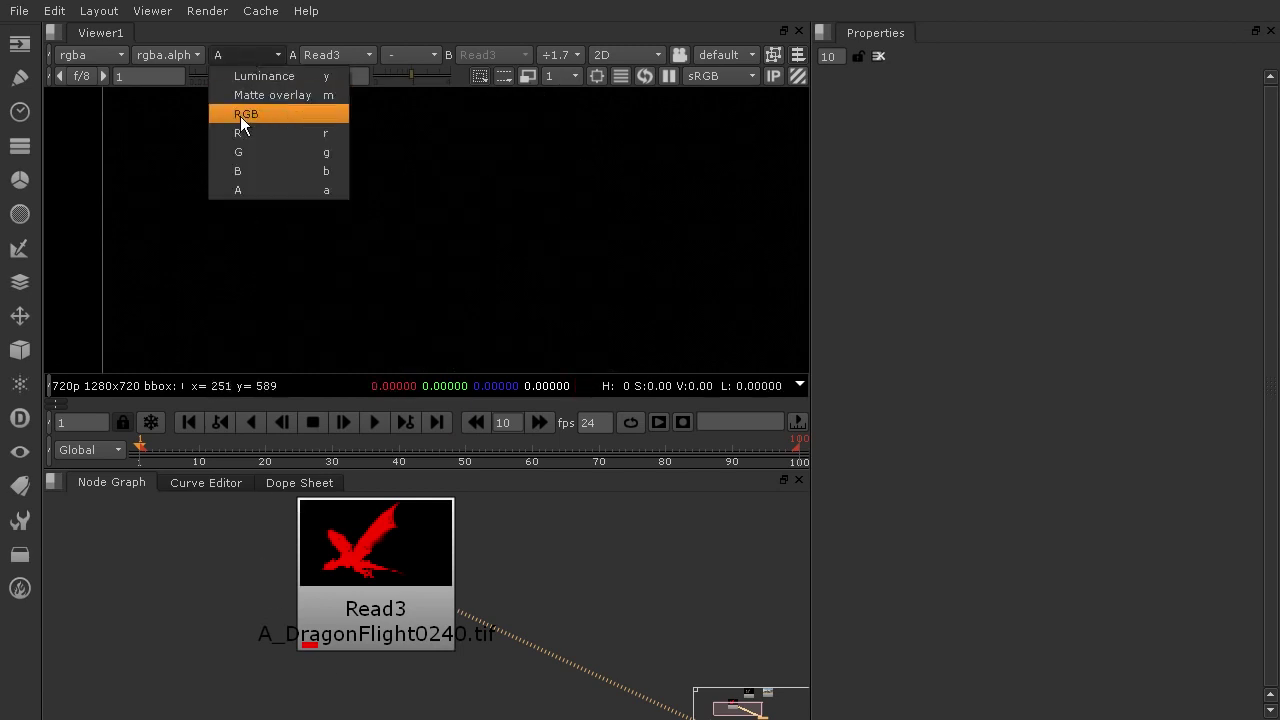
{"action": "left_click", "coordinate": [240, 112]}
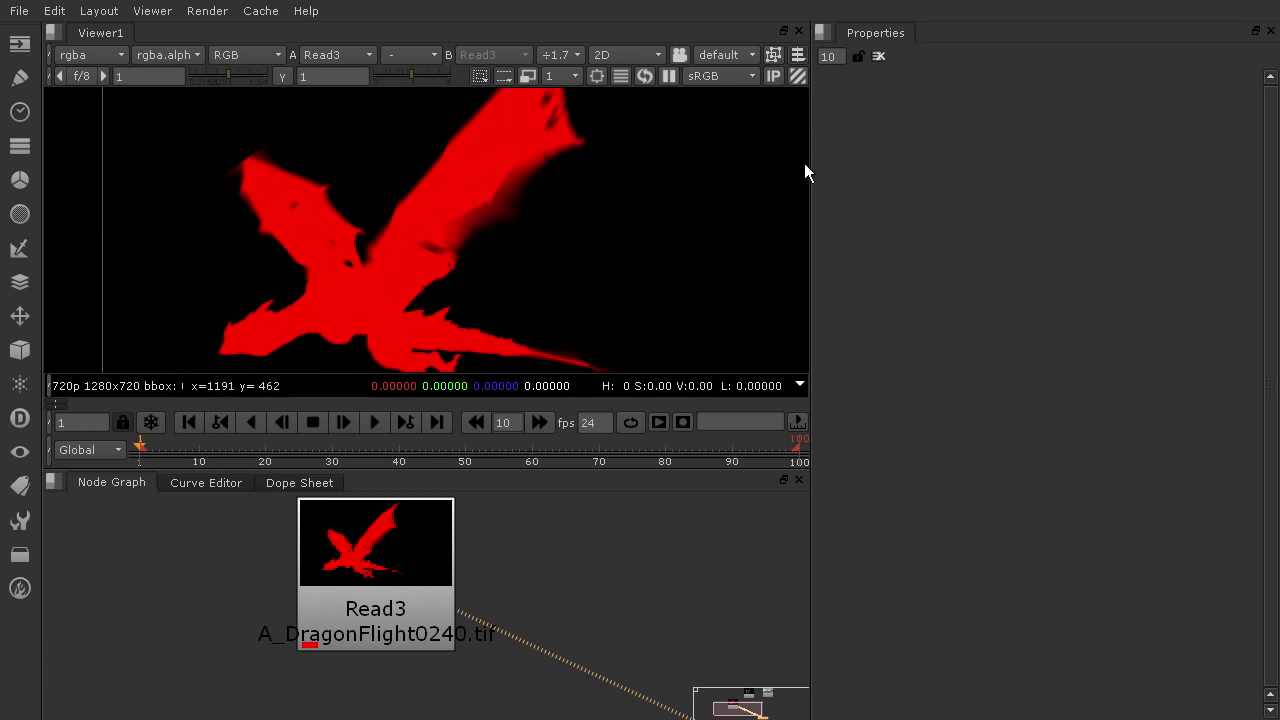
{"action": "scroll", "coordinate": [731, 182], "scroll_direction": "down", "scroll_amount": 4}
{"action": "middle_click_drag", "start_coordinate": [727, 189], "coordinate": [578, 206]}
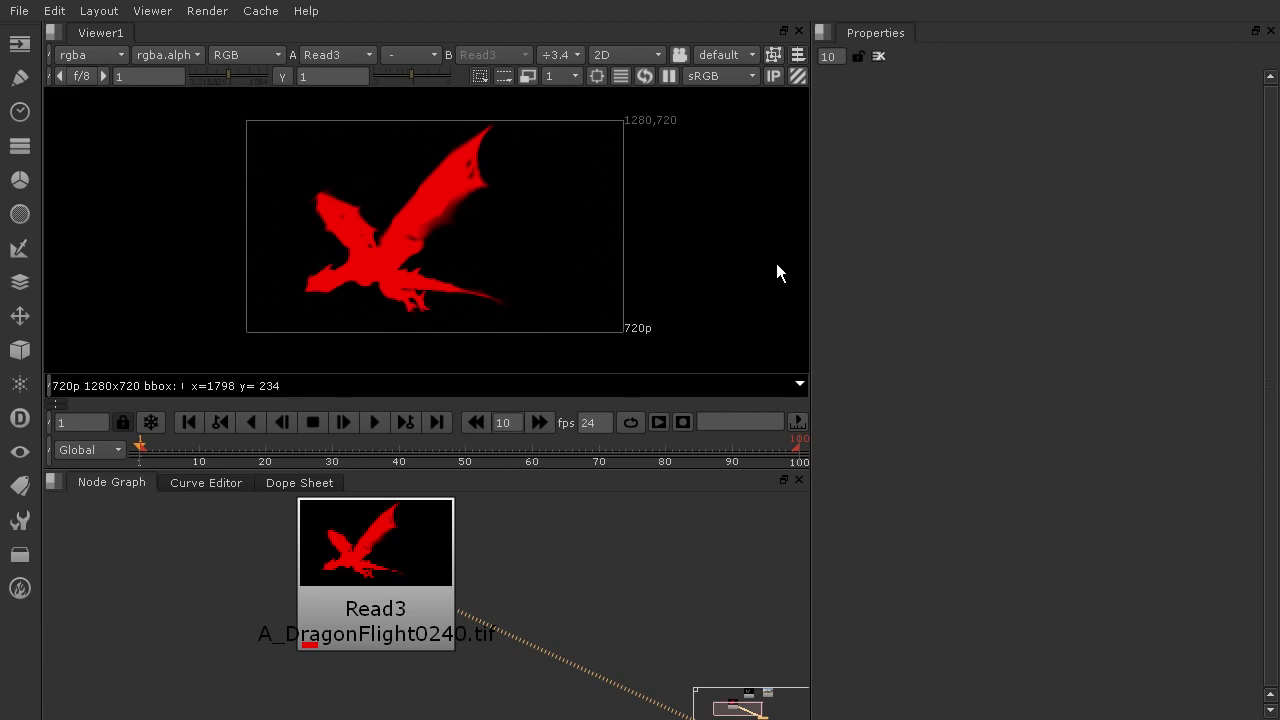
Step: Reconnect the viewer to the Background.jpg read node and align the viewer node directly beneath it
{"action": "scroll", "coordinate": [653, 586], "scroll_direction": "down", "scroll_amount": 3}
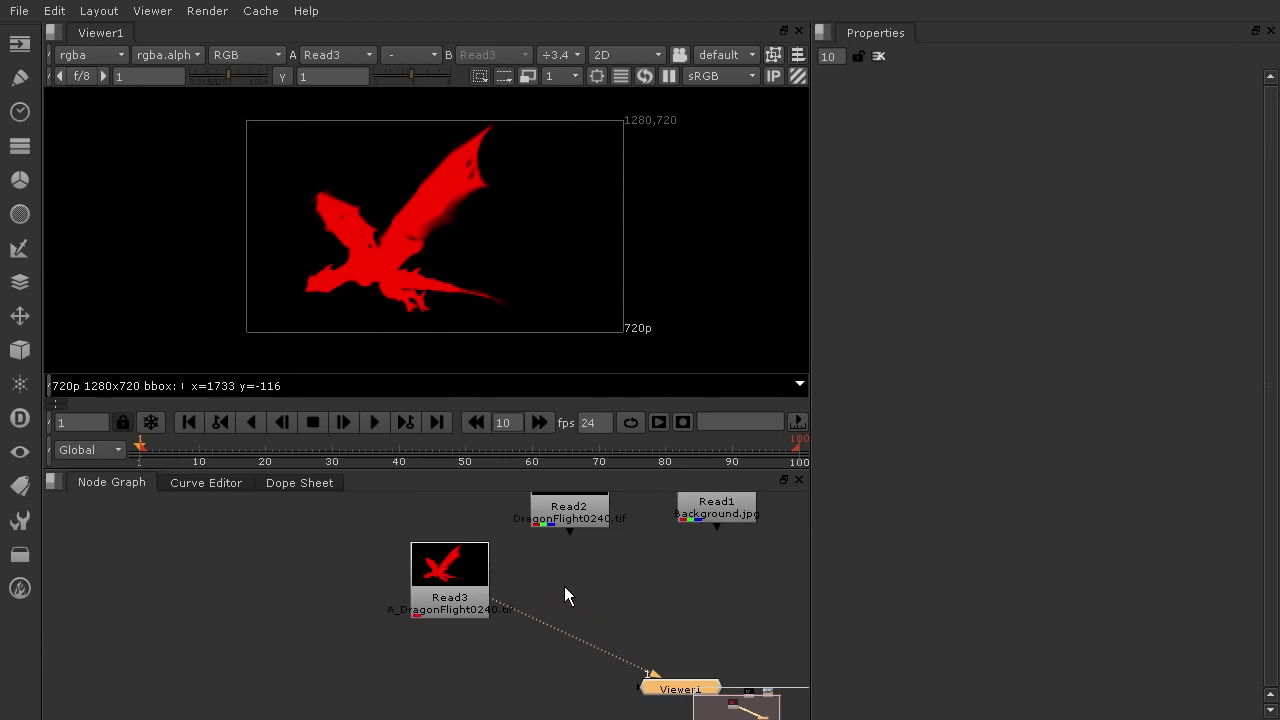
{"action": "middle_click_drag", "start_coordinate": [565, 596], "coordinate": [503, 589]}
{"action": "left_click_drag", "start_coordinate": [400, 608], "coordinate": [616, 527]}
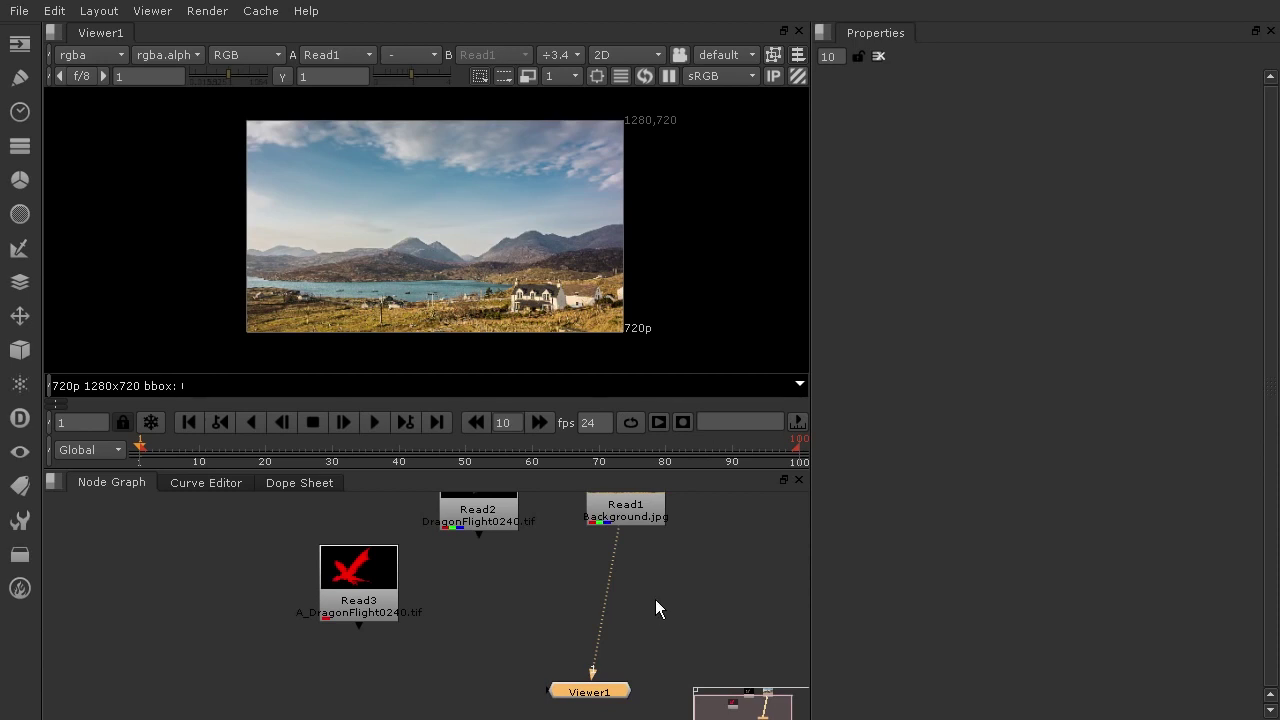
{"action": "left_click_drag", "start_coordinate": [617, 695], "coordinate": [645, 697]}
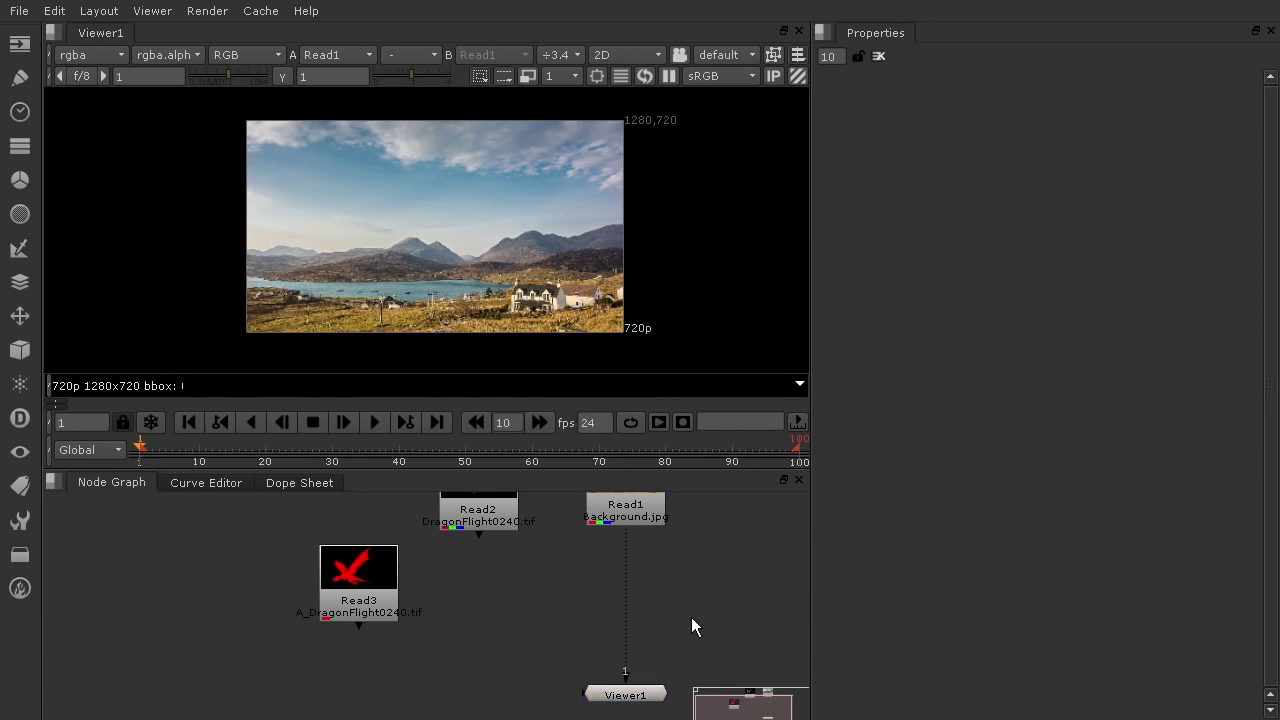
Step: Add a Merge node and insert it between the Background.jpg read node and the viewer
{"action": "key", "text": "Tab"}
{"action": "type", "text": "merge"}
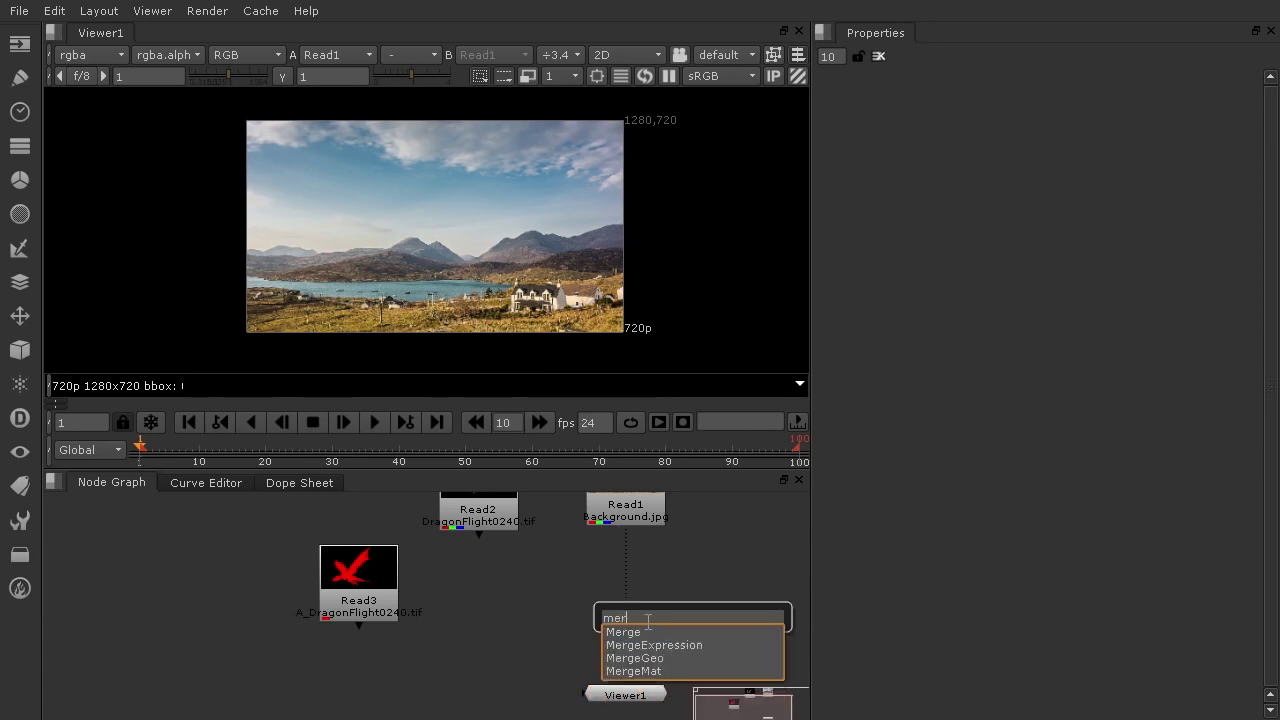
{"action": "key", "text": "Return"}
{"action": "left_click_drag", "start_coordinate": [676, 625], "coordinate": [612, 610]}
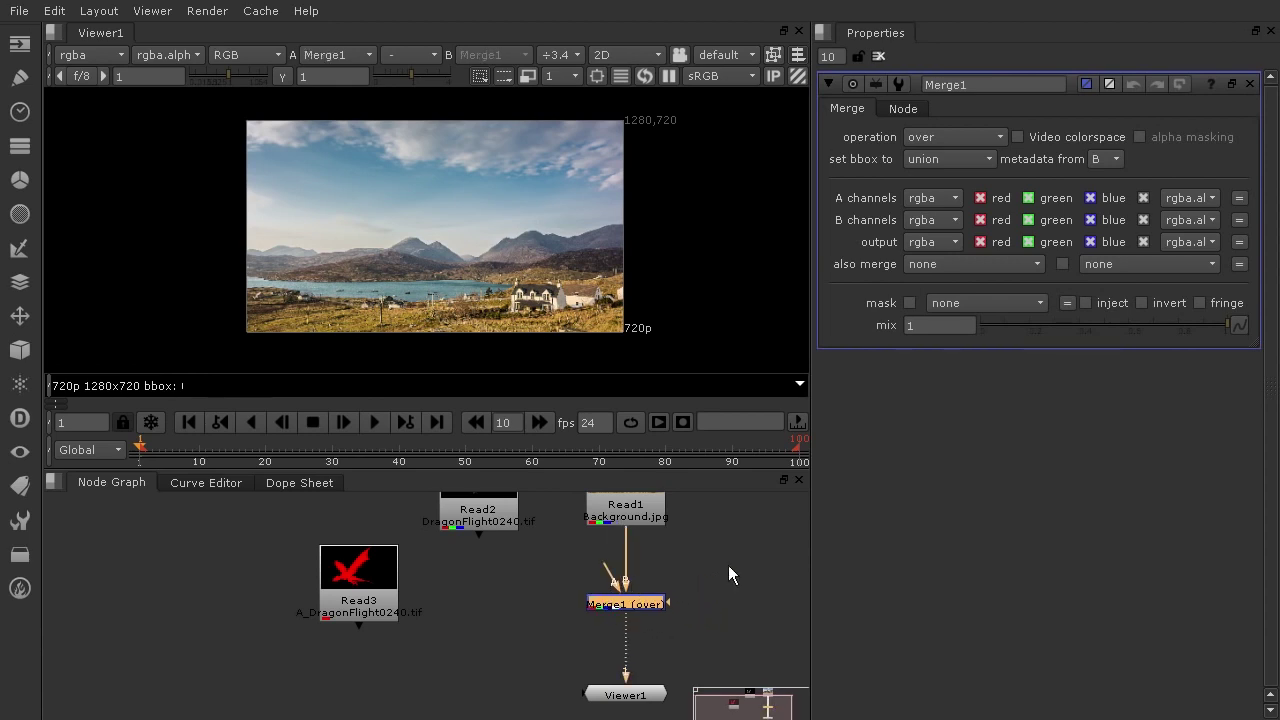
Step: Connect the Merge node's A input to DragonFlight0240.tif and inspect the dragon composited over the background
{"action": "middle_click_drag", "start_coordinate": [728, 575], "coordinate": [743, 623]}
{"action": "left_click_drag", "start_coordinate": [602, 622], "coordinate": [479, 541]}
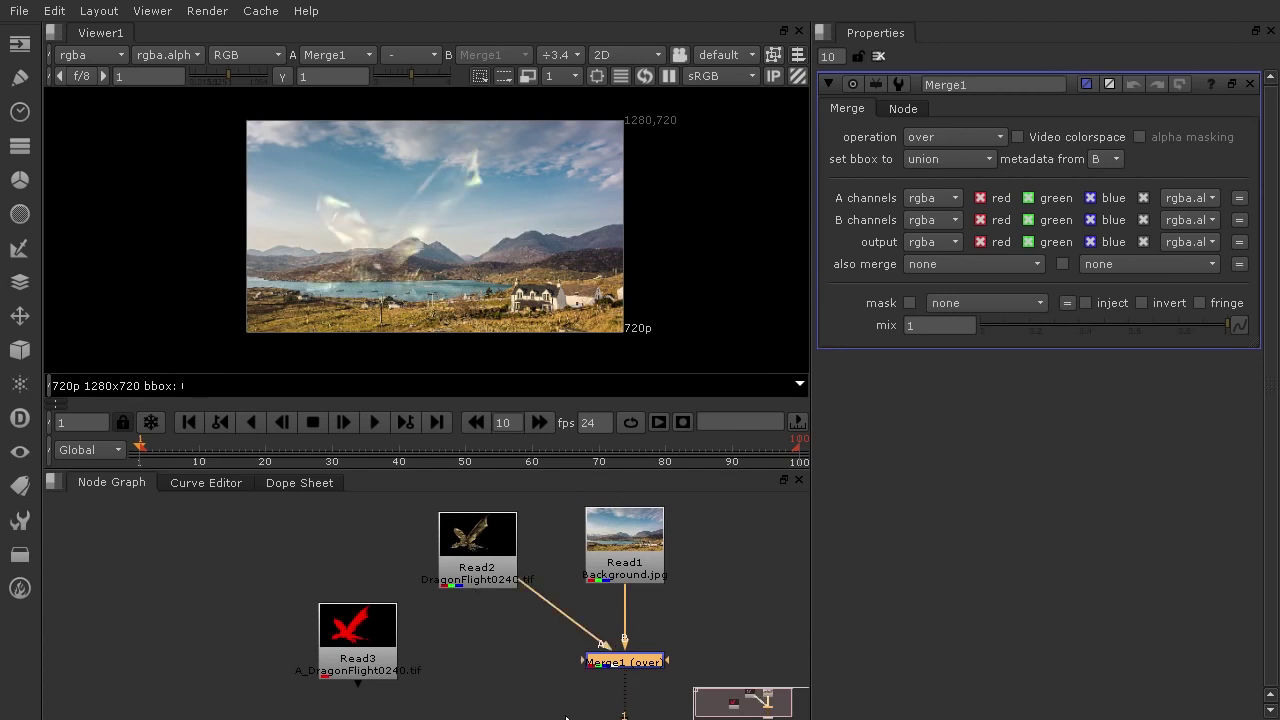
{"action": "scroll", "coordinate": [349, 226], "scroll_direction": "up", "scroll_amount": 5}
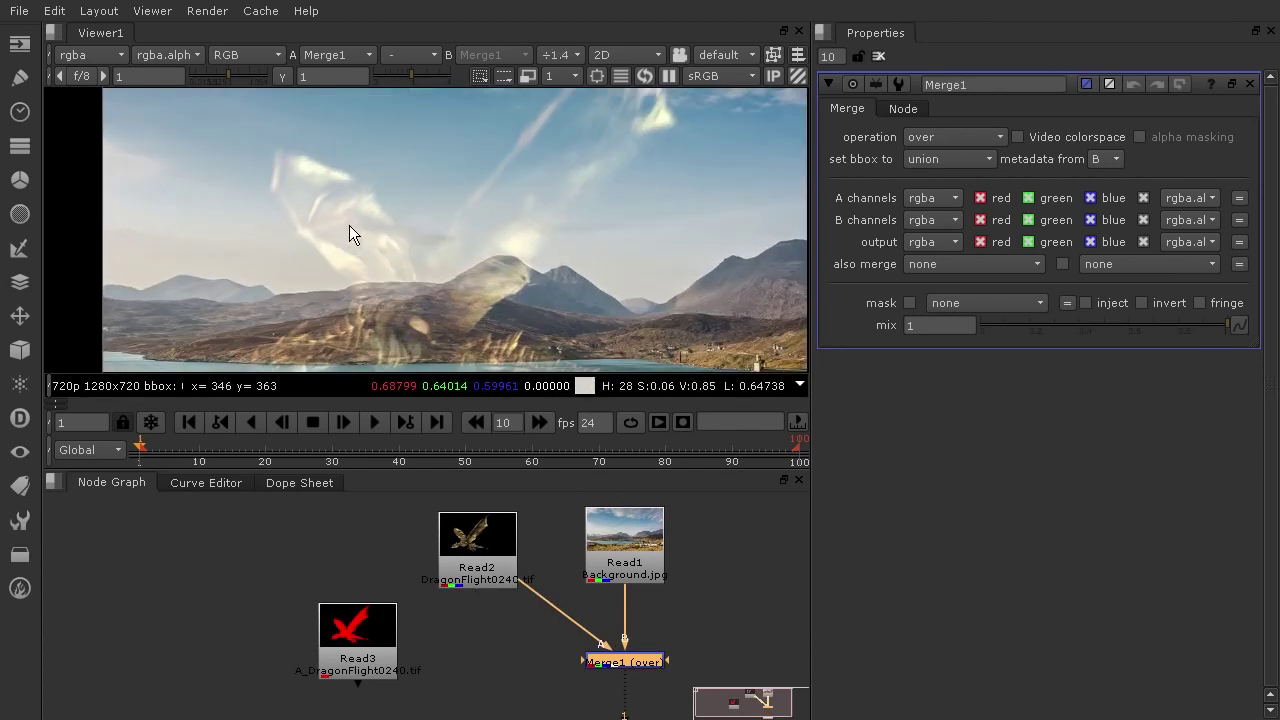
{"action": "middle_click_drag", "start_coordinate": [632, 234], "coordinate": [520, 363]}
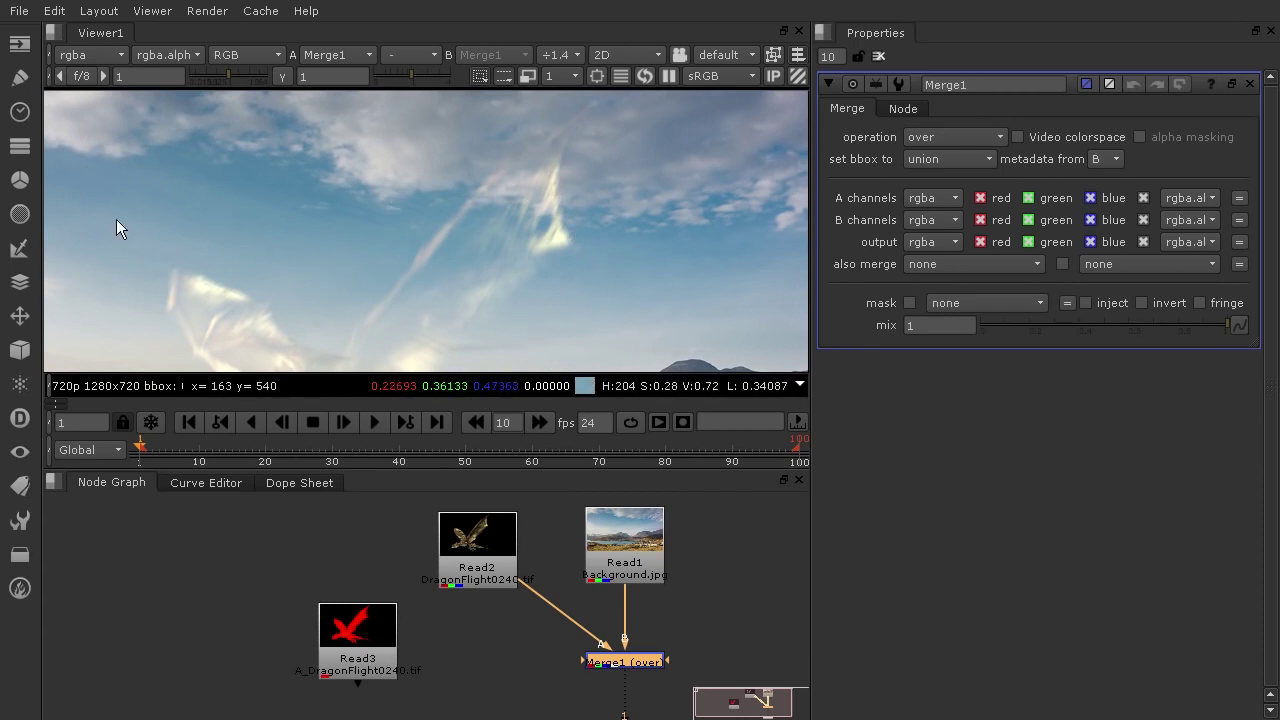
{"action": "middle_click_drag", "start_coordinate": [513, 249], "coordinate": [640, 120]}
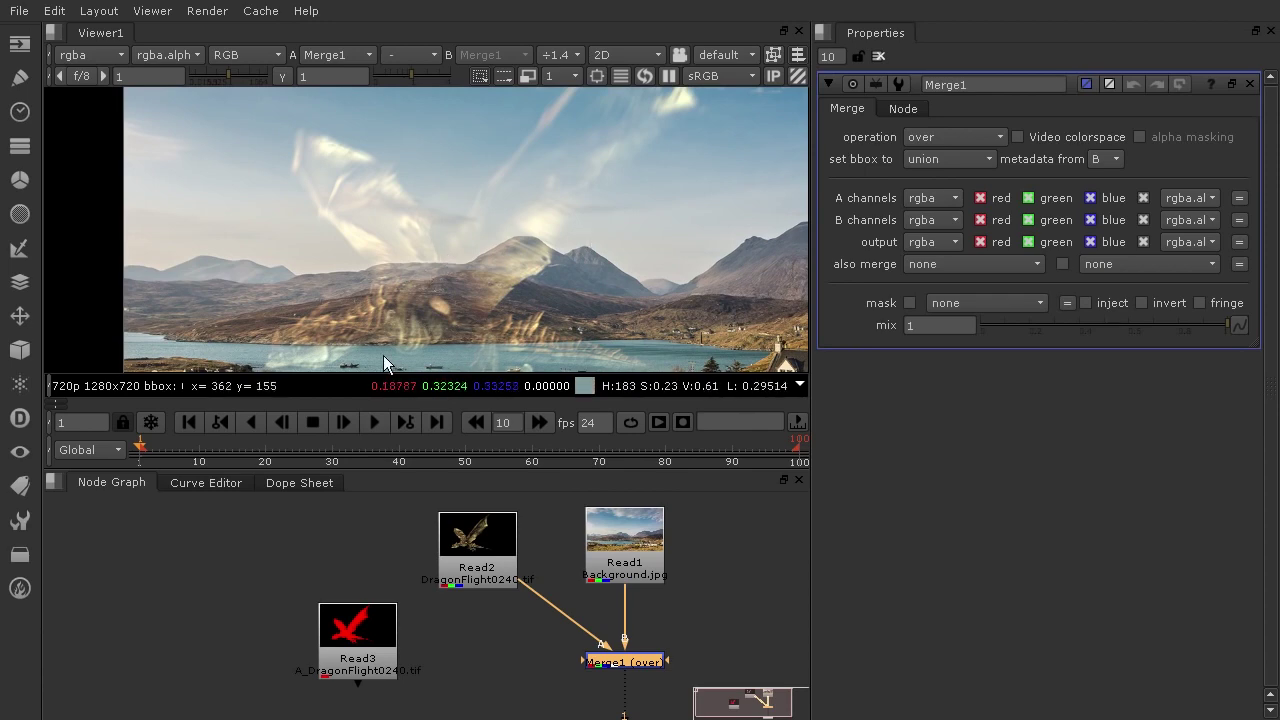
{"action": "scroll", "coordinate": [743, 198], "scroll_direction": "down", "scroll_amount": 4}
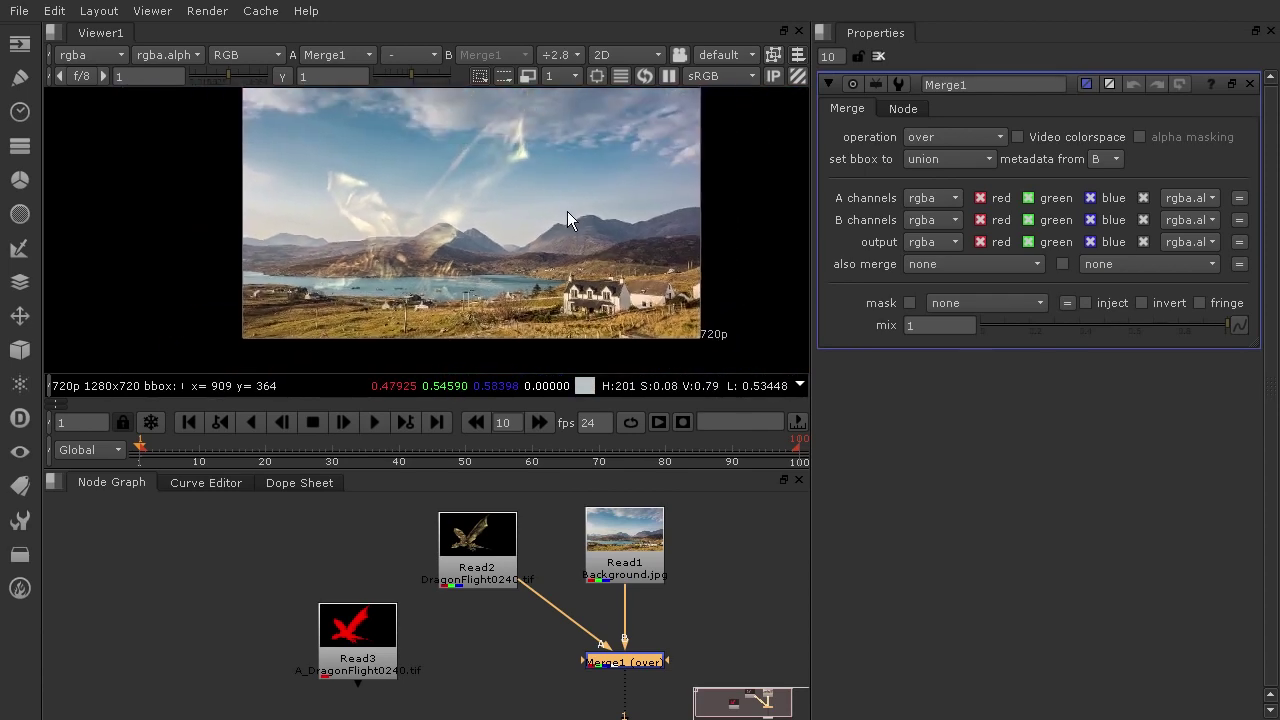
{"action": "middle_click_drag", "start_coordinate": [567, 211], "coordinate": [544, 220]}
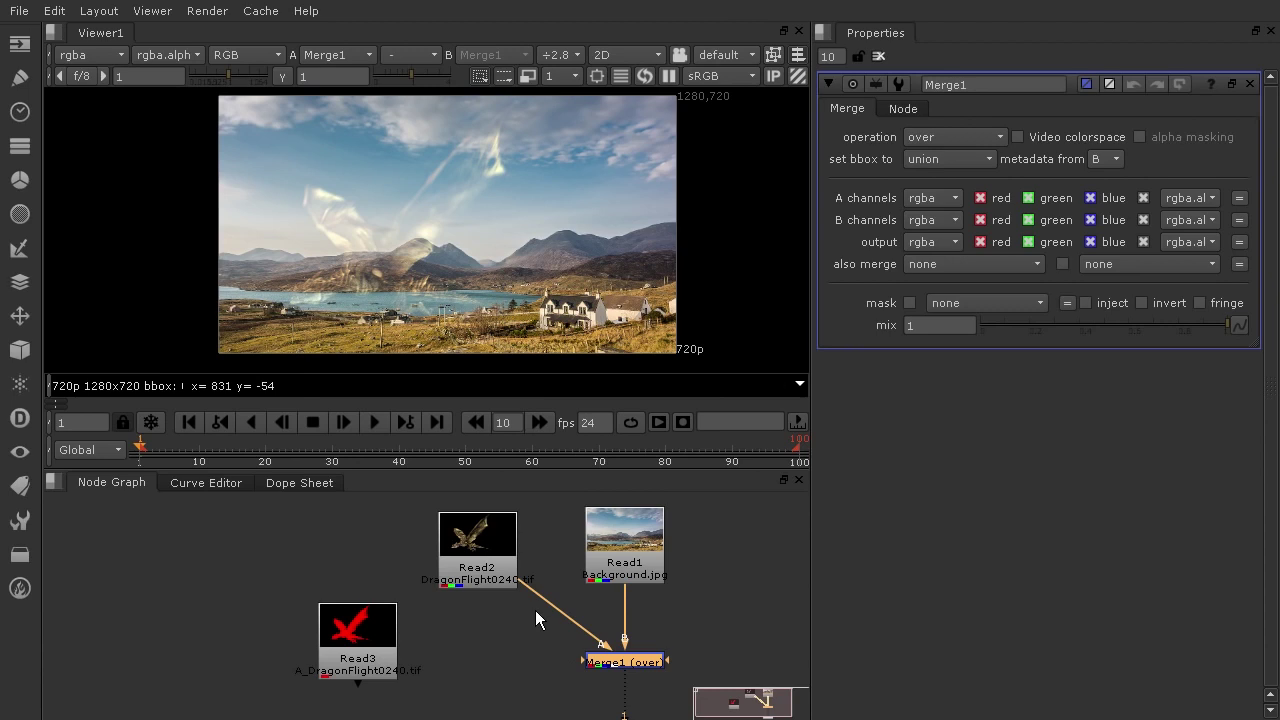
Step: Display the red channel of A_DragonFlight0240.tif and examine the soft edges of the dragon matte
{"action": "left_click_drag", "start_coordinate": [622, 680], "coordinate": [358, 637]}
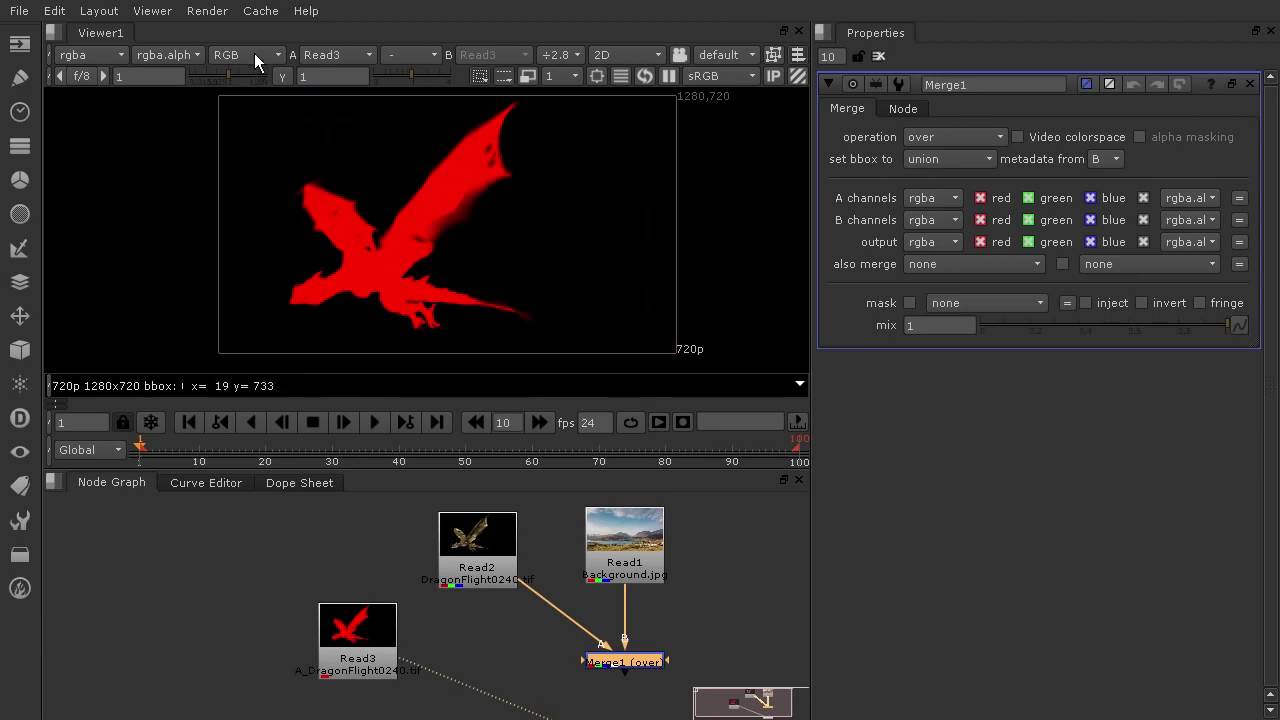
{"action": "left_click", "coordinate": [254, 53]}
{"action": "left_click", "coordinate": [245, 132]}
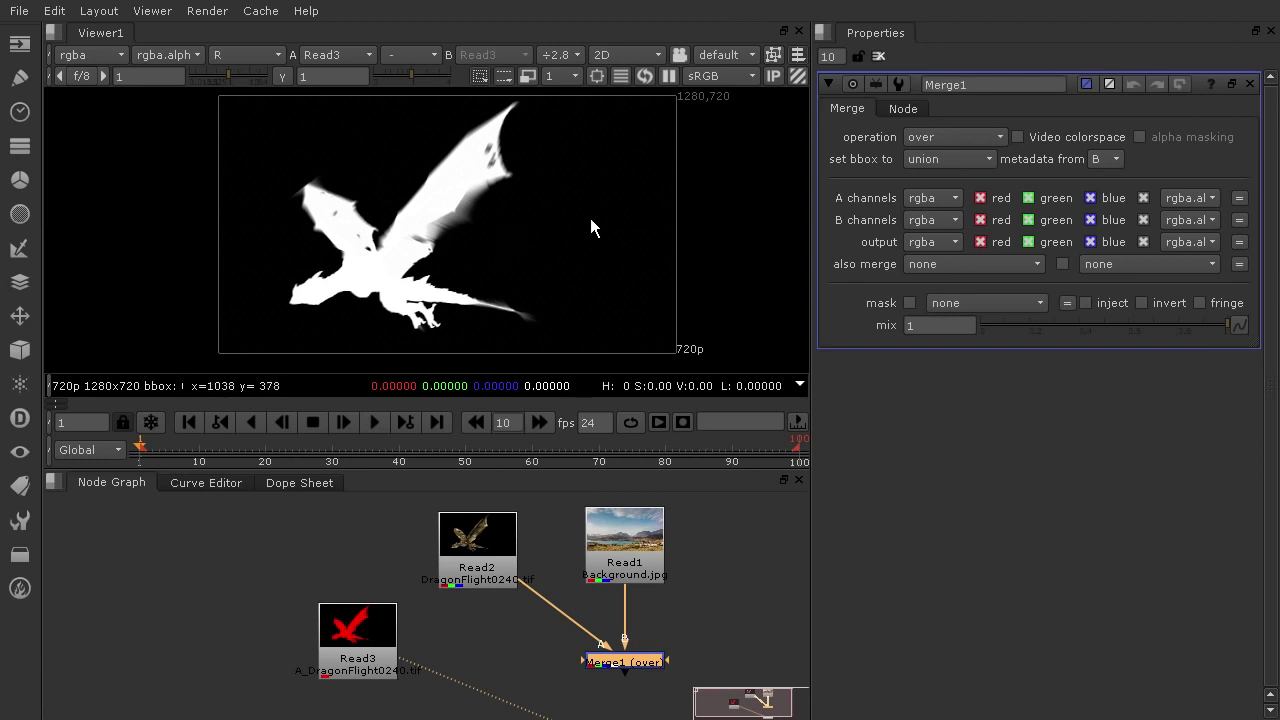
{"action": "scroll", "coordinate": [453, 222], "scroll_direction": "up", "scroll_amount": 4}
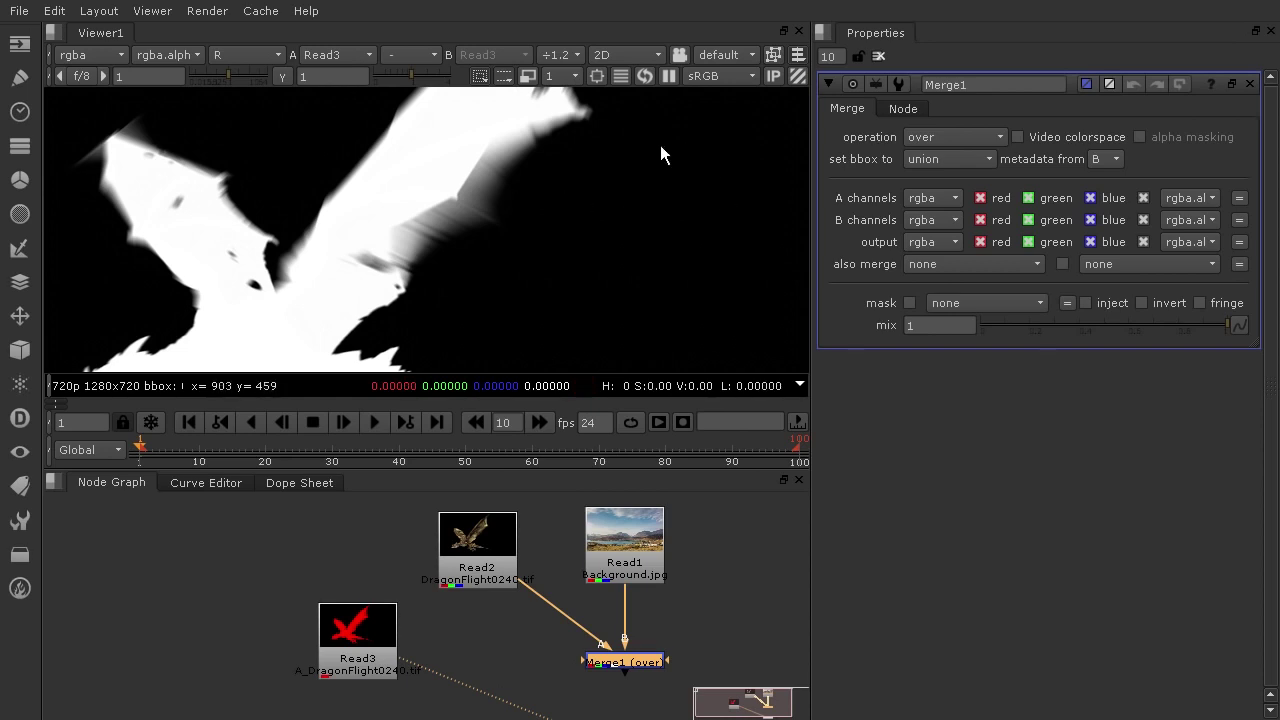
{"action": "left_click_drag", "start_coordinate": [614, 238], "coordinate": [644, 164], "text": "ctrl"}
{"action": "key", "text": "minus"}
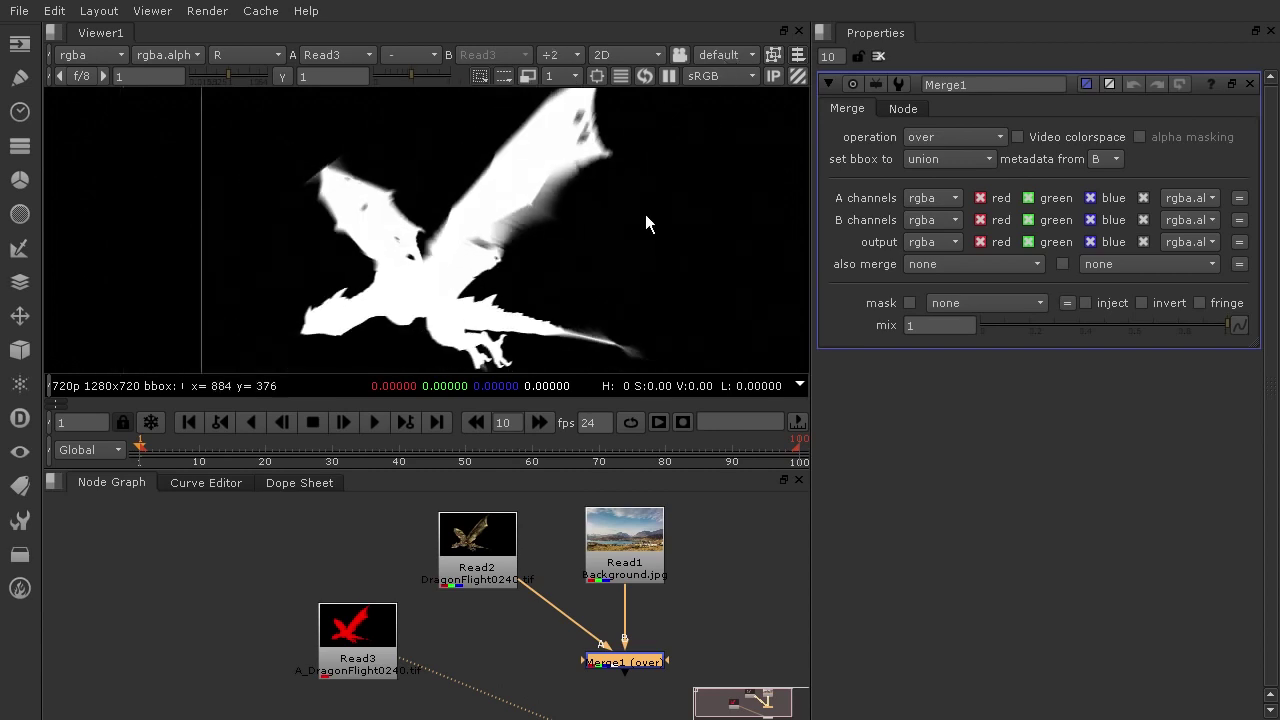
{"action": "scroll", "coordinate": [590, 226], "scroll_direction": "down", "scroll_amount": 1}
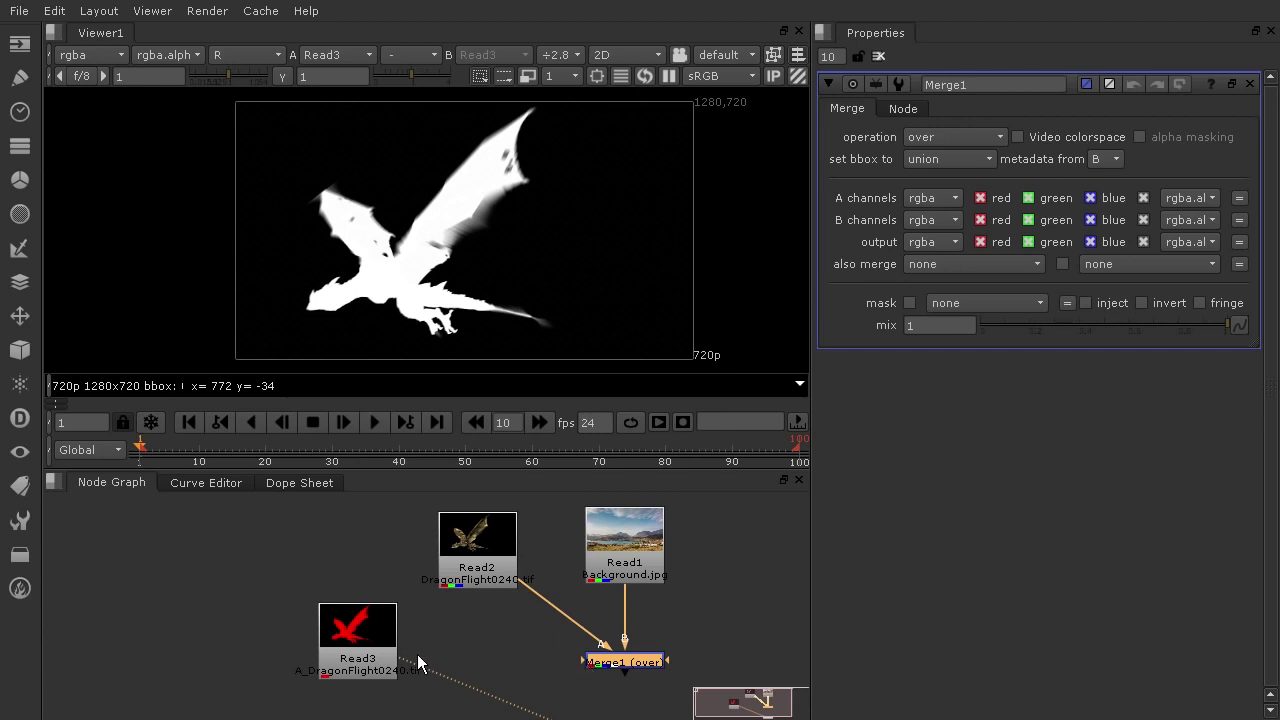
Step: Switch the viewer back to the Merge node in RGB and examine the composited dragon up close
{"action": "left_click_drag", "start_coordinate": [417, 673], "coordinate": [622, 662]}
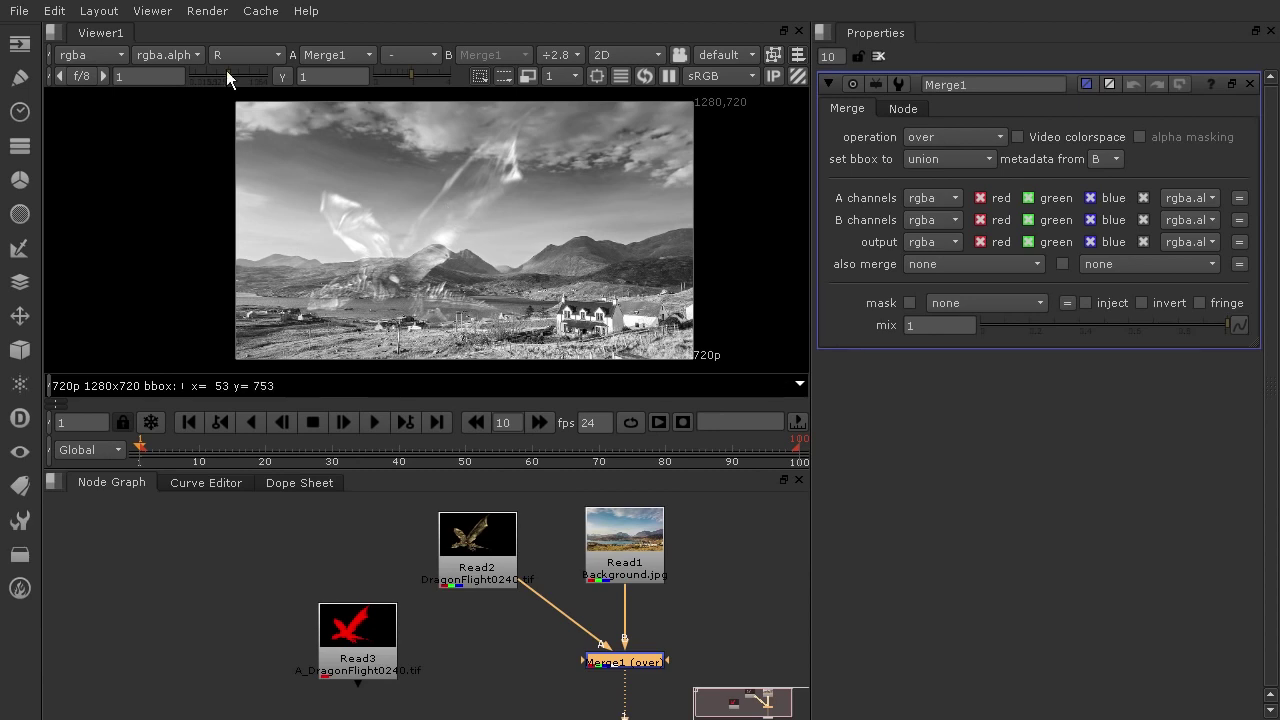
{"action": "left_click", "coordinate": [196, 55]}
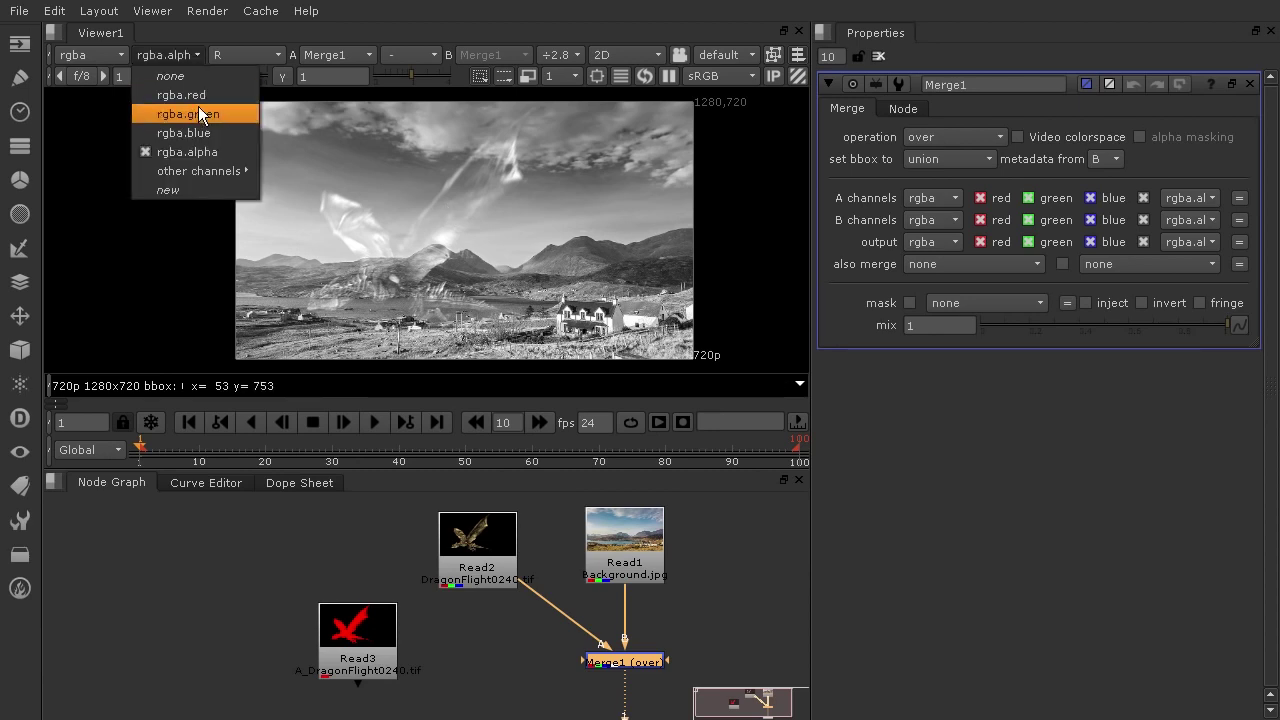
{"action": "left_click", "coordinate": [224, 52]}
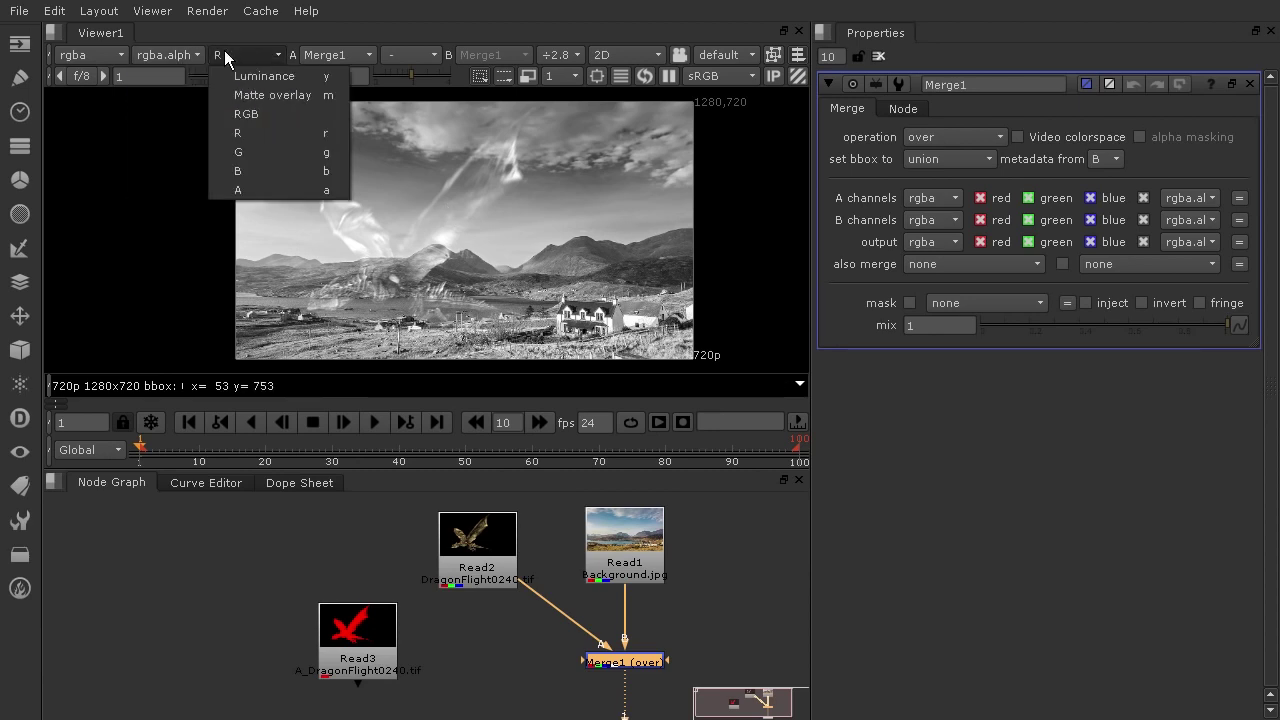
{"action": "left_click", "coordinate": [258, 114]}
{"action": "scroll", "coordinate": [548, 298], "scroll_direction": "up", "scroll_amount": 3}
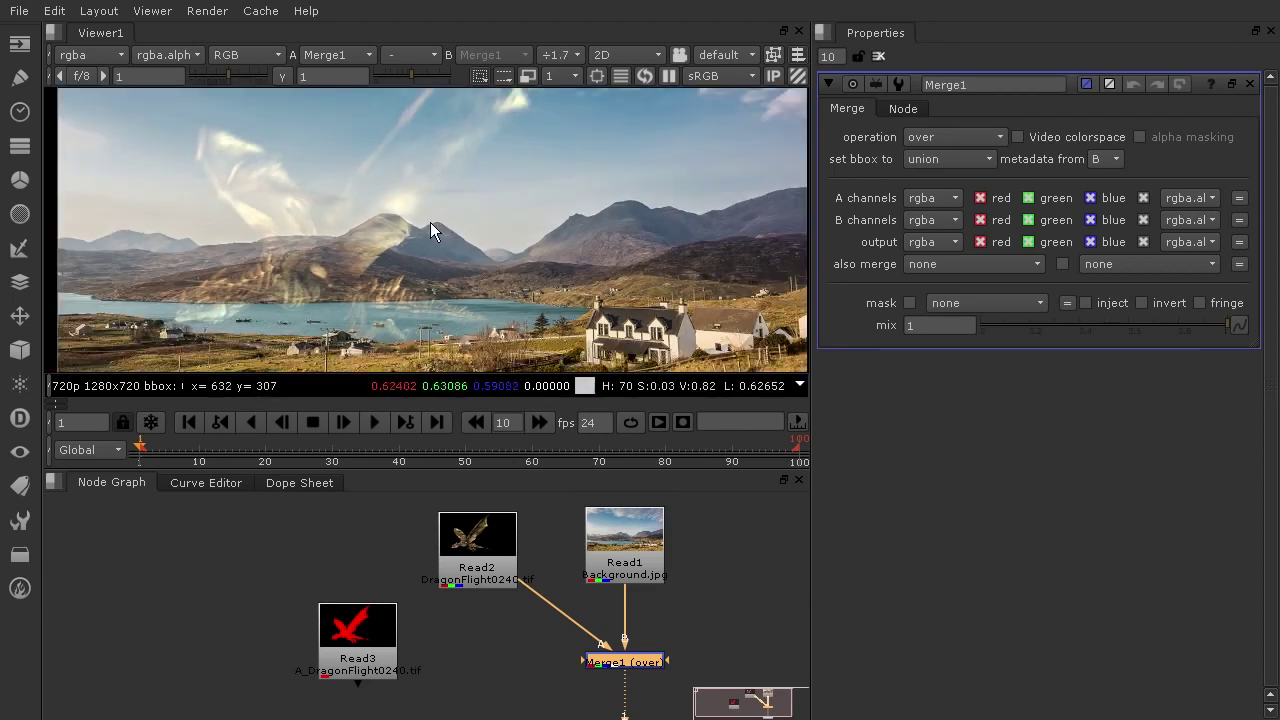
Step: View the DragonFlight0240.tif read node and examine the dragon's wing up close
{"action": "left_click", "coordinate": [472, 543]}
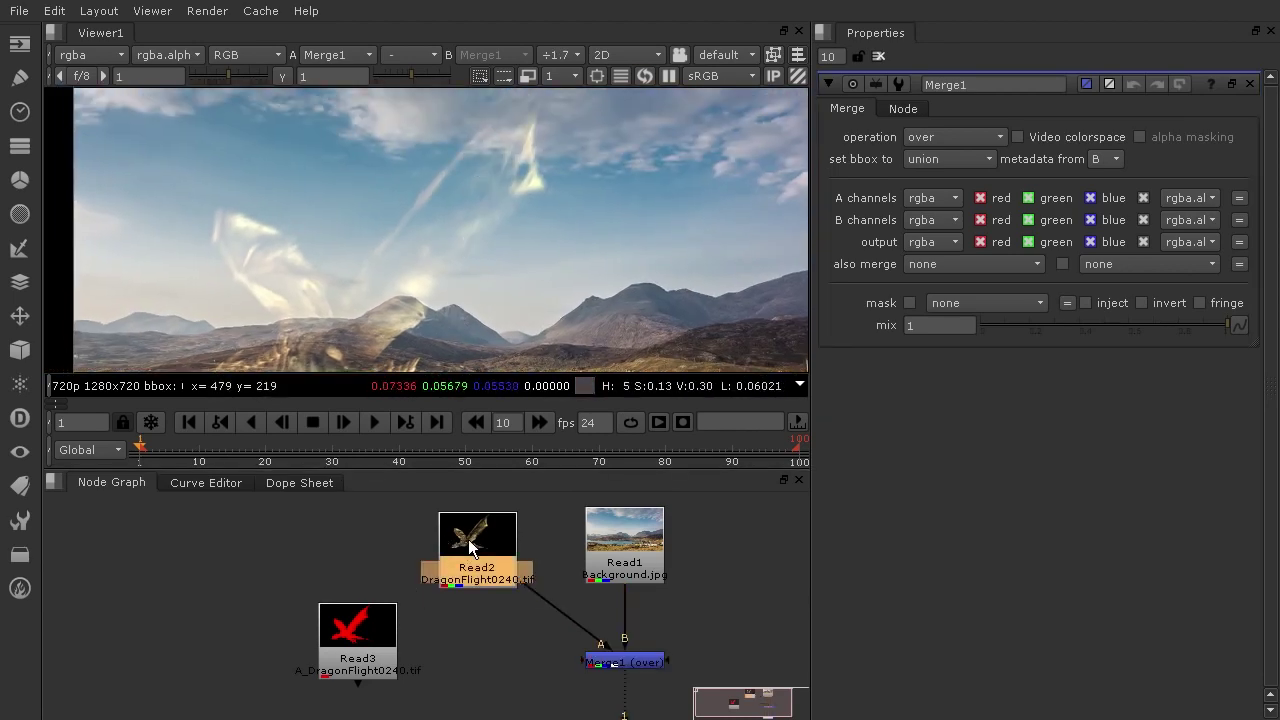
{"action": "key", "text": "1"}
{"action": "scroll", "coordinate": [470, 207], "scroll_direction": "up", "scroll_amount": 3}
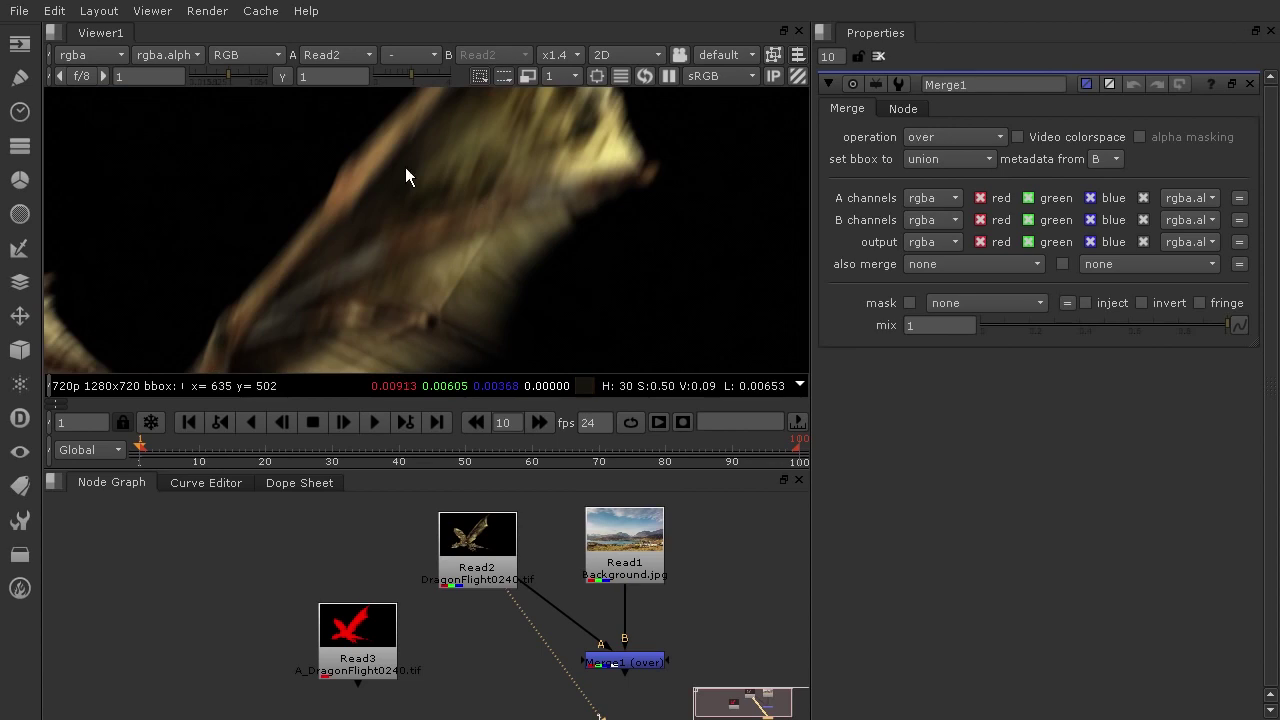
Step: Compare the Merge result with the DragonFlight0240.tif read node in the viewer, finishing on the full composite
{"action": "left_click_drag", "start_coordinate": [517, 606], "coordinate": [600, 664]}
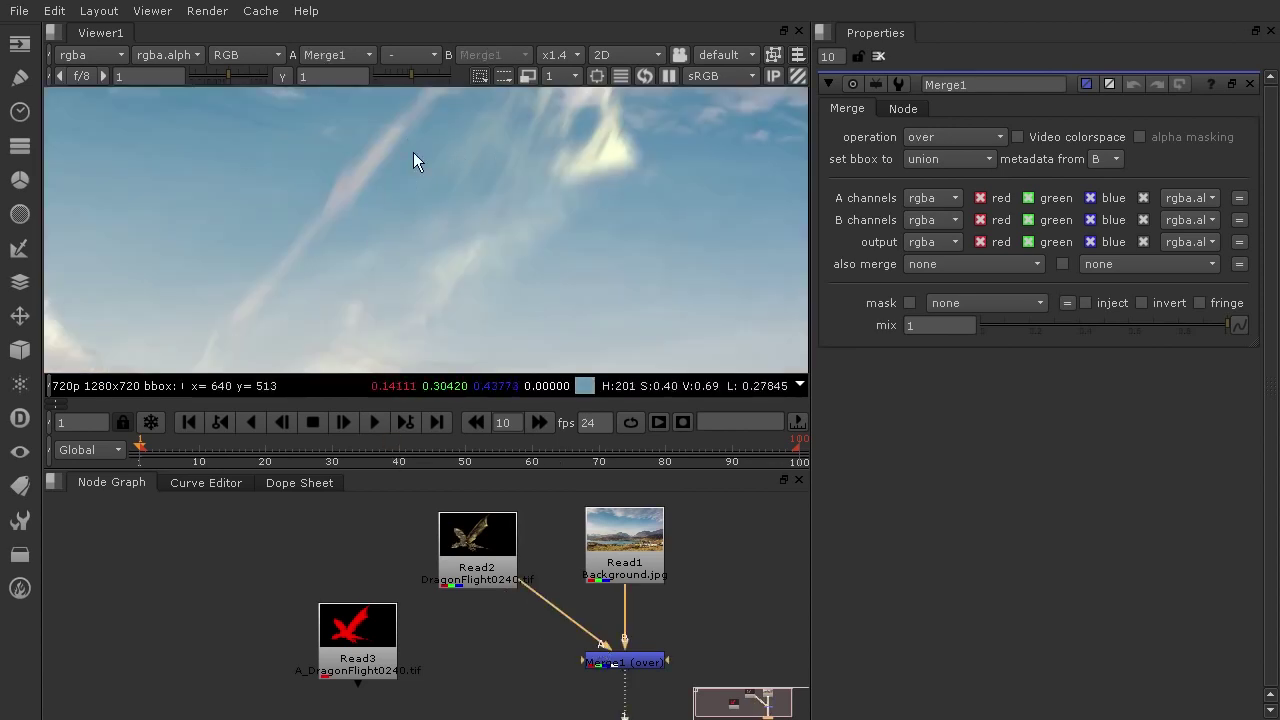
{"action": "left_click_drag", "start_coordinate": [627, 684], "coordinate": [495, 532]}
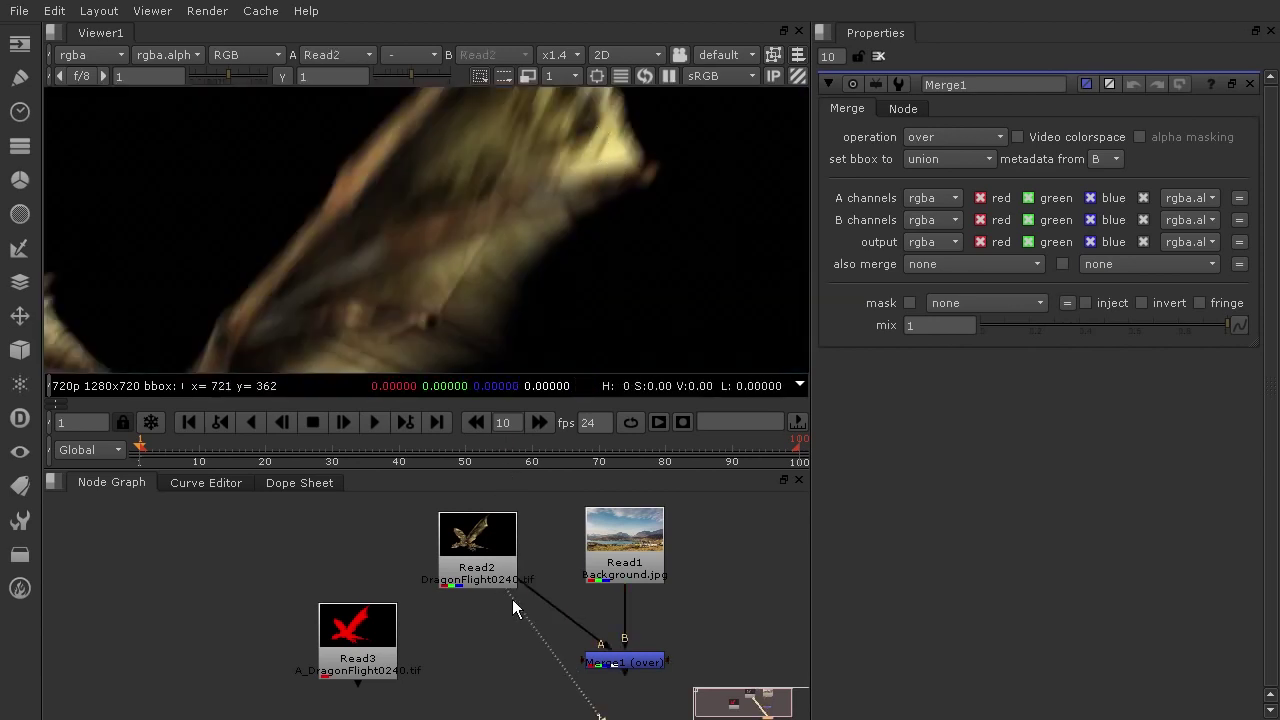
{"action": "key", "text": "1"}
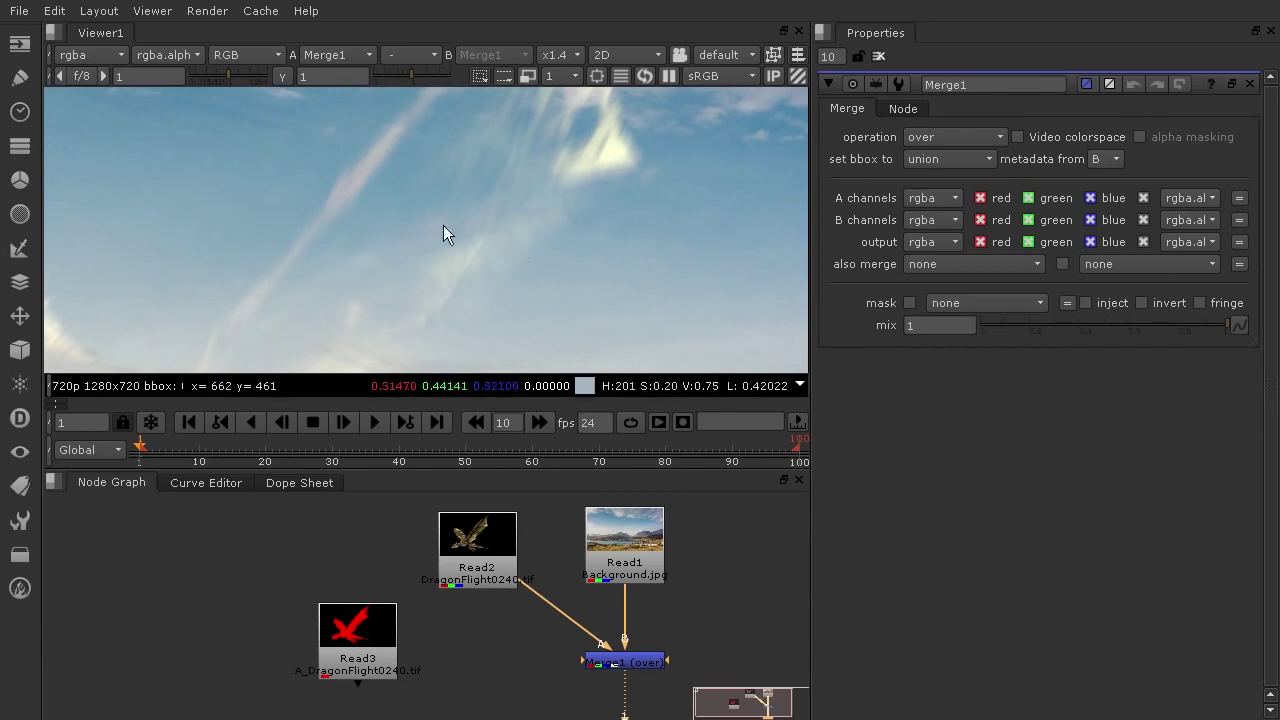
{"action": "scroll", "coordinate": [490, 206], "scroll_direction": "down", "scroll_amount": 5}
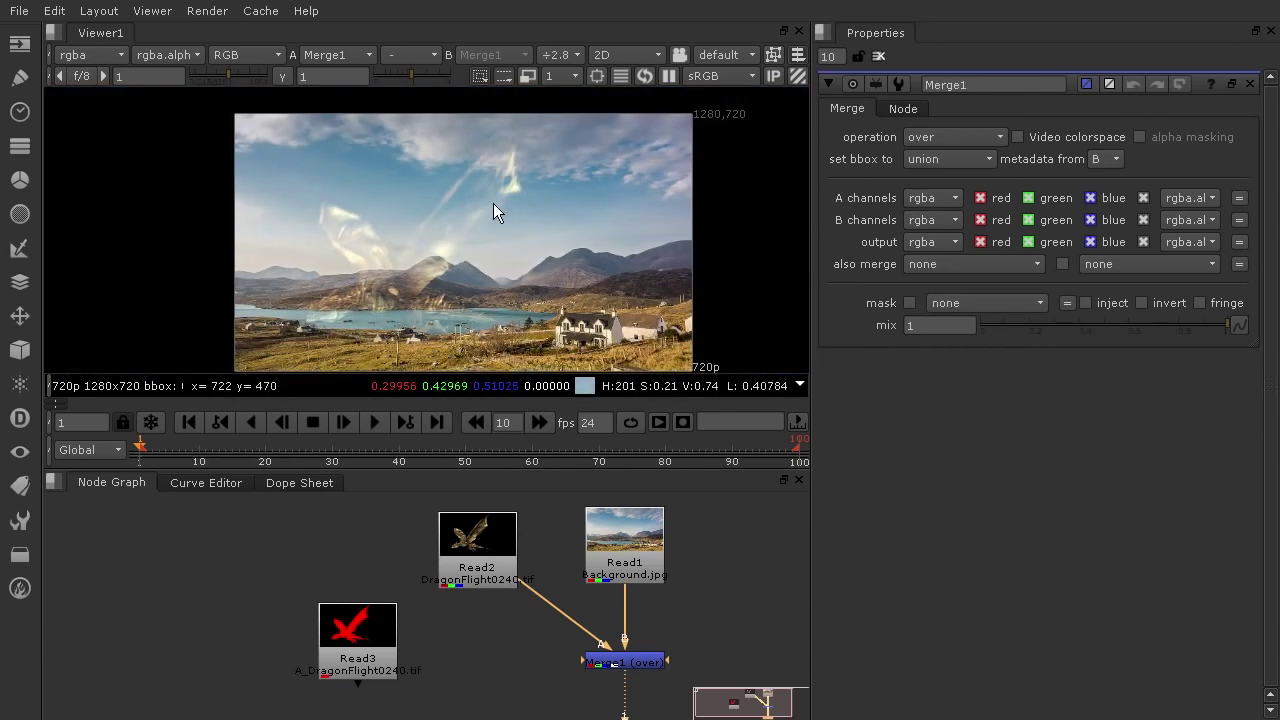
{"action": "middle_click_drag", "start_coordinate": [493, 203], "coordinate": [449, 159]}
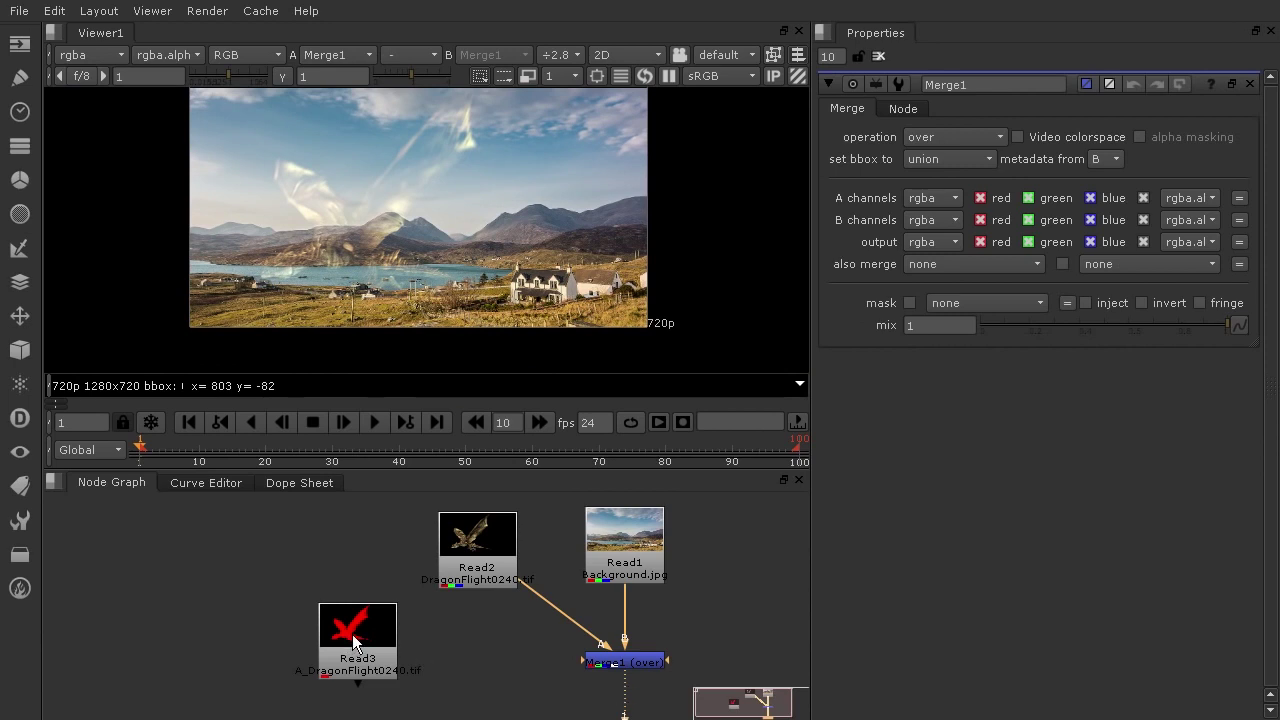
Step: Make room around the dragon read nodes and add a ShuffleCopy node between them and the Merge node
{"action": "left_click_drag", "start_coordinate": [352, 634], "coordinate": [339, 637]}
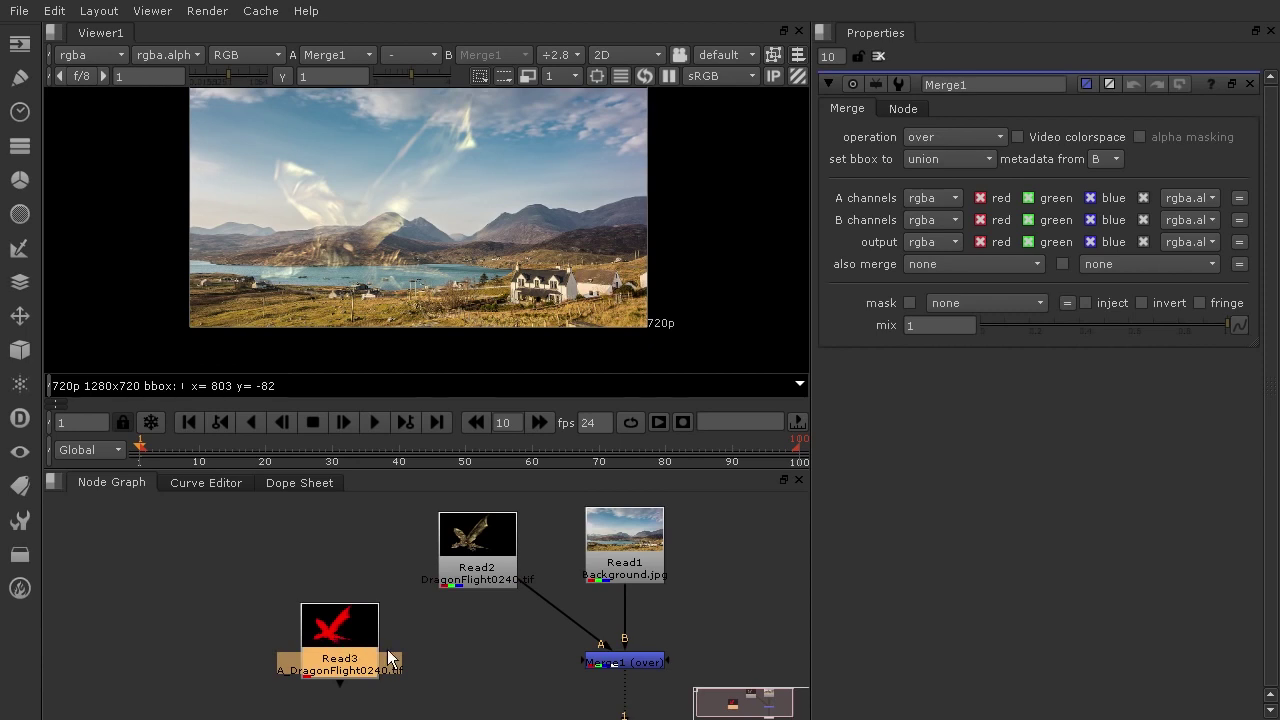
{"action": "left_click", "coordinate": [496, 609]}
{"action": "key", "text": "Tab"}
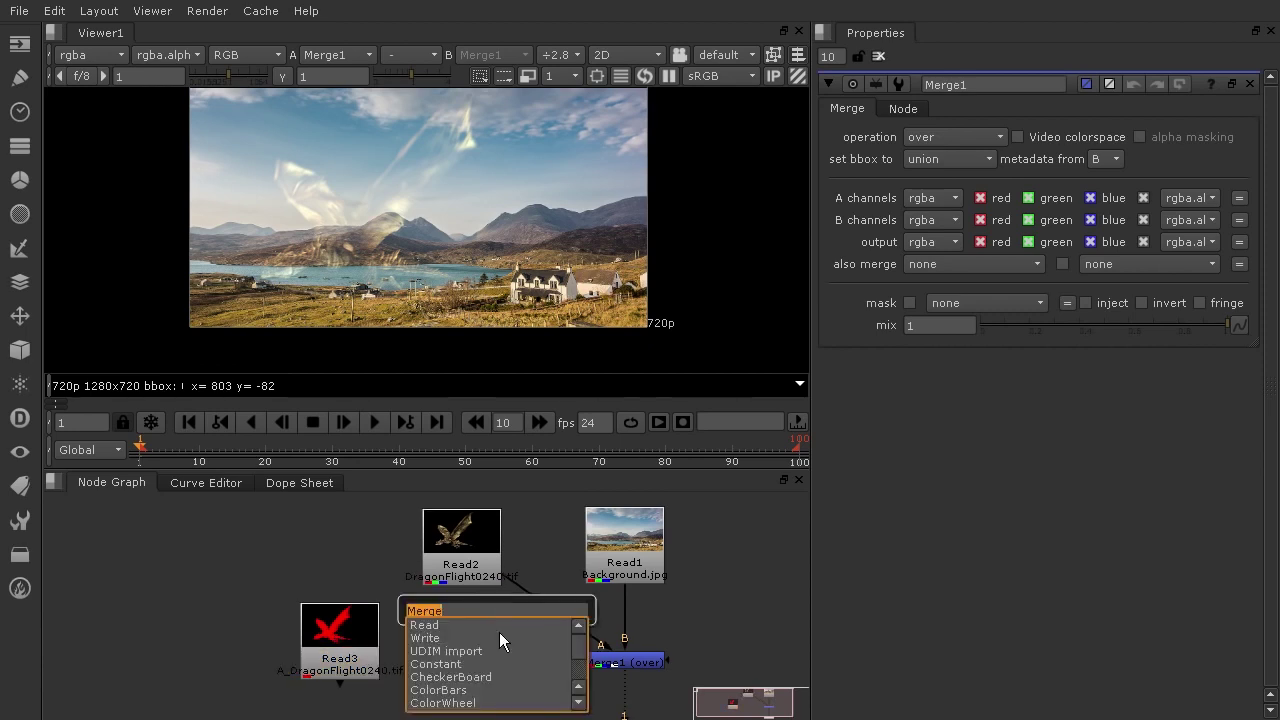
{"action": "type", "text": "shuf"}
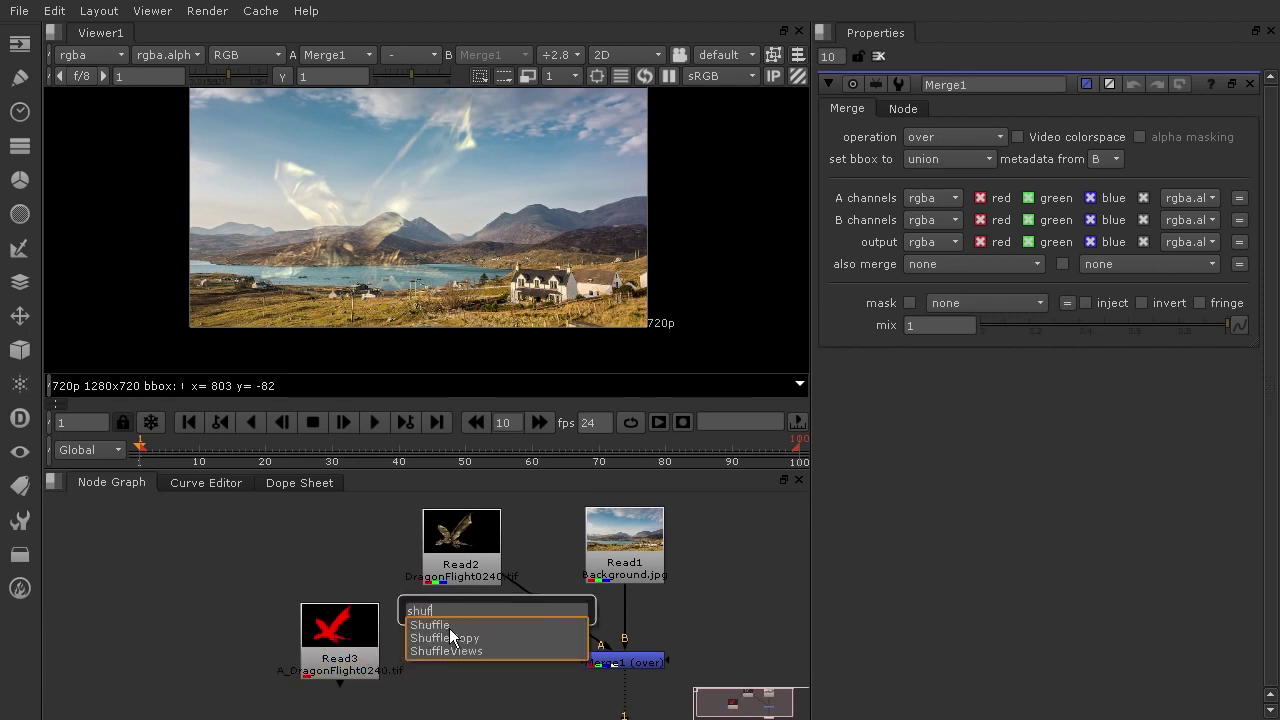
{"action": "left_click", "coordinate": [463, 636]}
Step: Connect ShuffleCopy input 1 to A_DragonFlight0240.tif and input 2 to DragonFlight0240.tif, and feed its output into the Merge node's A input
{"action": "left_click_drag", "start_coordinate": [457, 607], "coordinate": [347, 665]}
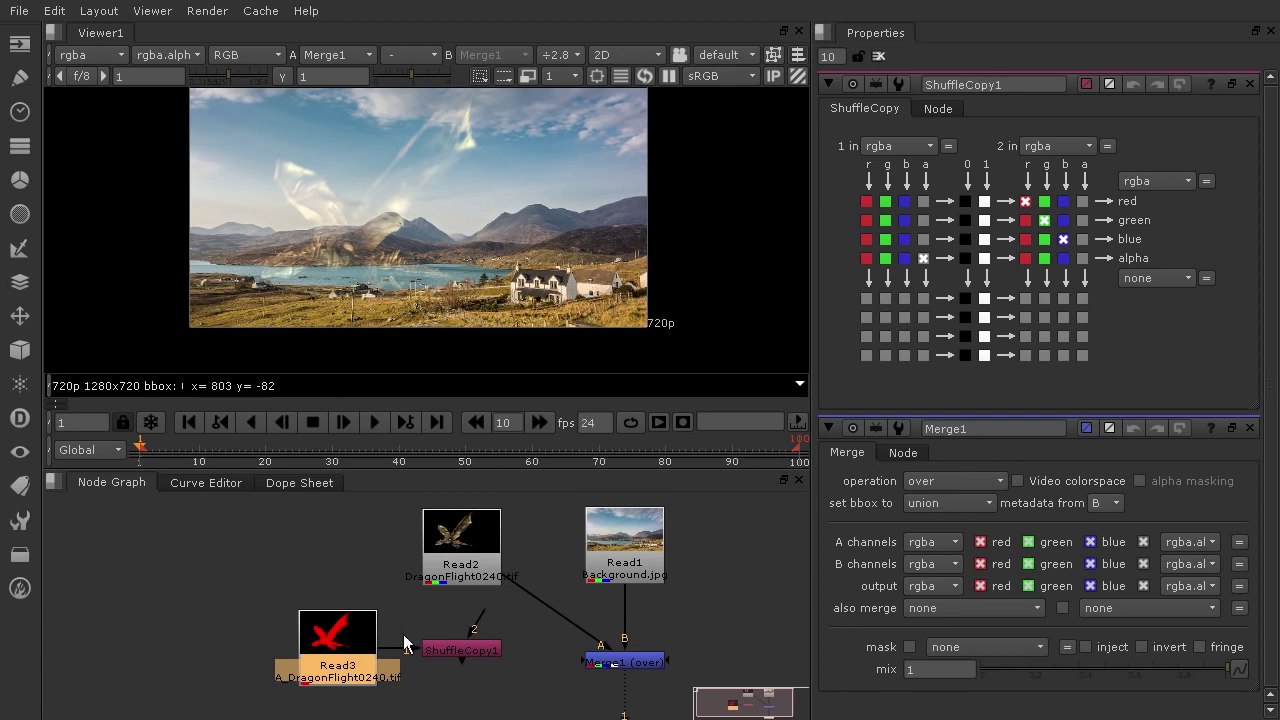
{"action": "left_click_drag", "start_coordinate": [483, 615], "coordinate": [461, 560]}
{"action": "left_click", "coordinate": [451, 651]}
{"action": "left_click_drag", "start_coordinate": [545, 610], "coordinate": [468, 650]}
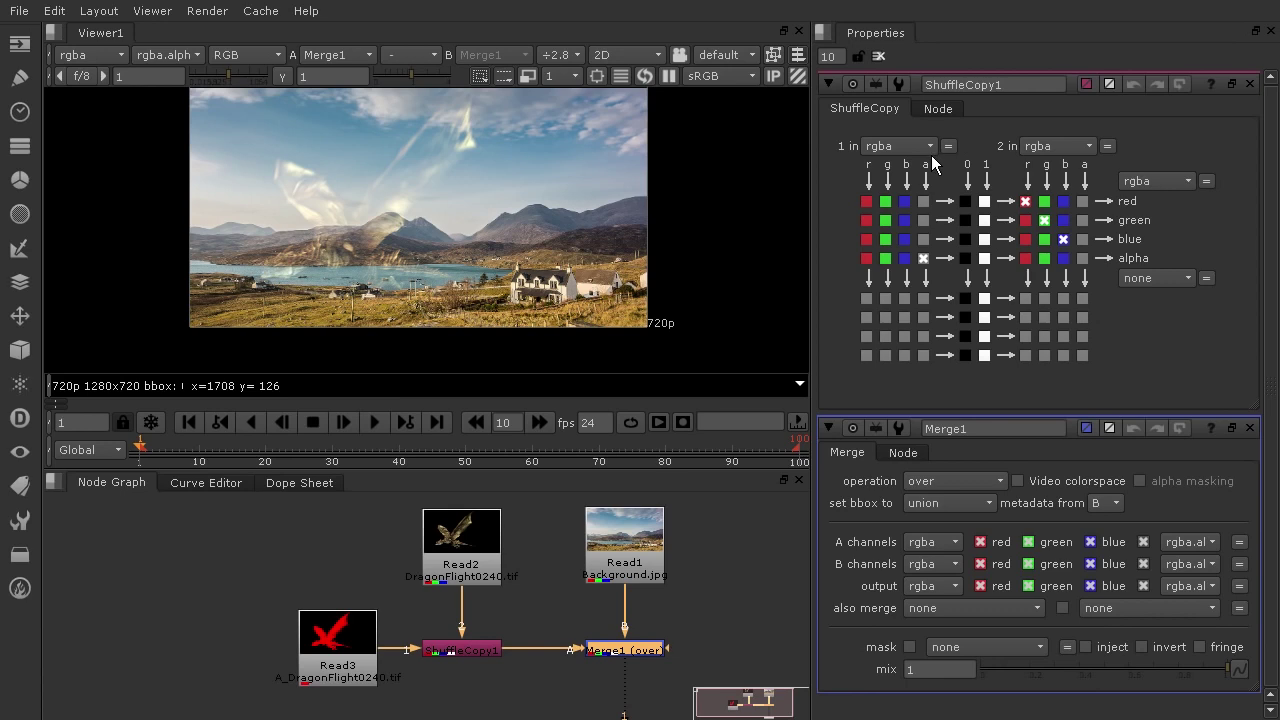
Step: Set the ShuffleCopy node's alpha output to take the red channel of input 1
{"action": "left_click", "coordinate": [923, 258]}
{"action": "left_click", "coordinate": [866, 258]}
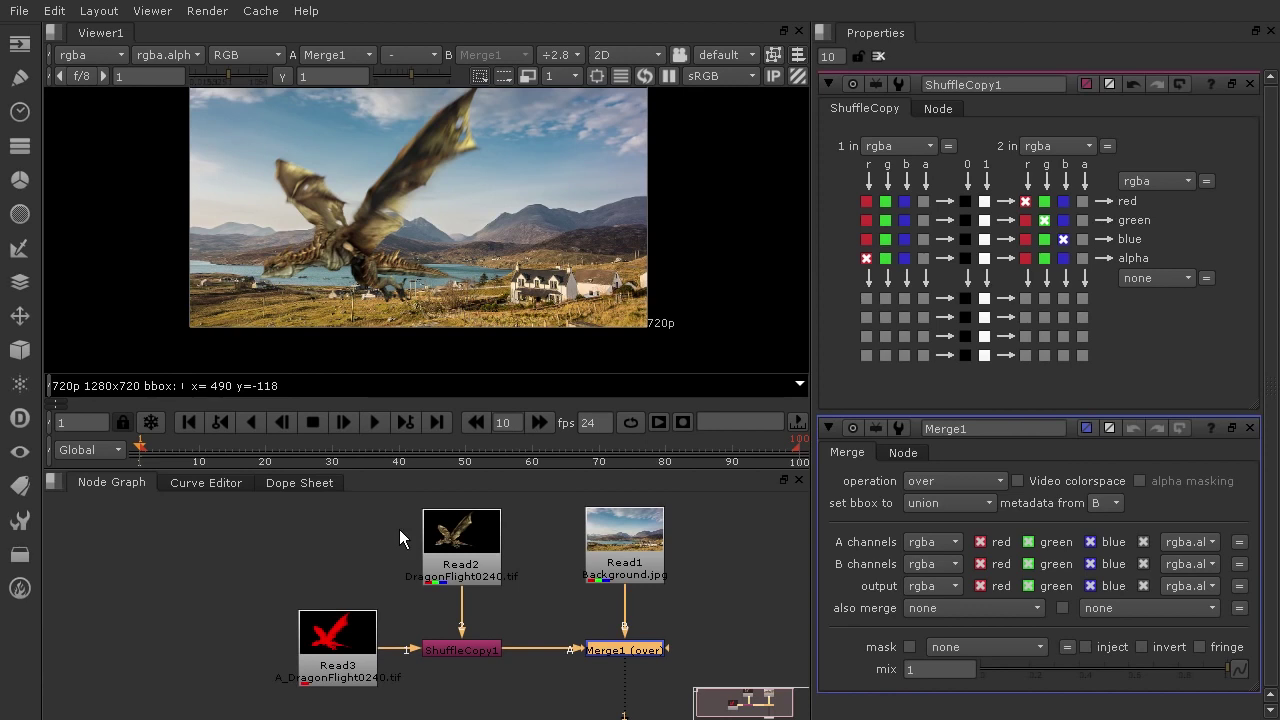
Step: Alternate the viewer between A_DragonFlight0240.tif and DragonFlight0240.tif to compare the matte's shape with the dragon image
{"action": "left_click", "coordinate": [353, 618]}
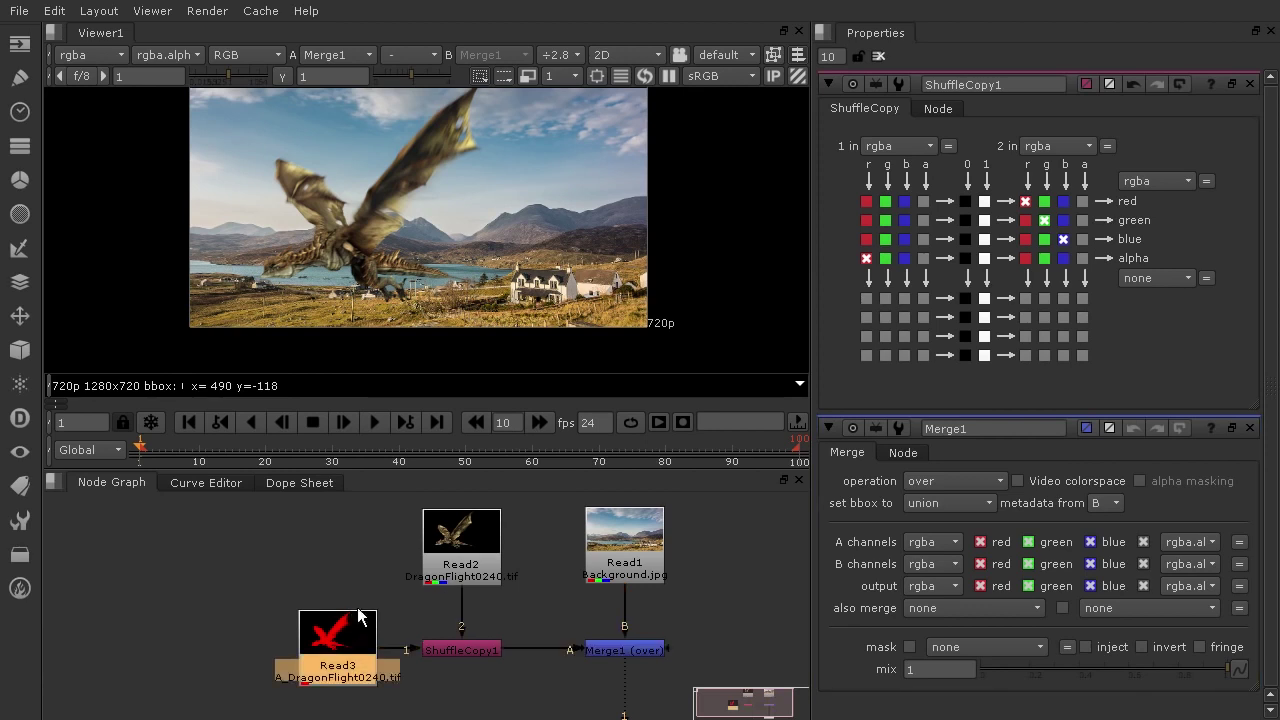
{"action": "key", "text": "1"}
{"action": "left_click", "coordinate": [450, 560]}
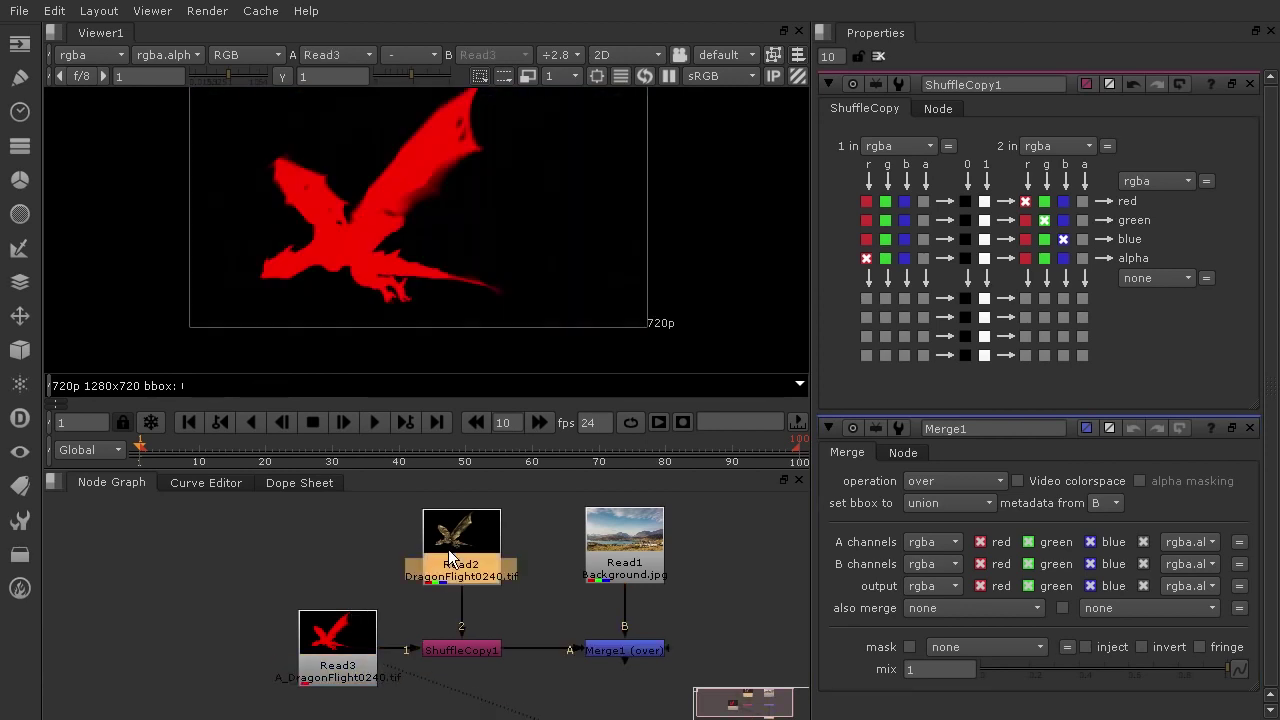
{"action": "key", "text": "1"}
{"action": "key", "text": "1"}
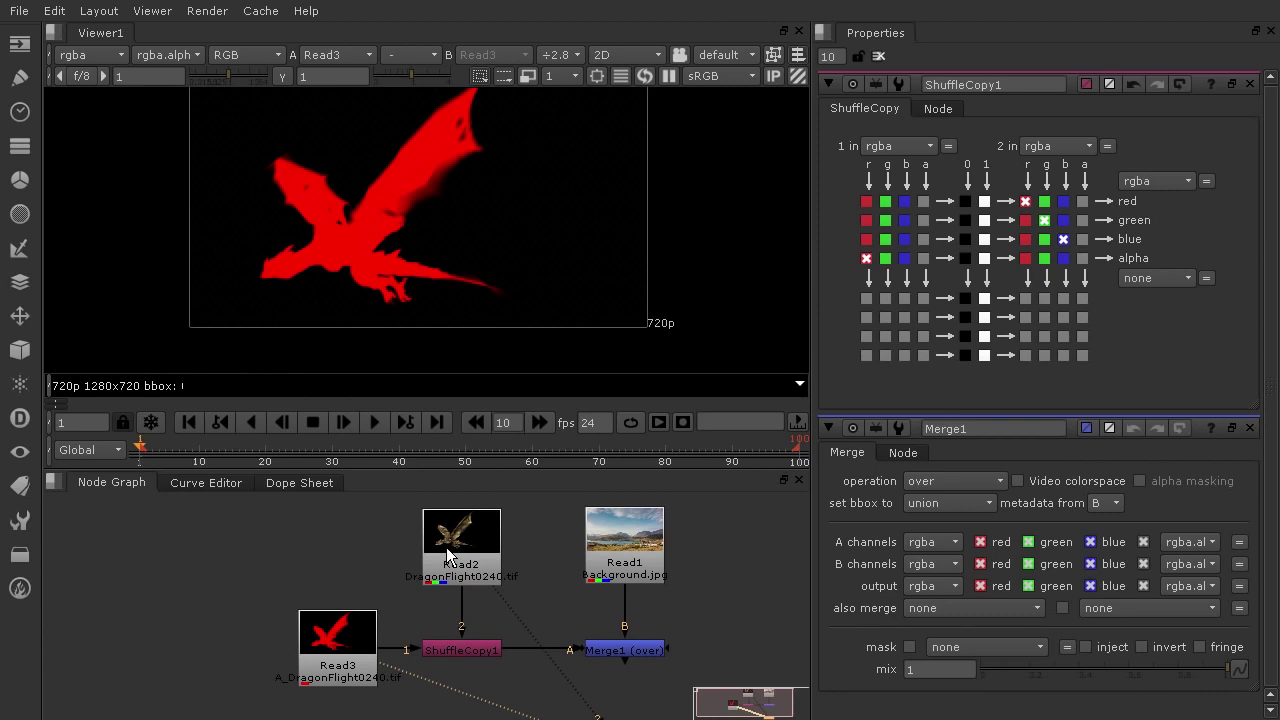
{"action": "key", "text": "1"}
{"action": "key", "text": "1"}
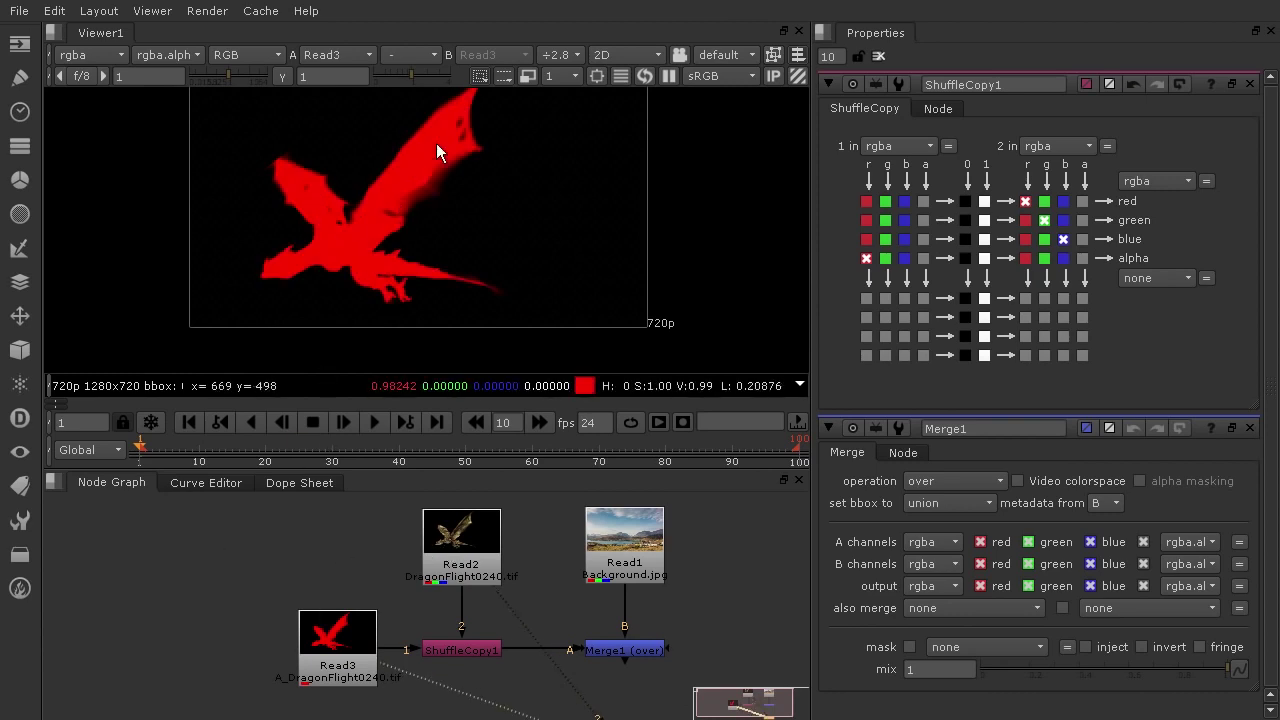
{"action": "key", "text": "1"}
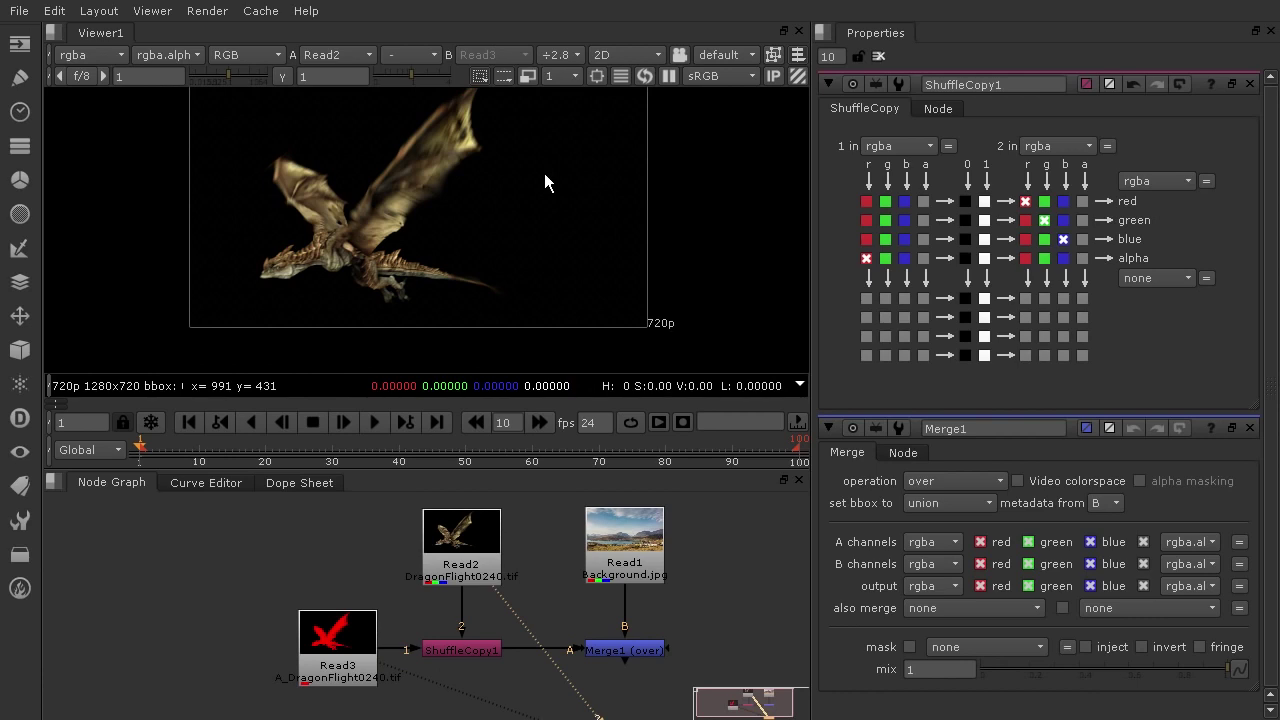
{"action": "key", "text": "1"}
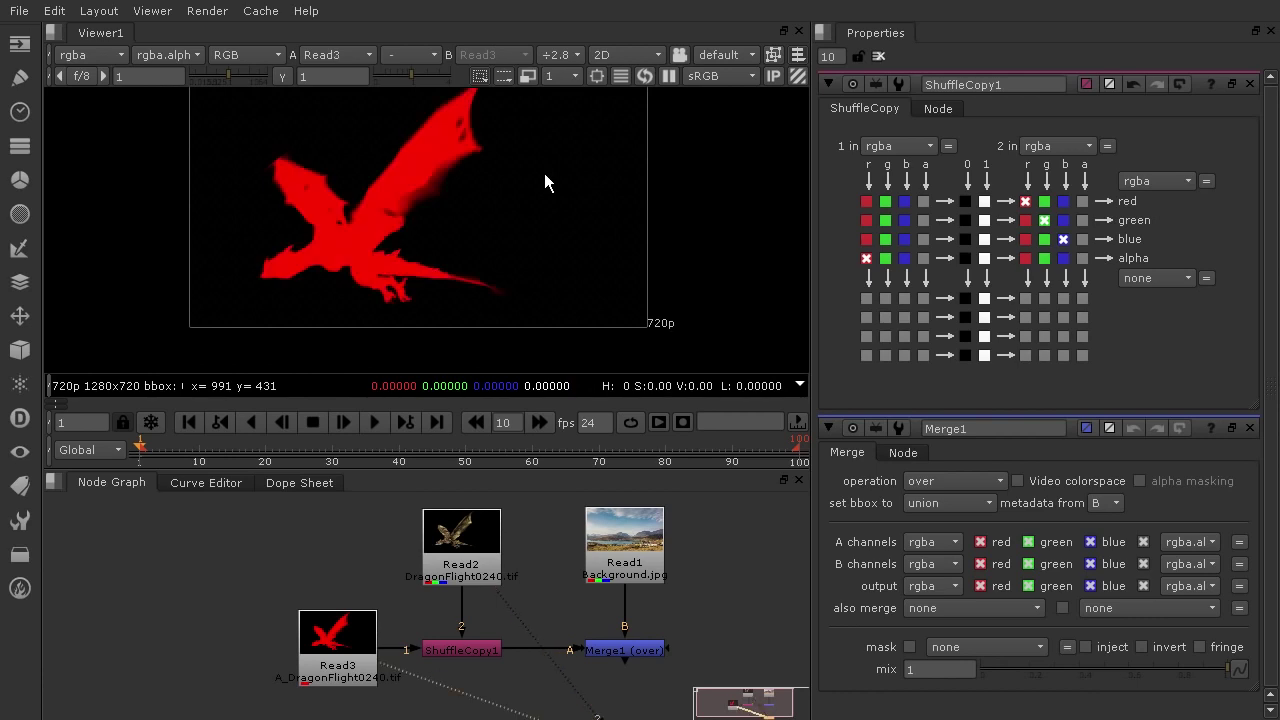
{"action": "key", "text": "1"}
{"action": "key", "text": "1"}
{"action": "key", "text": "1"}
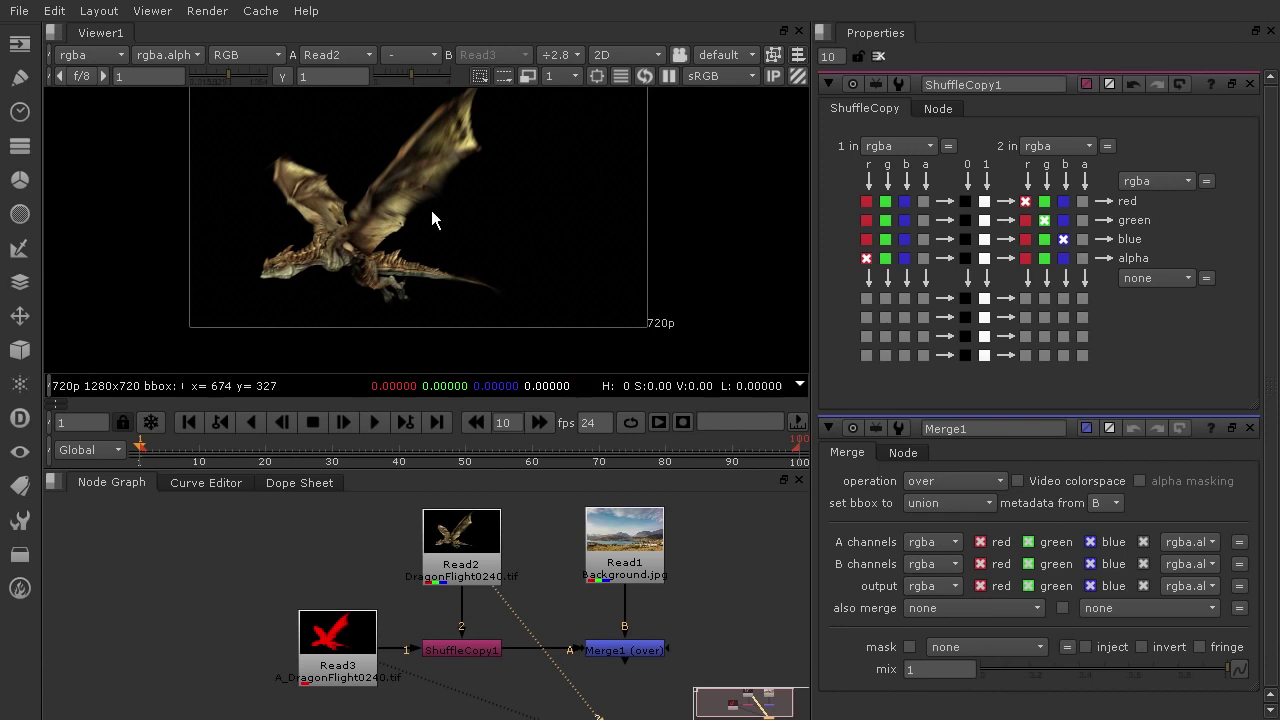
{"action": "key", "text": "1"}
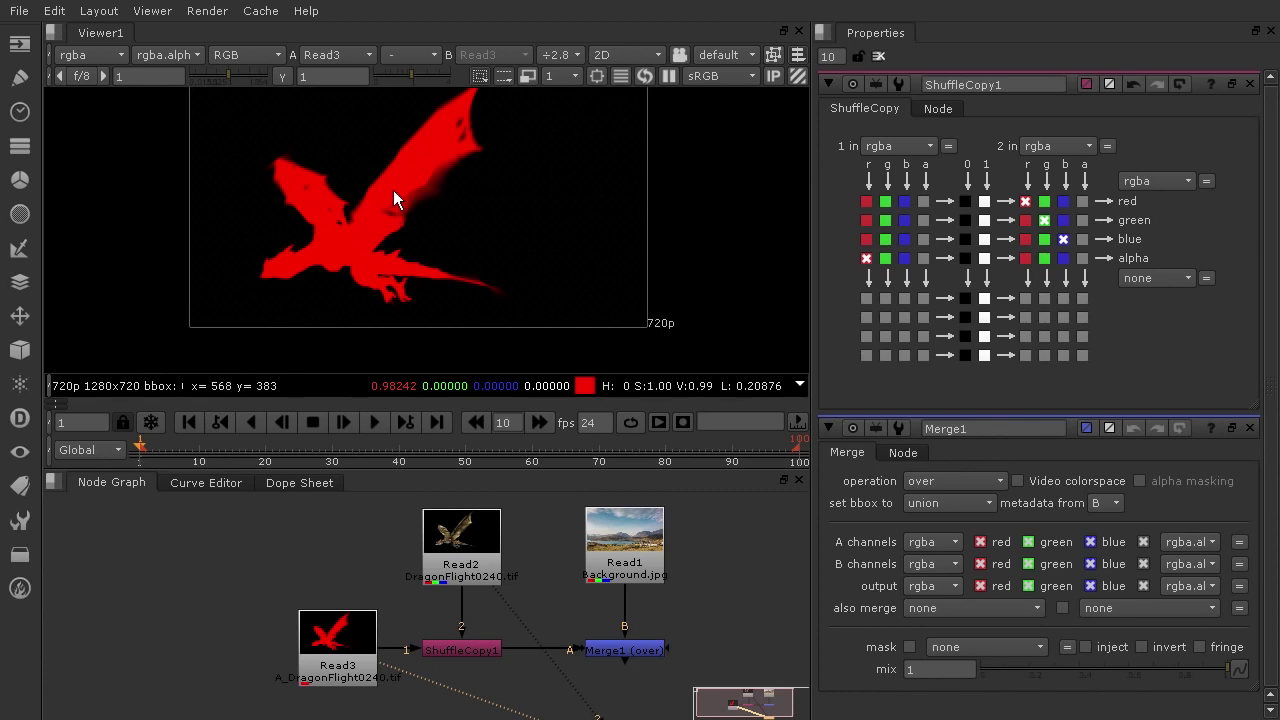
{"action": "key", "text": "2"}
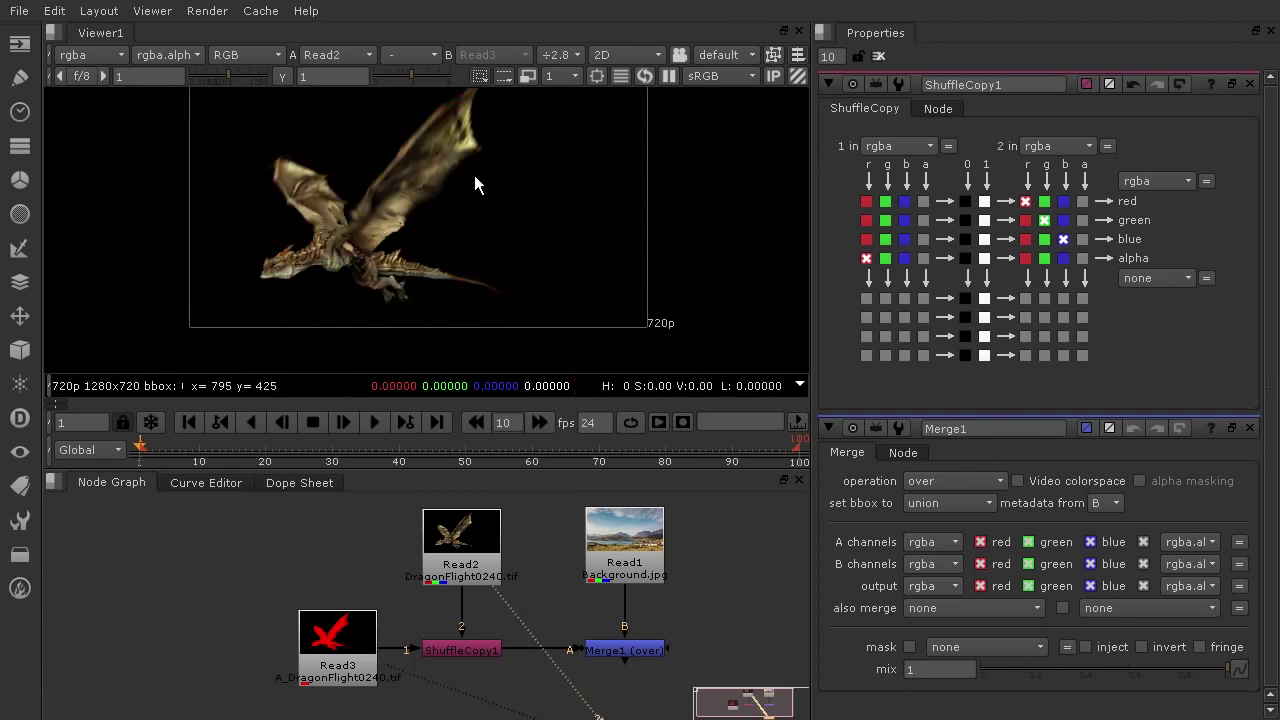
{"action": "key", "text": "1"}
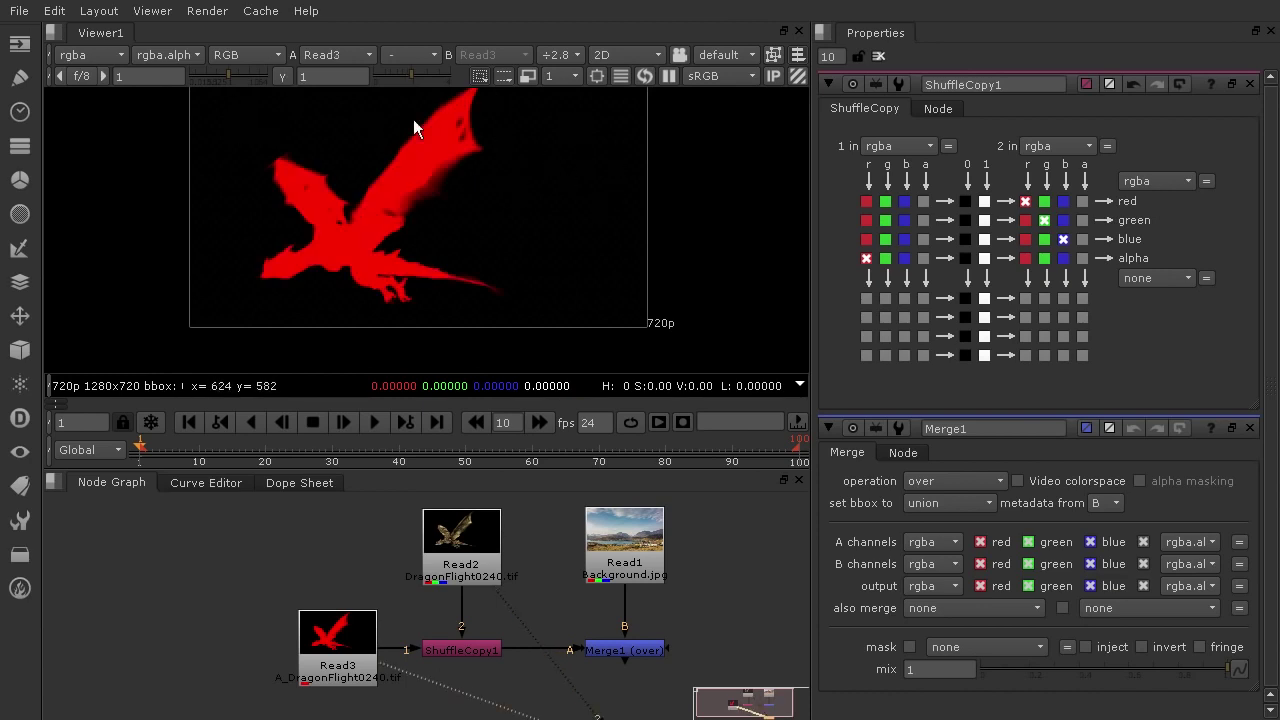
{"action": "key", "text": "2"}
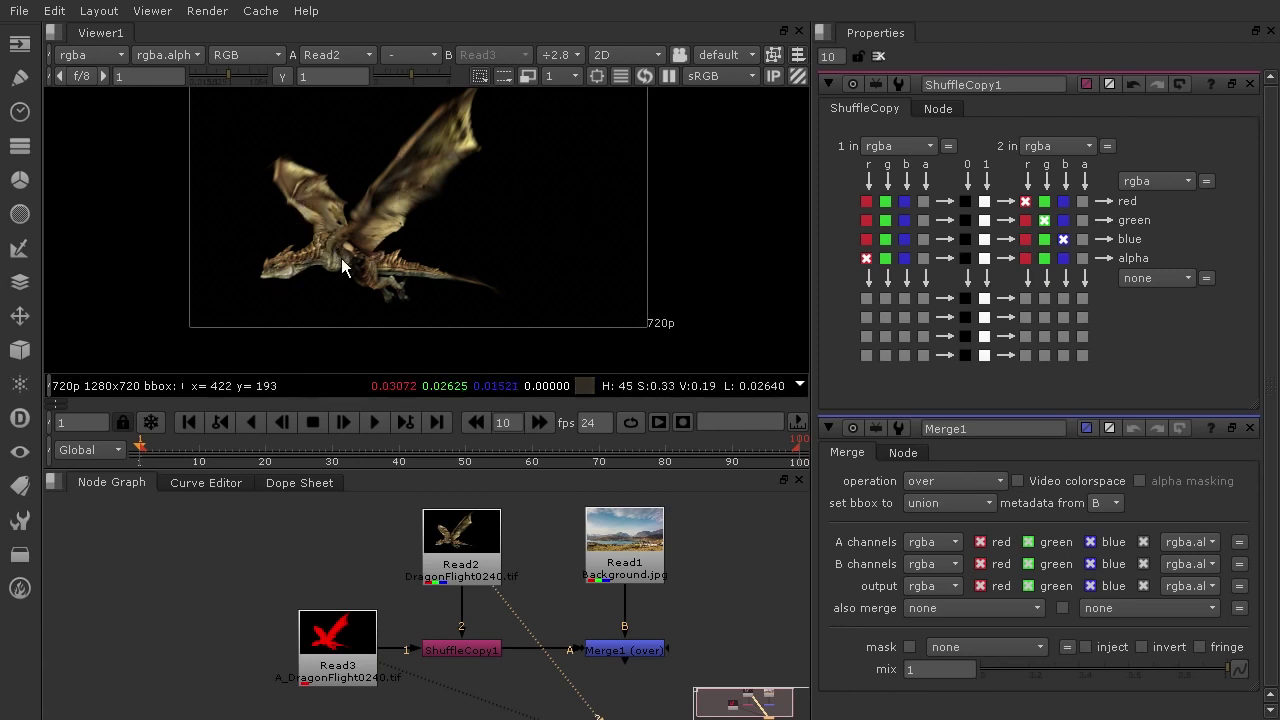
{"action": "key", "text": "1"}
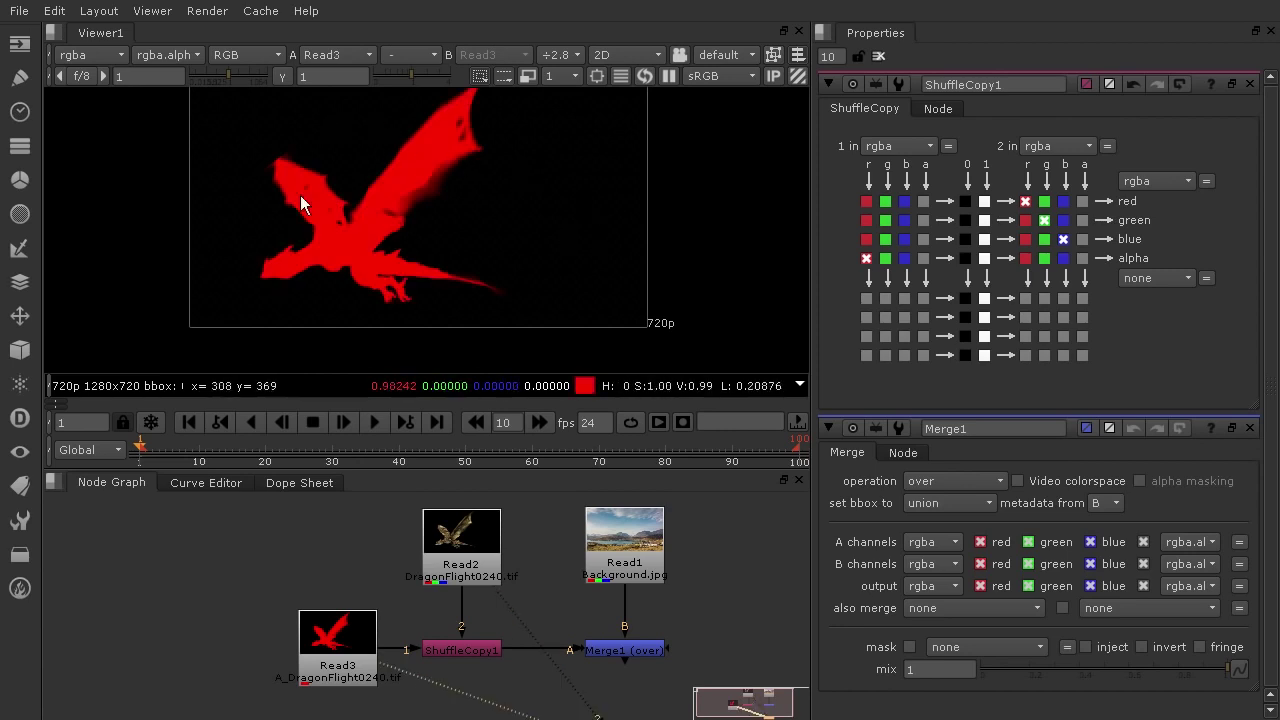
Step: View the Merge node's output and examine the composited dragon's wings up close
{"action": "left_click_drag", "start_coordinate": [499, 594], "coordinate": [627, 655]}
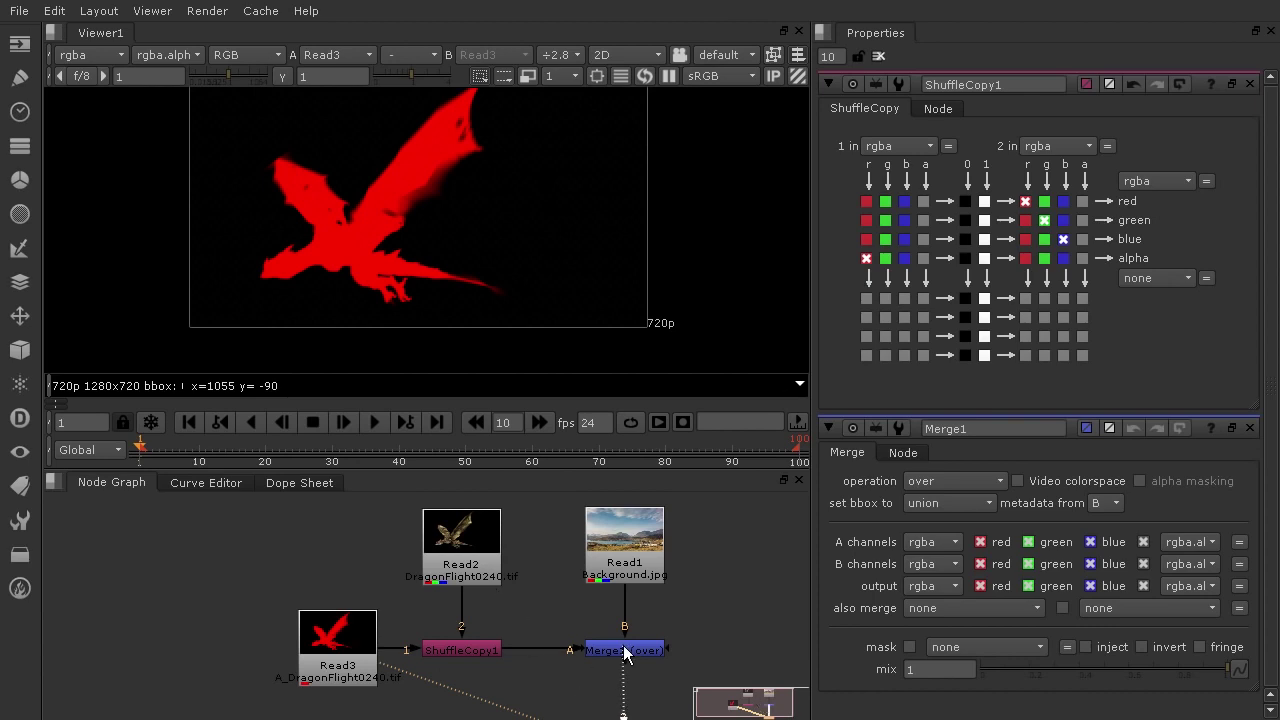
{"action": "left_click", "coordinate": [591, 657]}
{"action": "key", "text": "1"}
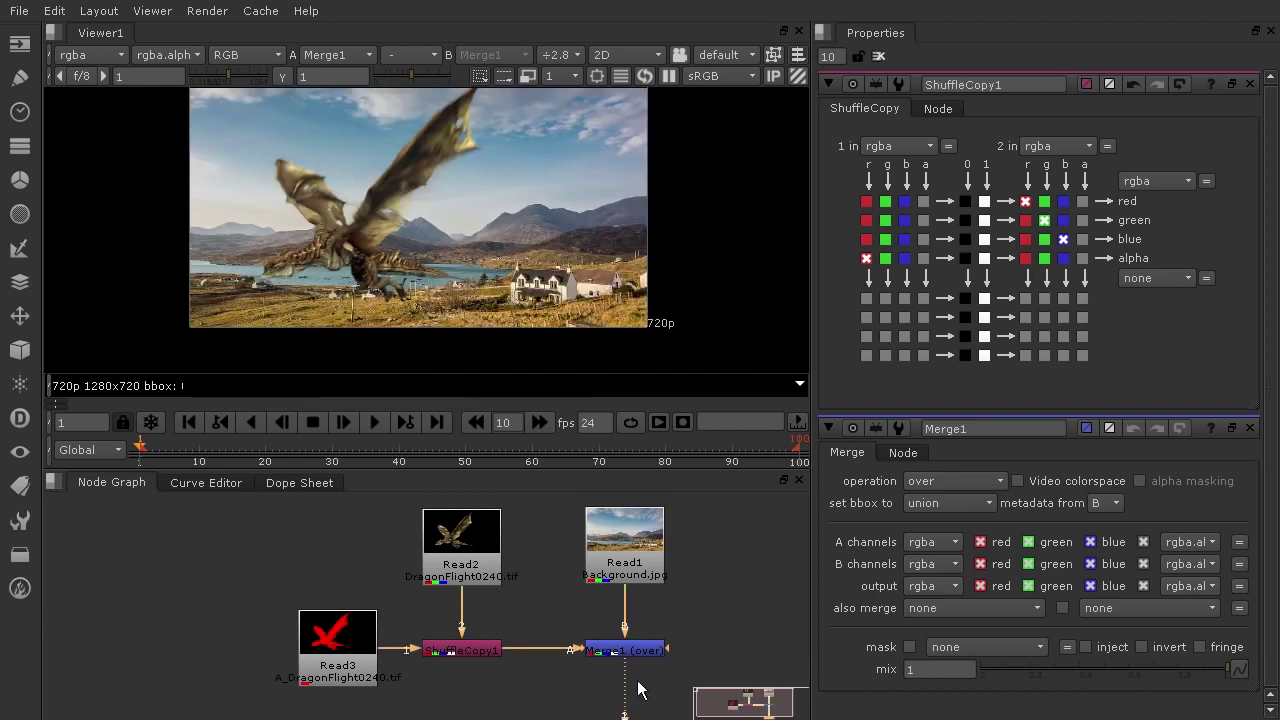
{"action": "scroll", "coordinate": [501, 162], "scroll_direction": "up", "scroll_amount": 2}
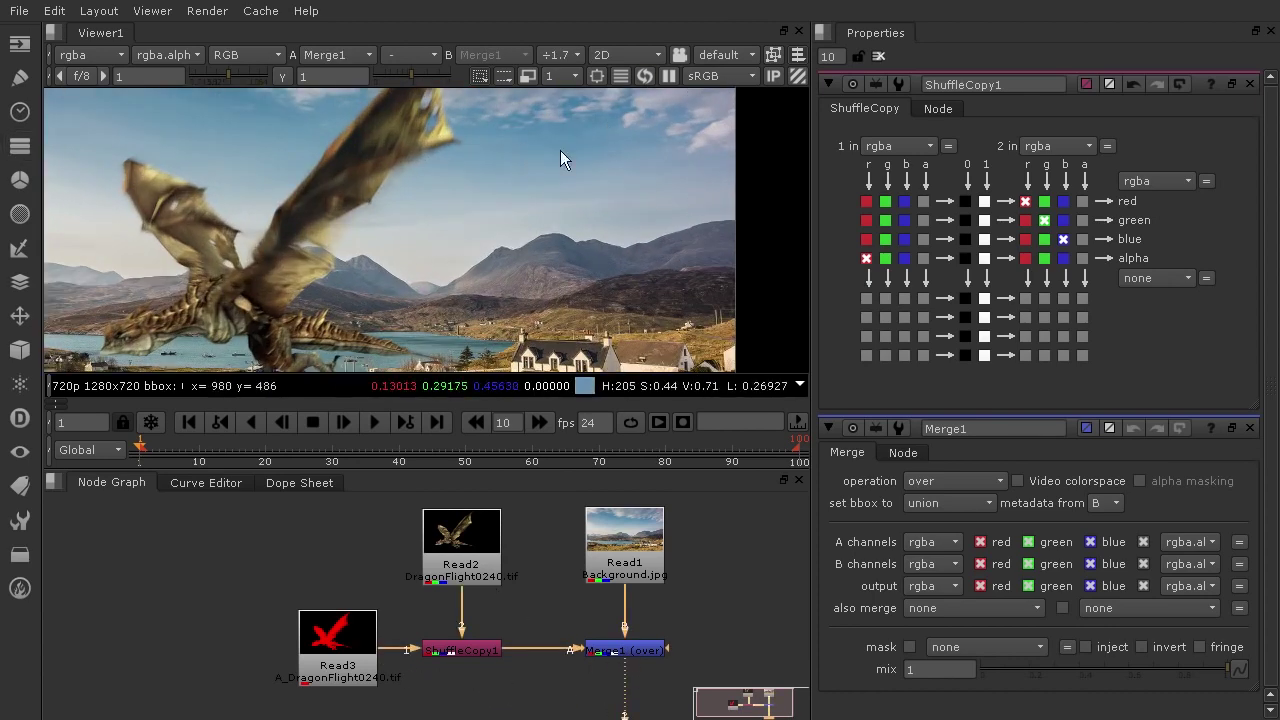
{"action": "scroll", "coordinate": [452, 160], "scroll_direction": "up", "scroll_amount": 2}
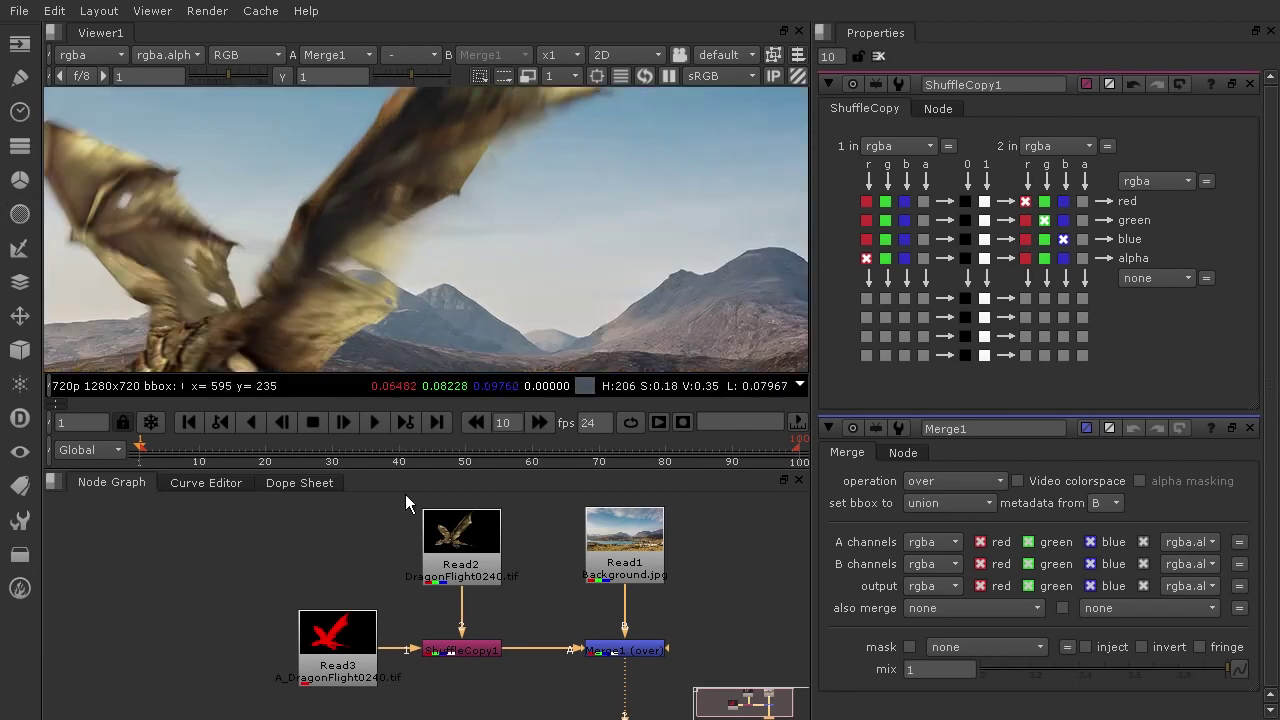
Step: View A_DragonFlight0240.tif in its red channel and examine the soft edges and holes at the wing tip
{"action": "left_click", "coordinate": [338, 645]}
{"action": "key", "text": "1"}
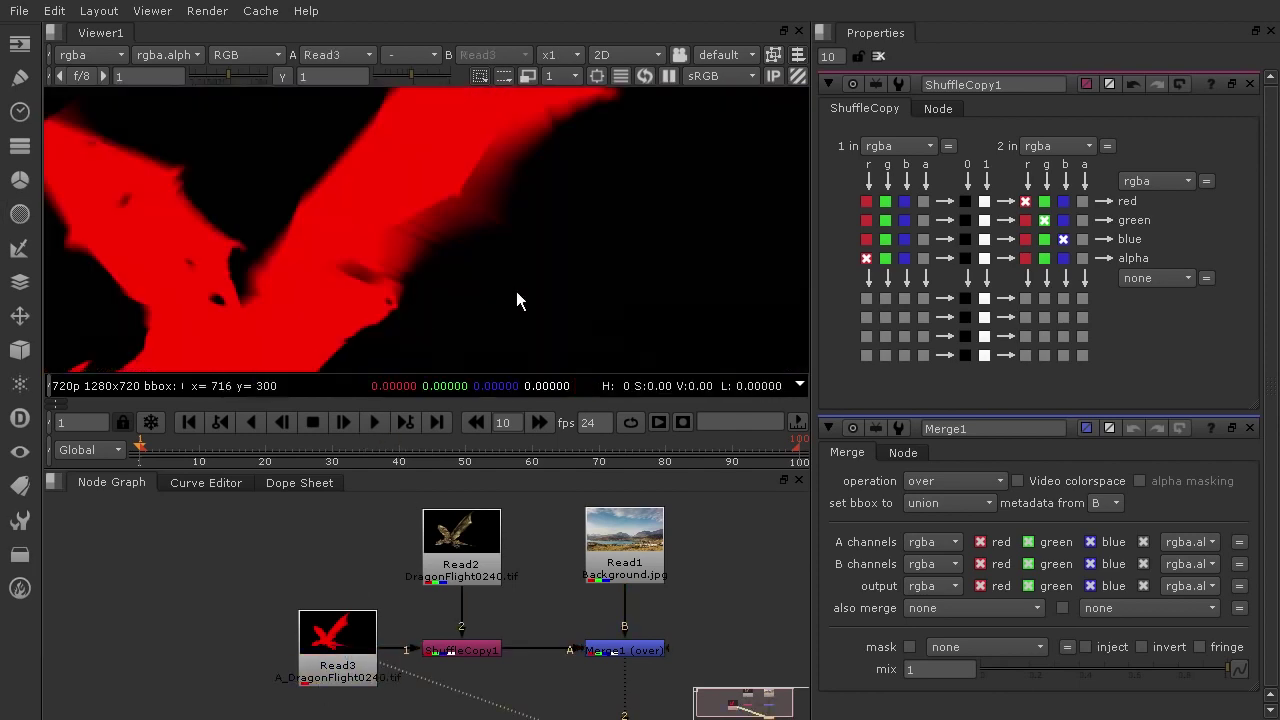
{"action": "scroll", "coordinate": [247, 311], "scroll_direction": "up", "scroll_amount": 2}
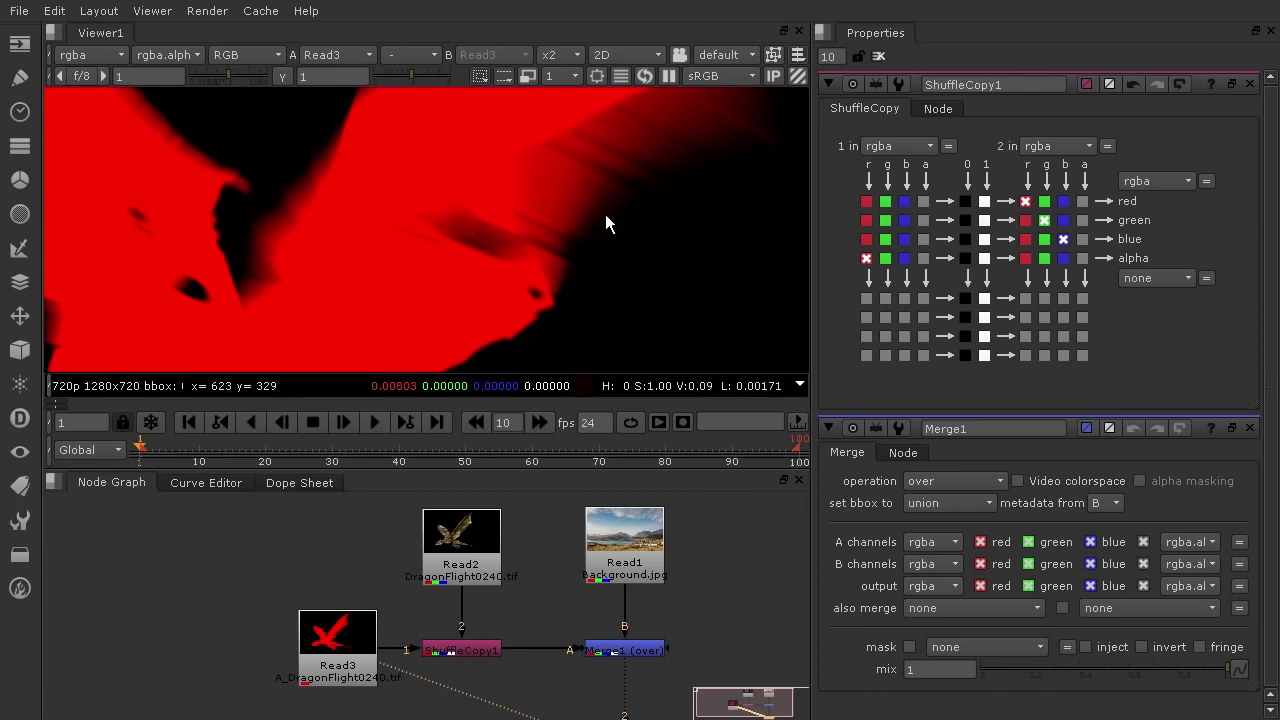
{"action": "middle_click_drag", "start_coordinate": [578, 184], "coordinate": [375, 446]}
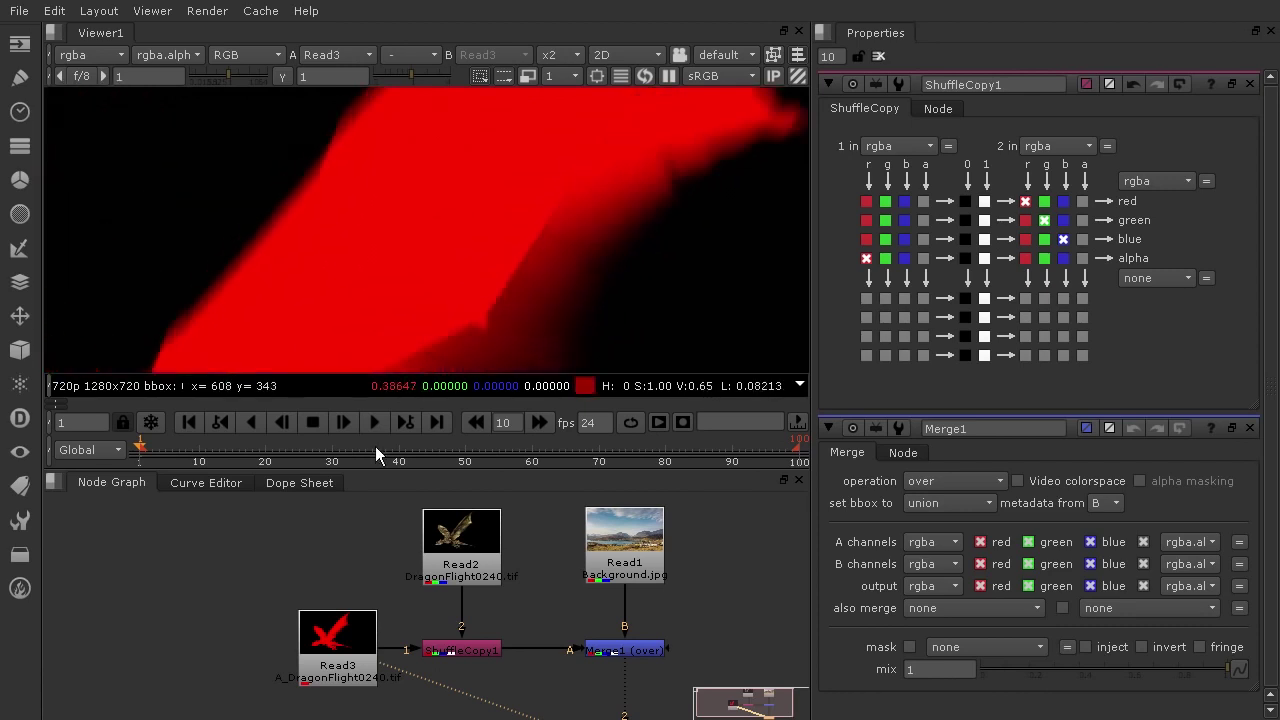
{"action": "left_click", "coordinate": [254, 52]}
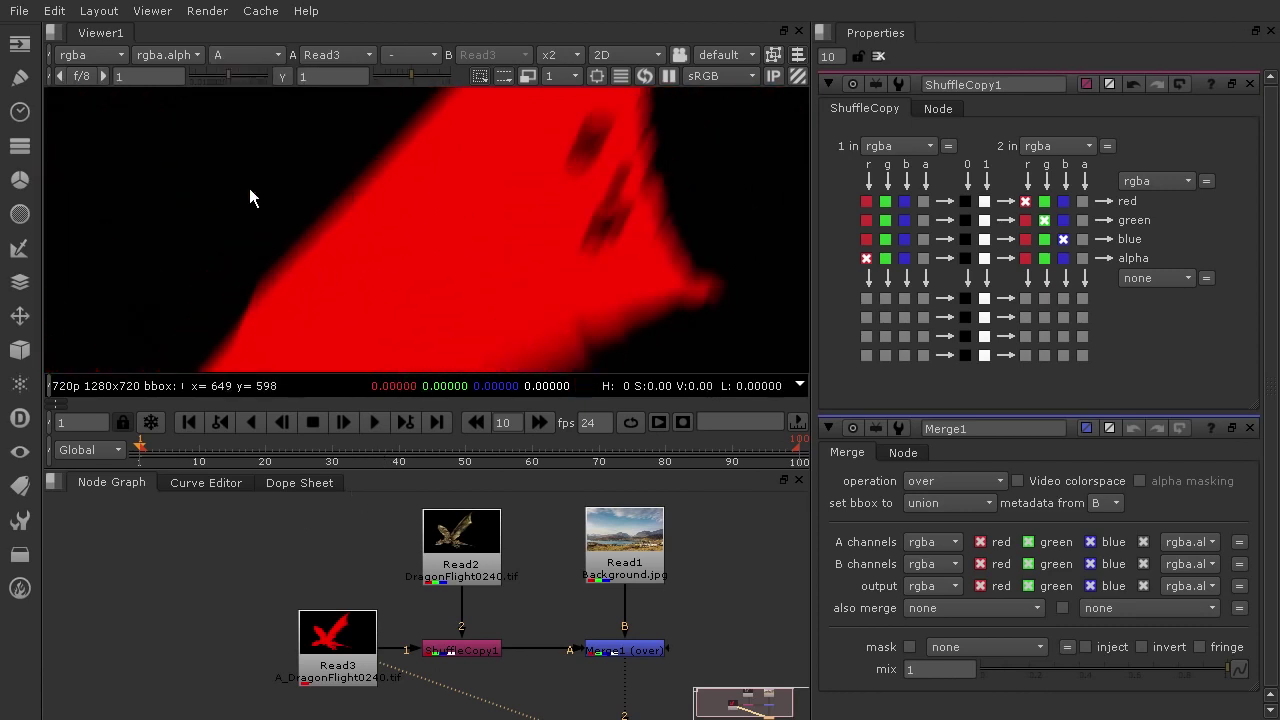
{"action": "left_click", "coordinate": [249, 189]}
{"action": "left_click", "coordinate": [222, 58]}
{"action": "left_click", "coordinate": [258, 133]}
{"action": "middle_click_drag", "start_coordinate": [540, 217], "coordinate": [415, 305]}
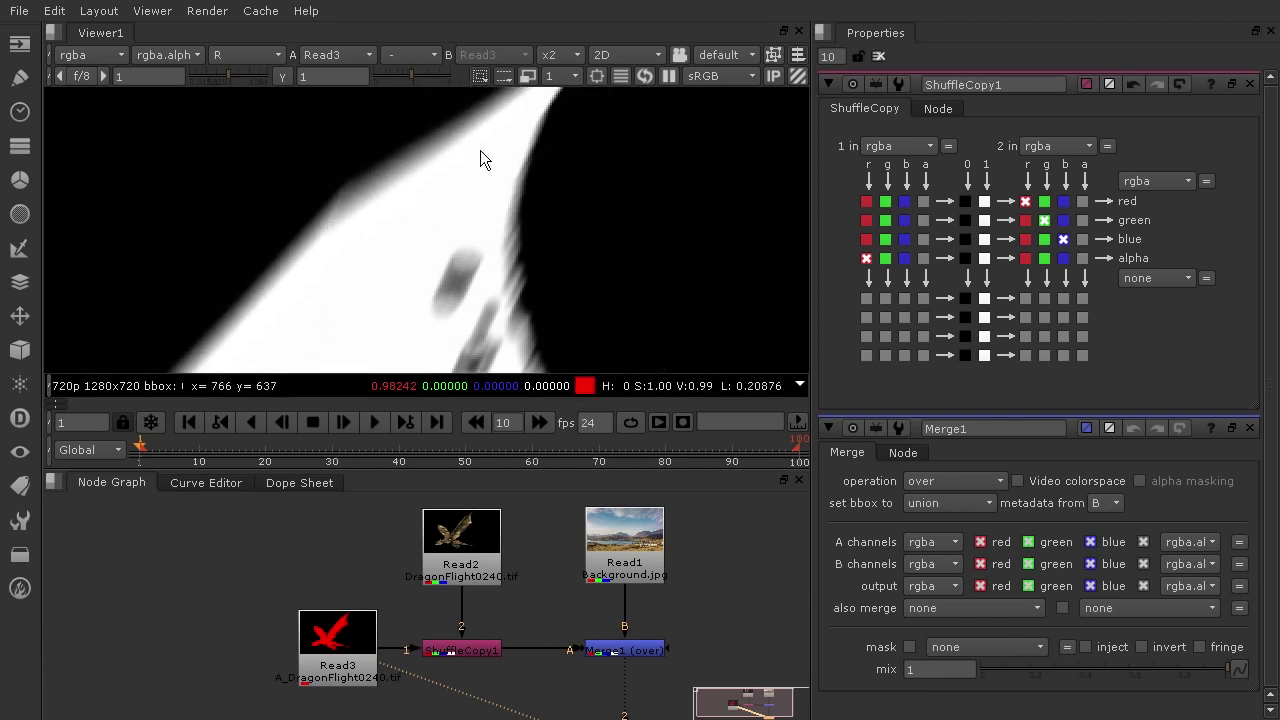
Step: Display the Merge node in RGB and check the wing tip and the whole dragon against the background
{"action": "left_click_drag", "start_coordinate": [405, 673], "coordinate": [608, 652]}
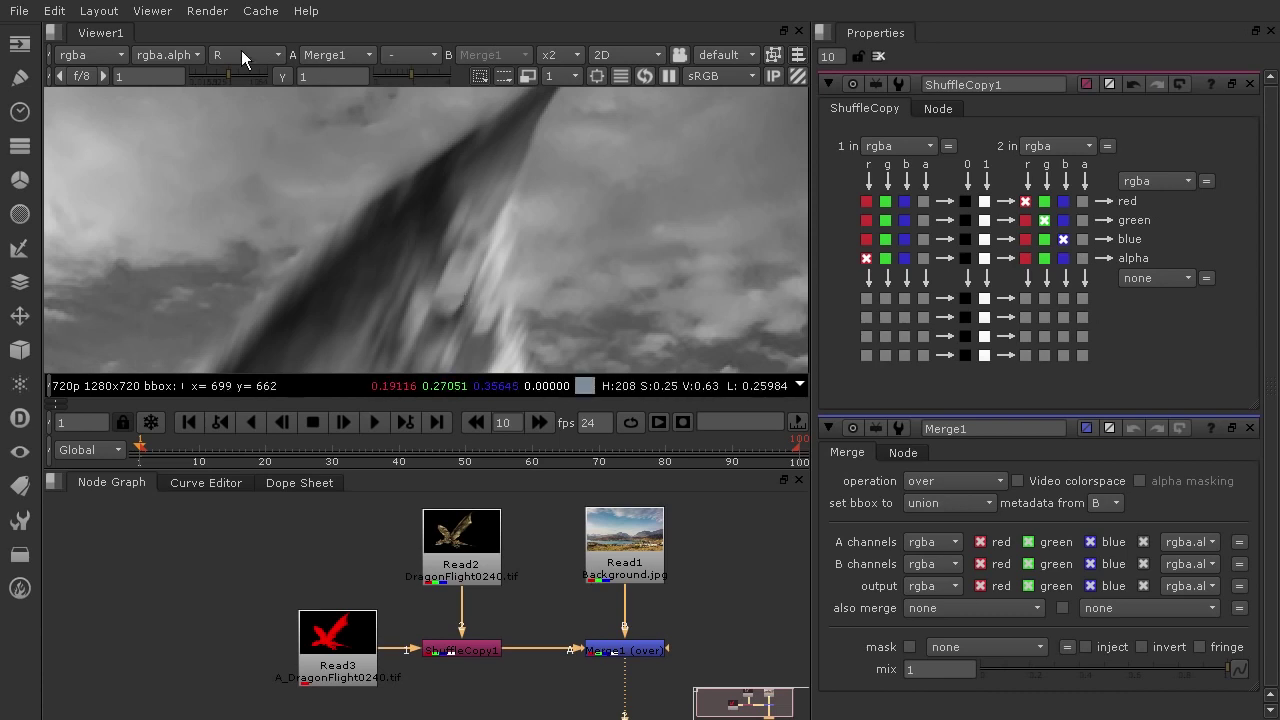
{"action": "left_click", "coordinate": [242, 54]}
{"action": "left_click", "coordinate": [268, 113]}
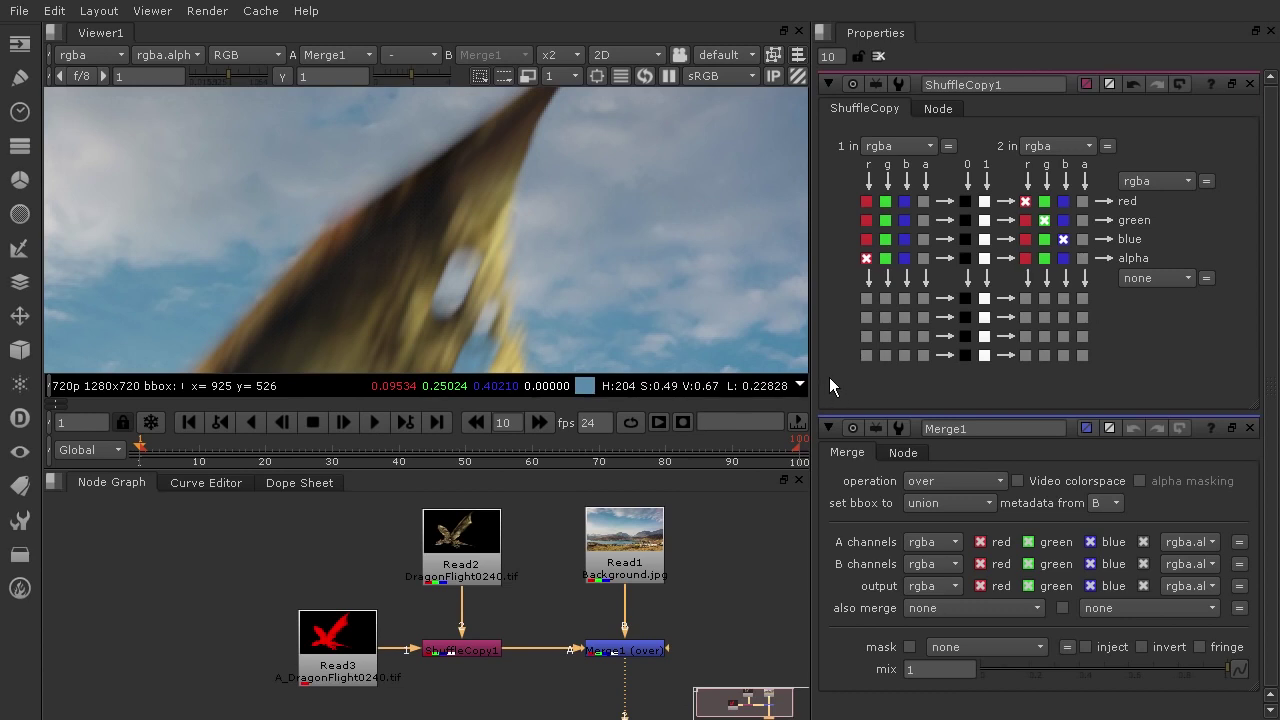
{"action": "scroll", "coordinate": [613, 271], "scroll_direction": "down", "scroll_amount": 4}
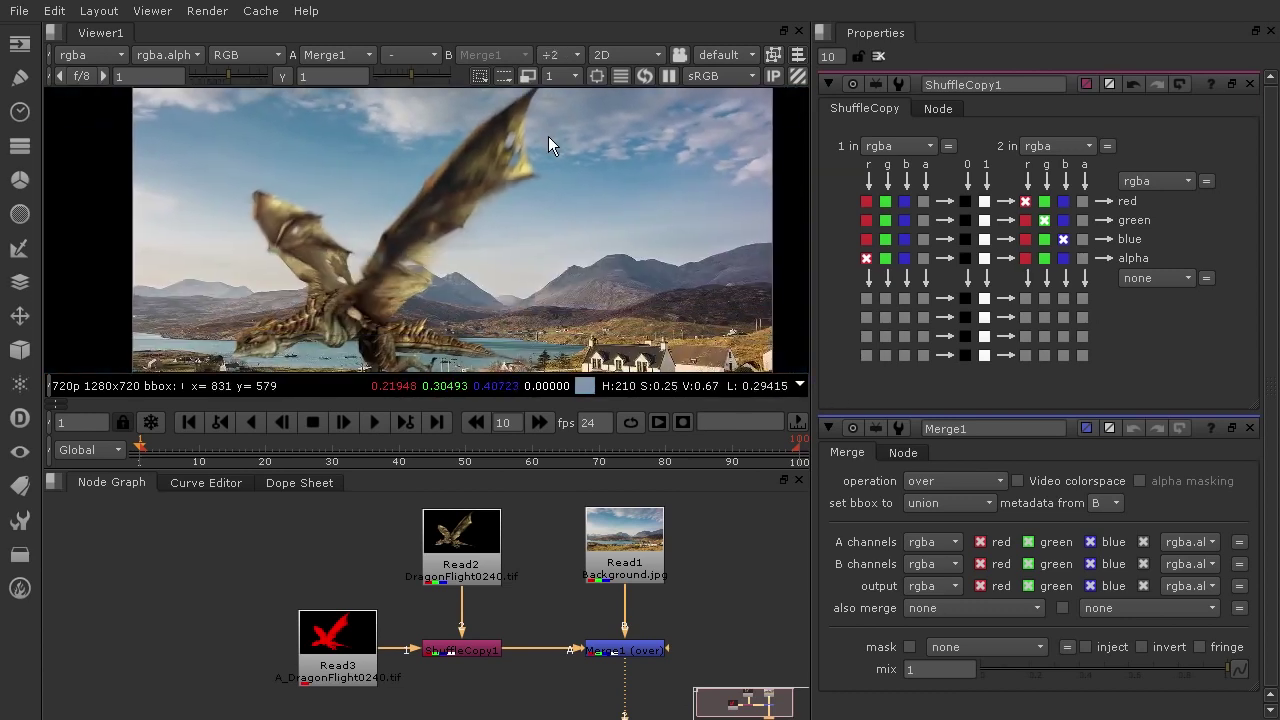
Step: Move the dragon, matte and ShuffleCopy1 nodes away from Merge1 and insert a Grade node between ShuffleCopy1 and Merge1
{"action": "scroll", "coordinate": [549, 242], "scroll_direction": "down", "scroll_amount": 1}
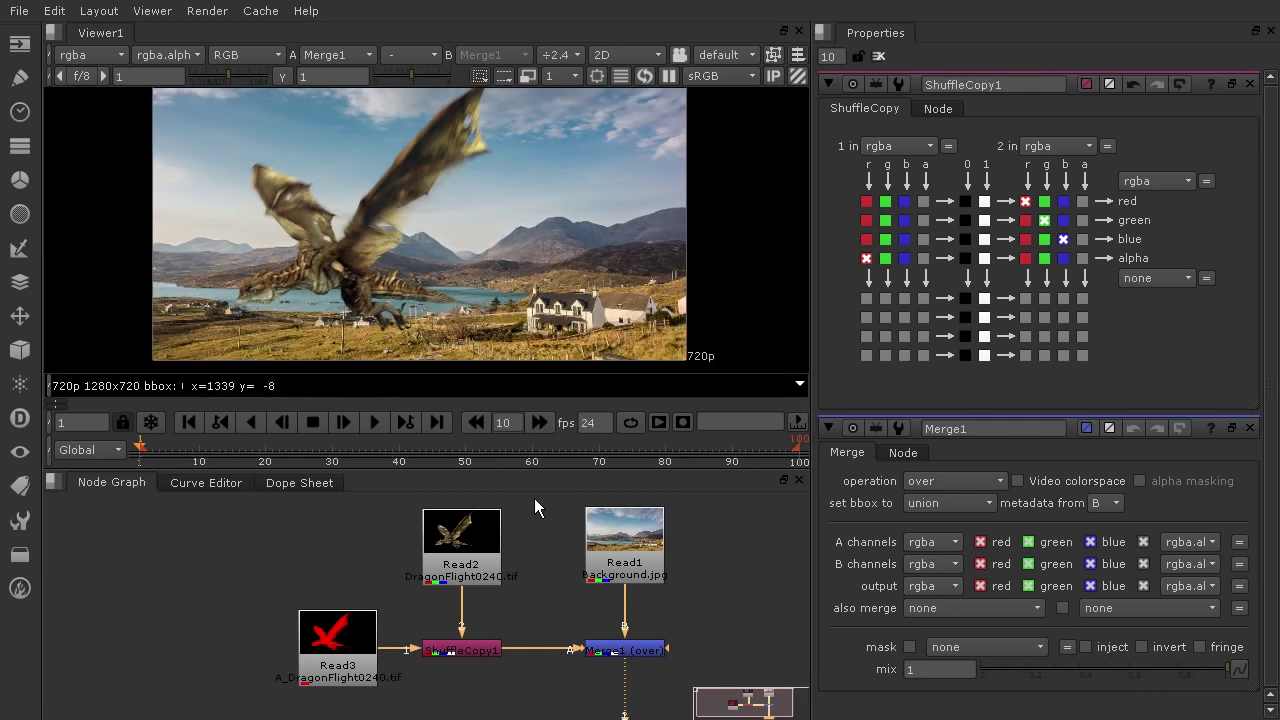
{"action": "left_click_drag", "start_coordinate": [535, 500], "coordinate": [228, 712]}
{"action": "left_click_drag", "start_coordinate": [469, 649], "coordinate": [314, 647]}
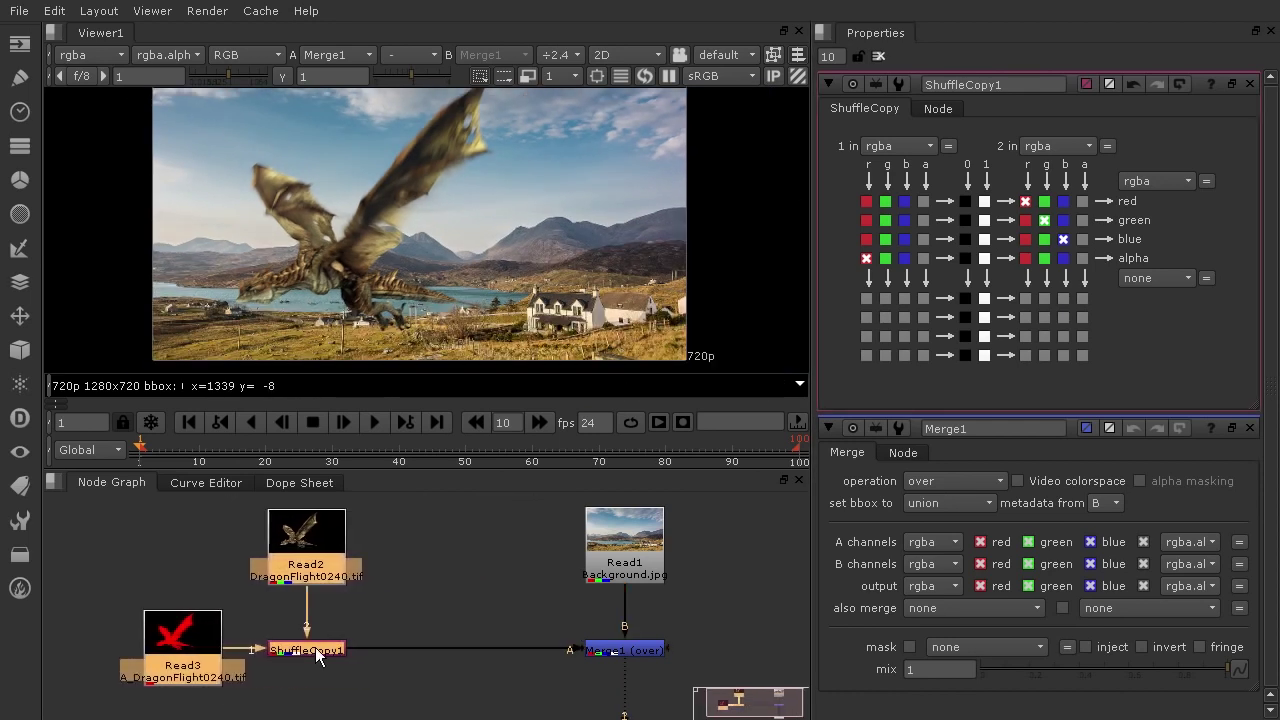
{"action": "left_click", "coordinate": [485, 625]}
{"action": "key", "text": "Tab"}
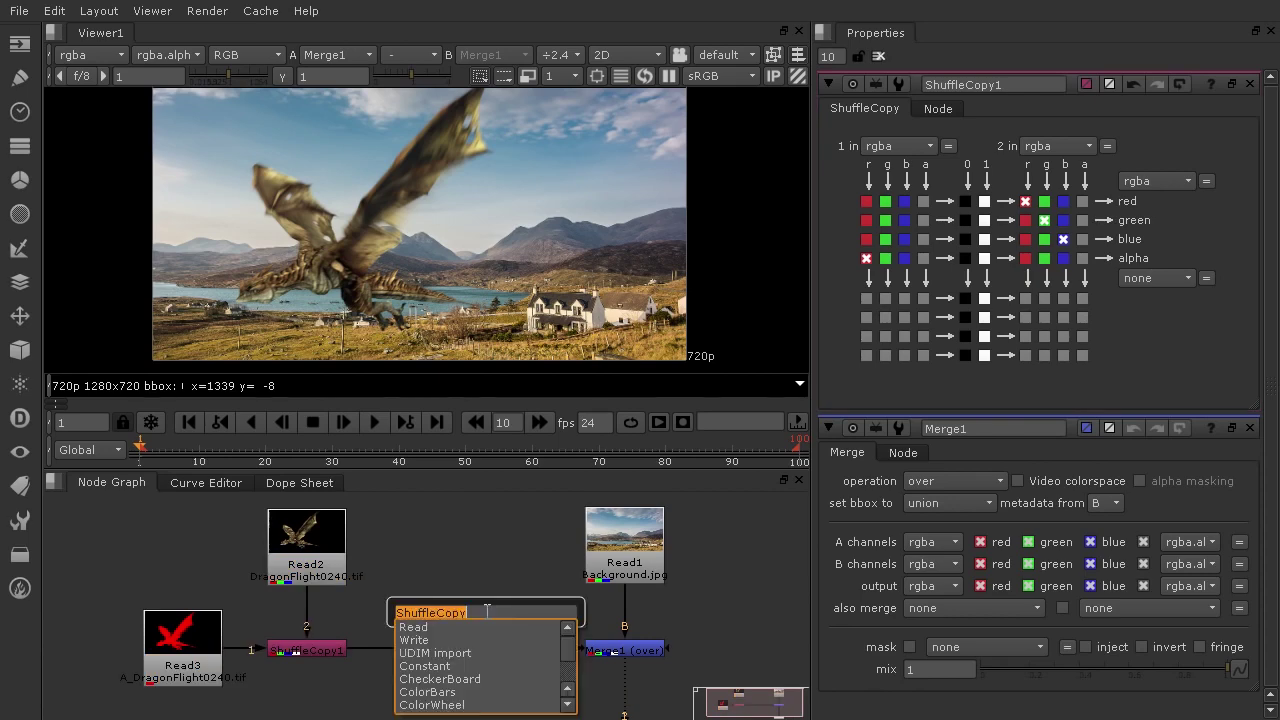
{"action": "type", "text": "gra"}
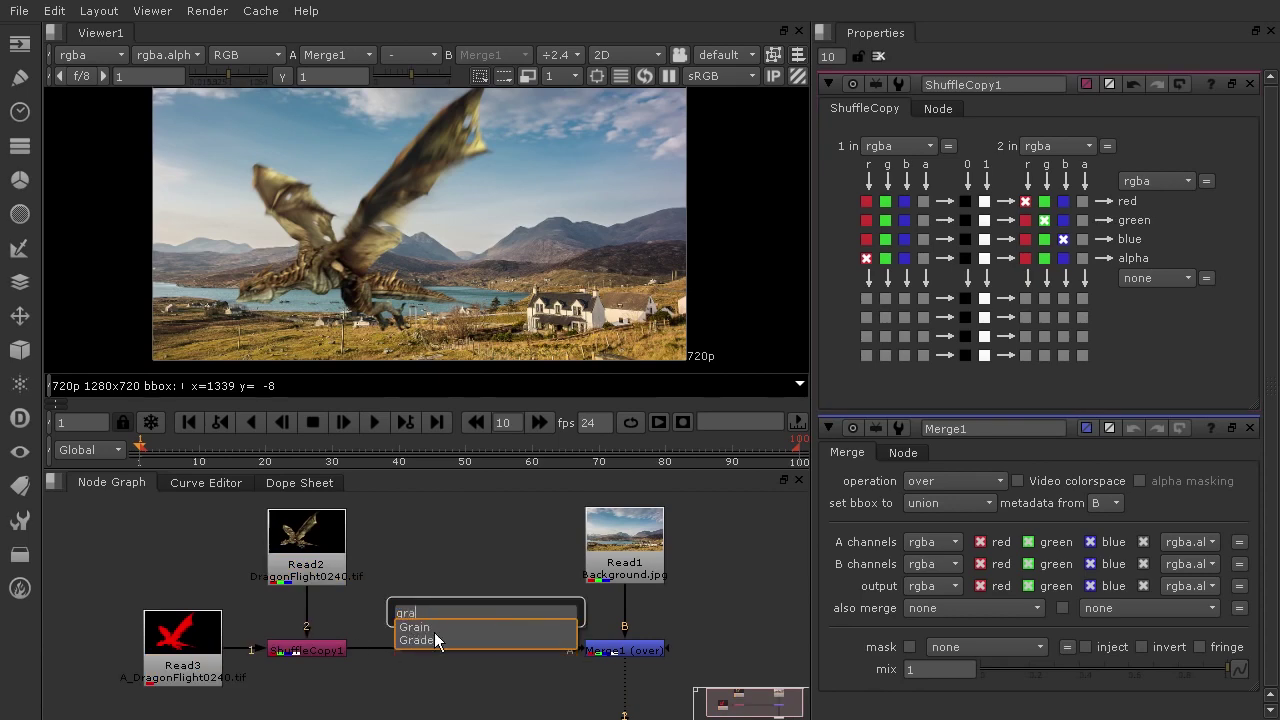
{"action": "left_click", "coordinate": [430, 639]}
{"action": "left_click", "coordinate": [491, 657]}
{"action": "left_click_drag", "start_coordinate": [491, 657], "coordinate": [465, 657]}
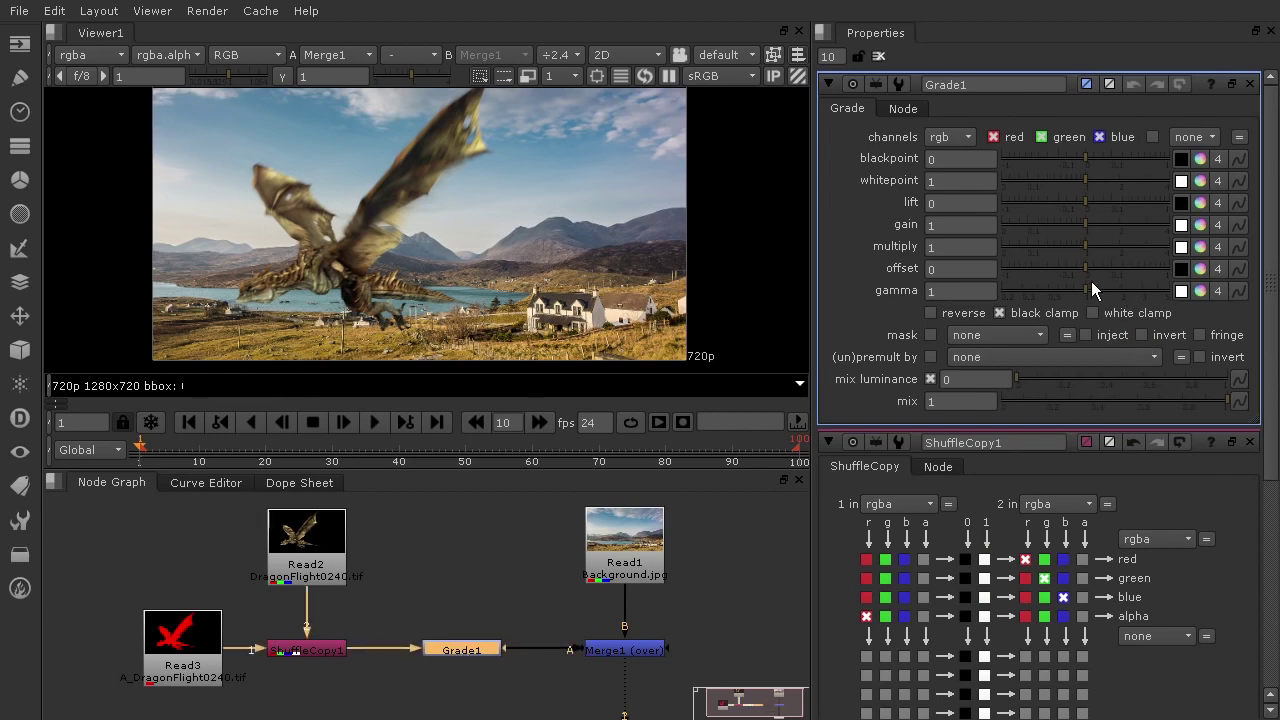
Step: Set Grade1's offset to 0.22 and compare the Grade1 output with the Merge1 output in the viewer
{"action": "left_click_drag", "start_coordinate": [1087, 269], "coordinate": [1125, 269]}
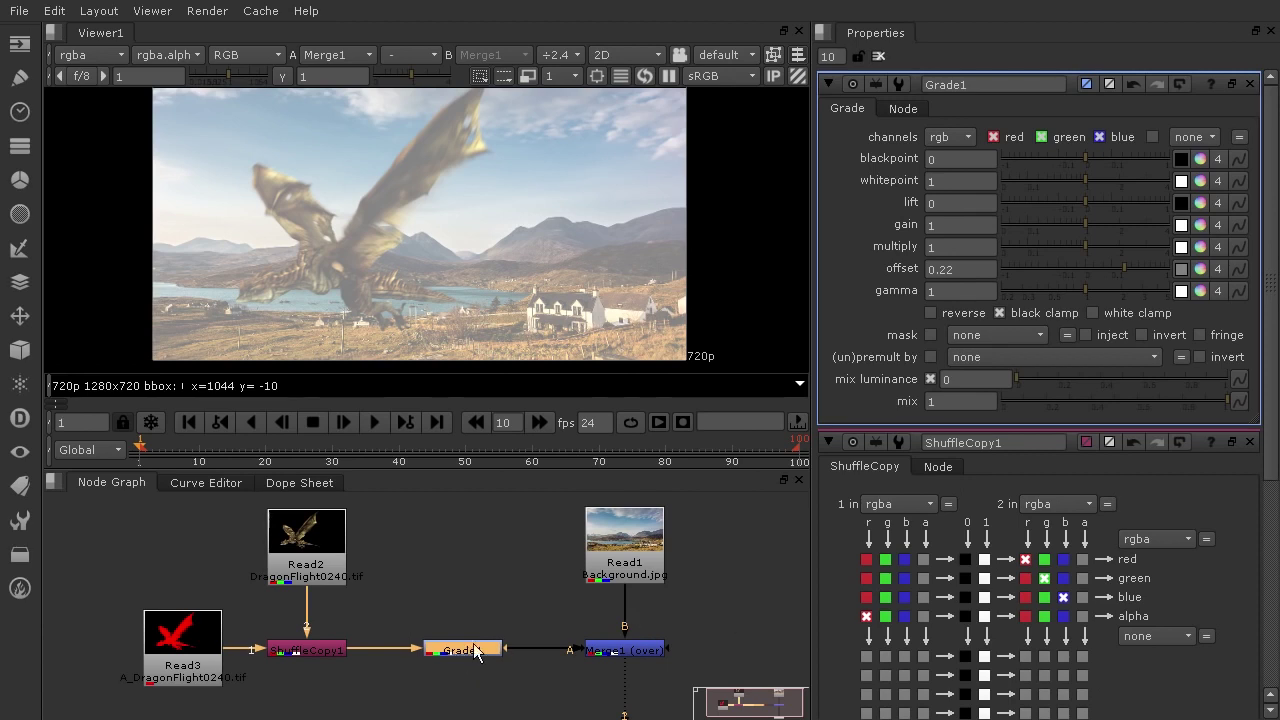
{"action": "key", "text": "1"}
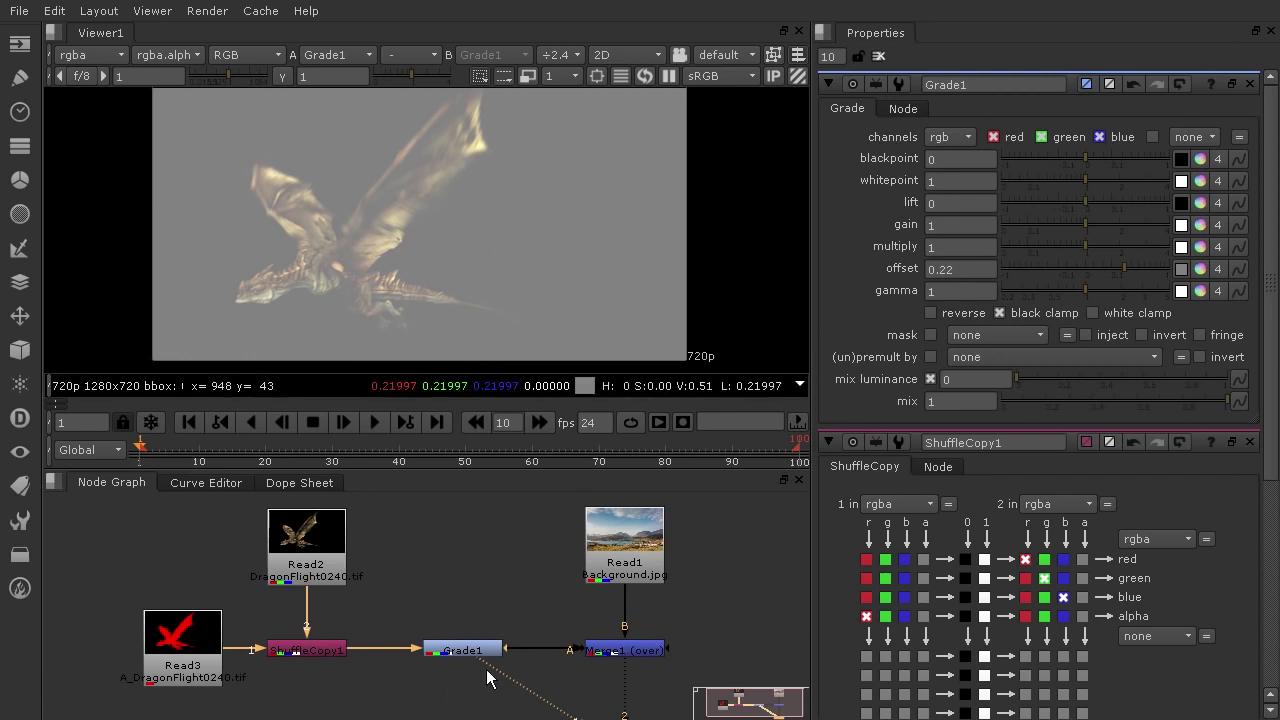
{"action": "key", "text": "1"}
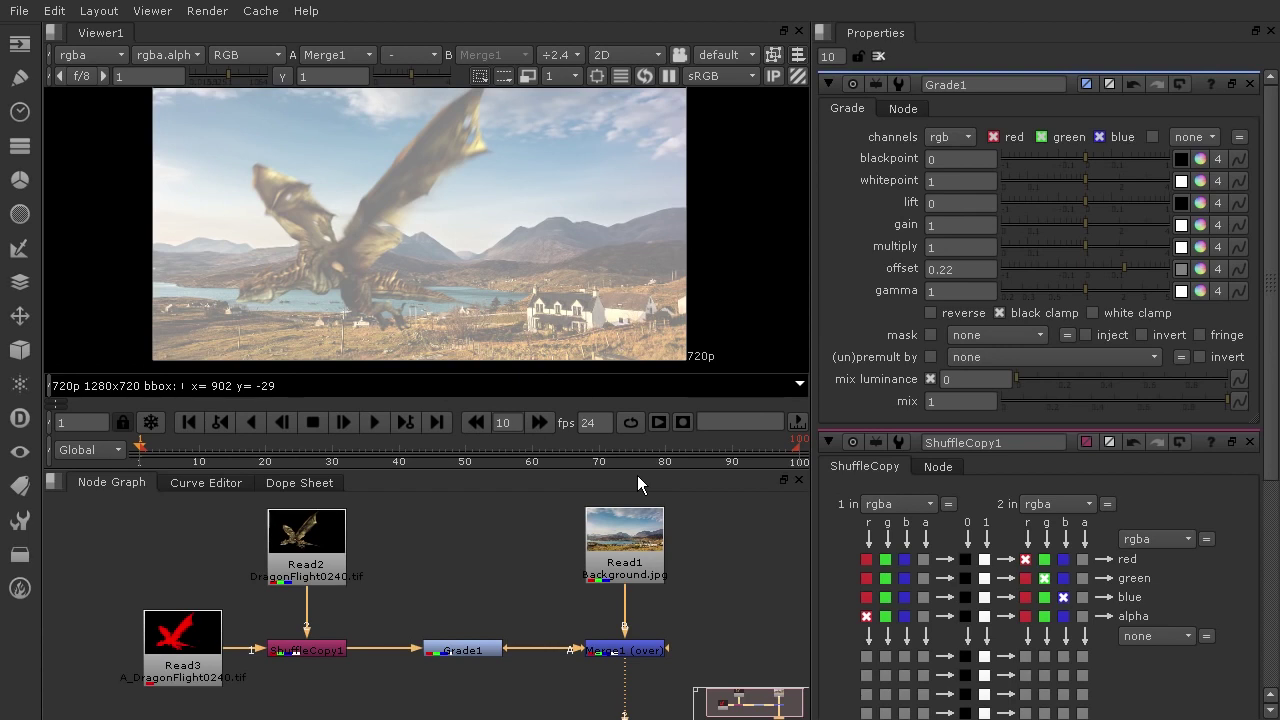
Step: Shift the dragon branch further from Grade1, insert an Unpremult node between ShuffleCopy1 and Grade1, and check the dragon's wing edges
{"action": "left_click_drag", "start_coordinate": [373, 496], "coordinate": [118, 710]}
{"action": "left_click_drag", "start_coordinate": [287, 643], "coordinate": [182, 637]}
{"action": "left_click", "coordinate": [347, 658]}
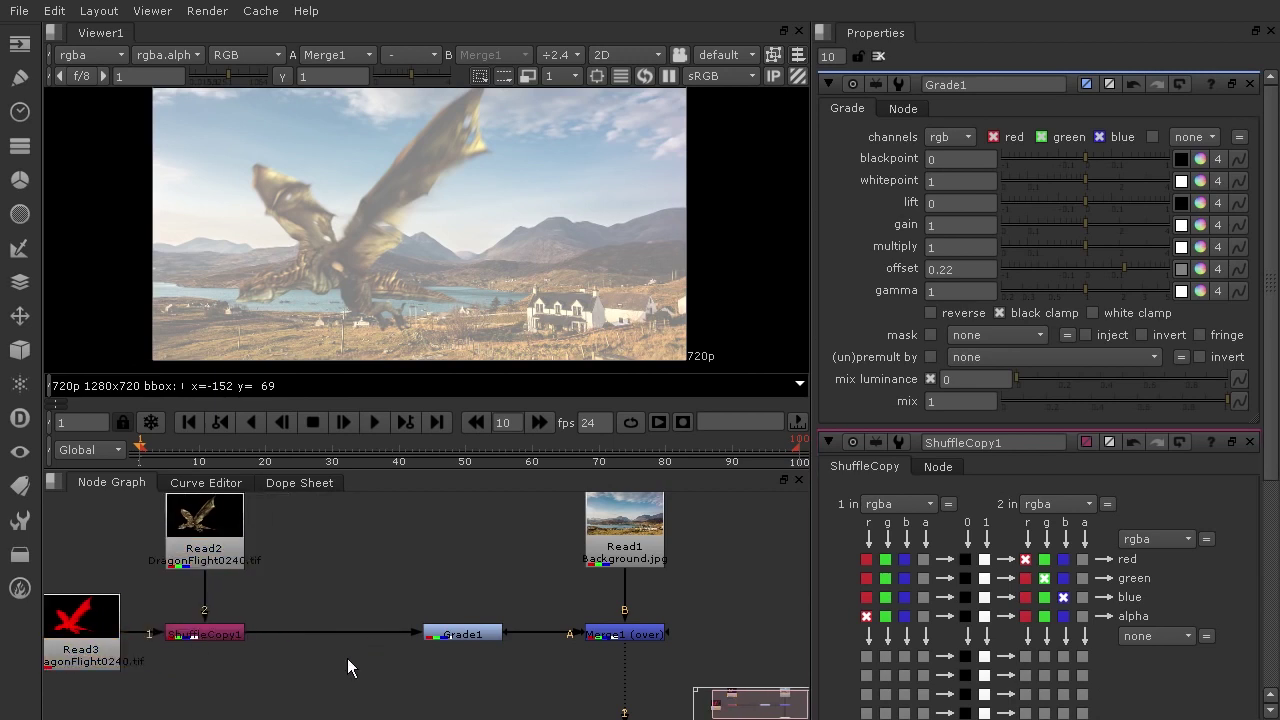
{"action": "key", "text": "Tab"}
{"action": "type", "text": "unpre"}
{"action": "left_click", "coordinate": [345, 672]}
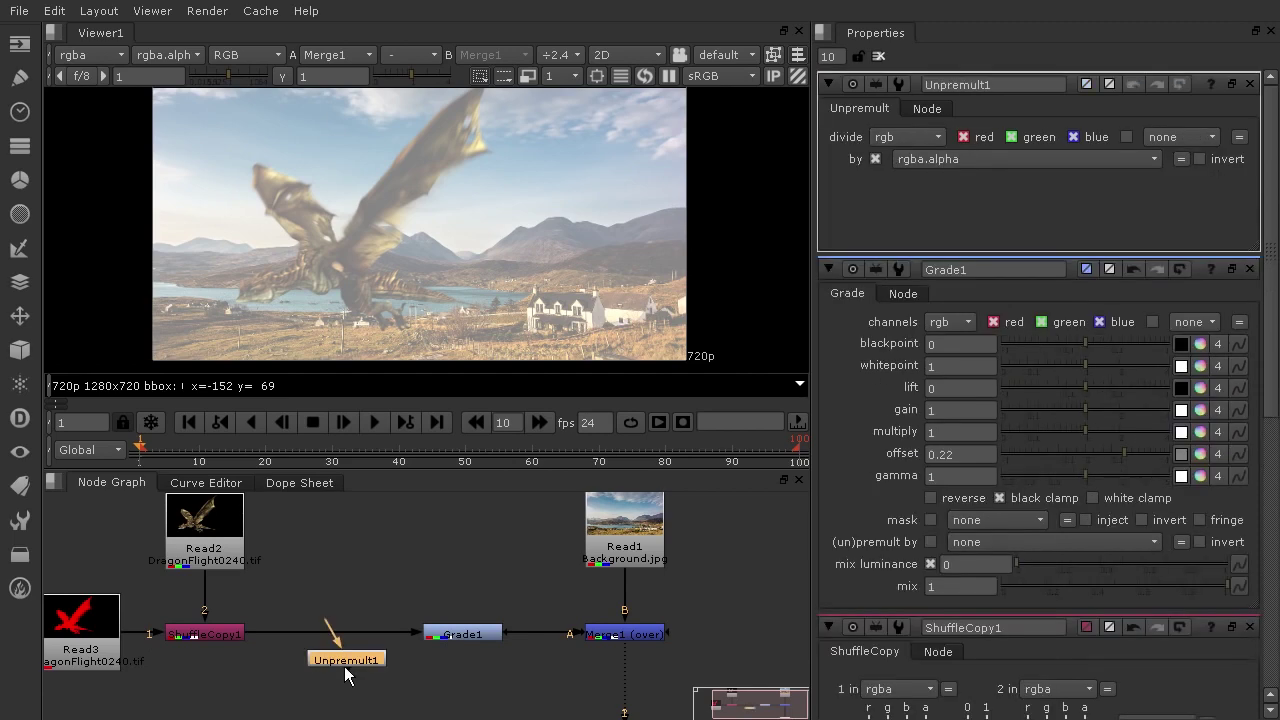
{"action": "left_click_drag", "start_coordinate": [345, 664], "coordinate": [338, 635]}
{"action": "scroll", "coordinate": [488, 148], "scroll_direction": "up", "scroll_amount": 5}
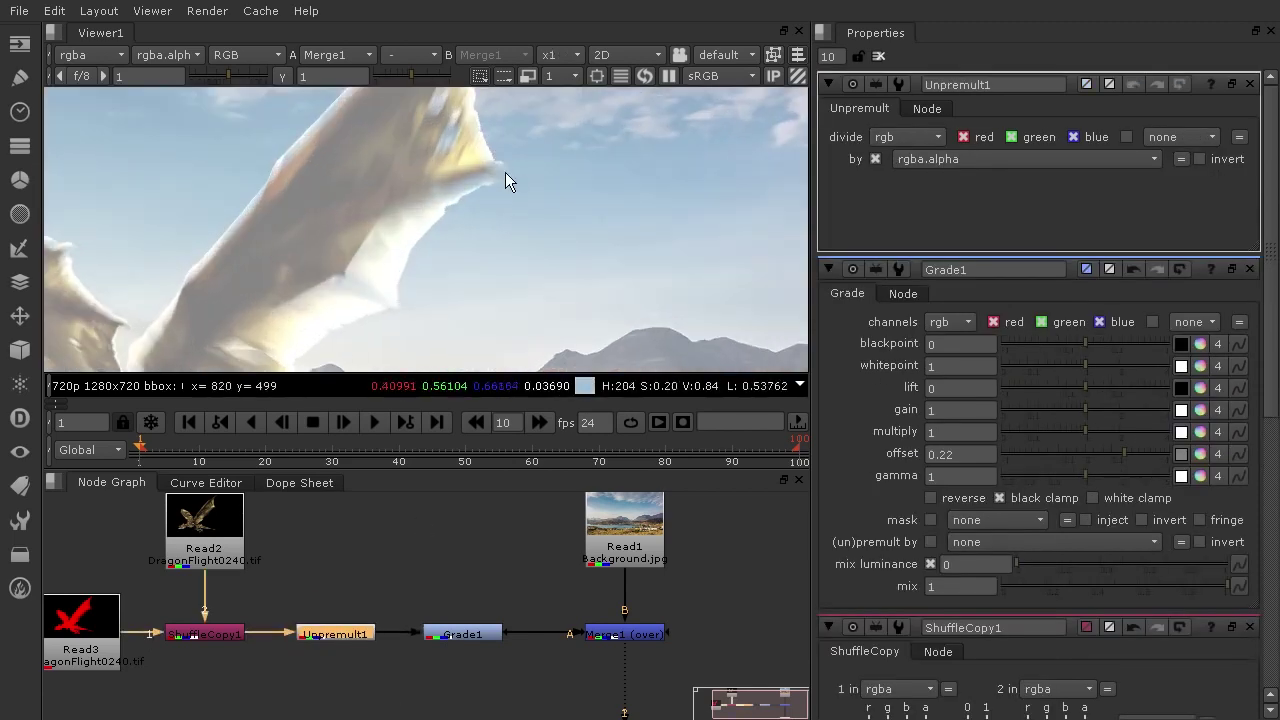
{"action": "scroll", "coordinate": [512, 198], "scroll_direction": "down", "scroll_amount": 6}
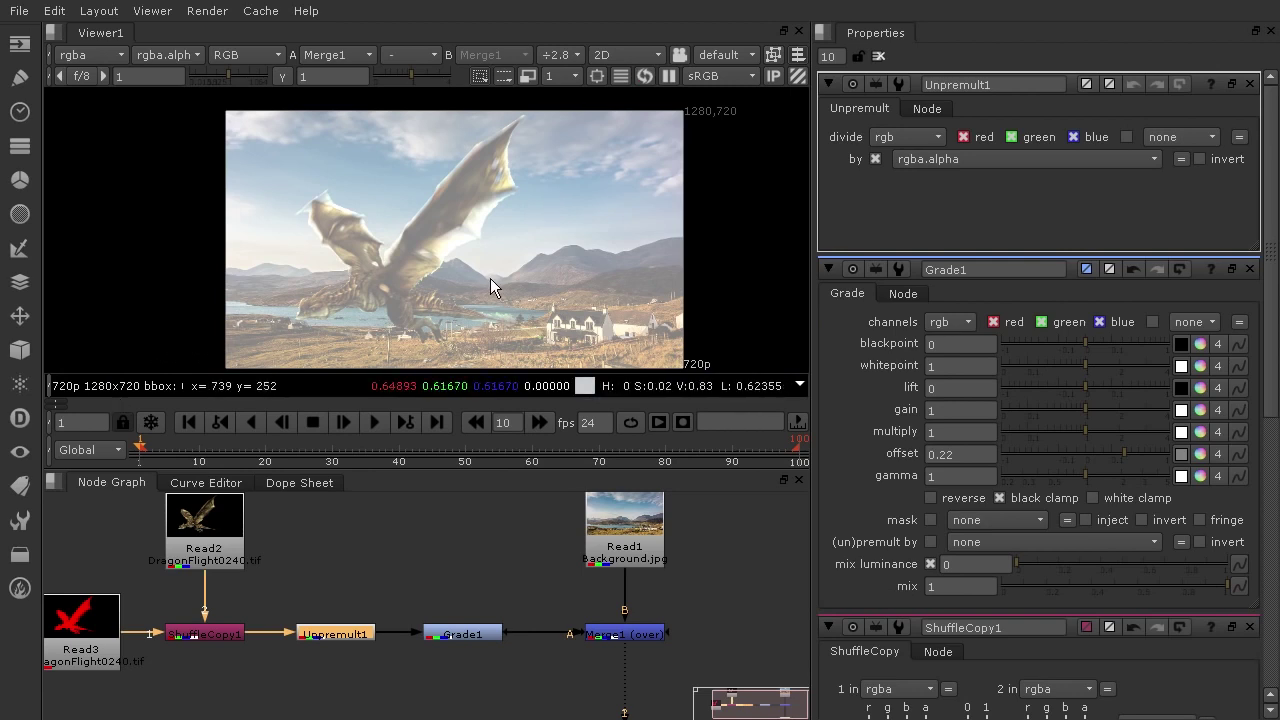
Step: Space out Unpremult1 and Grade1, insert a Premult node between Grade1 and Merge1, and check the dragon against the background
{"action": "left_click_drag", "start_coordinate": [462, 634], "coordinate": [446, 633]}
{"action": "left_click_drag", "start_coordinate": [342, 635], "coordinate": [321, 635]}
{"action": "left_click_drag", "start_coordinate": [440, 637], "coordinate": [419, 637]}
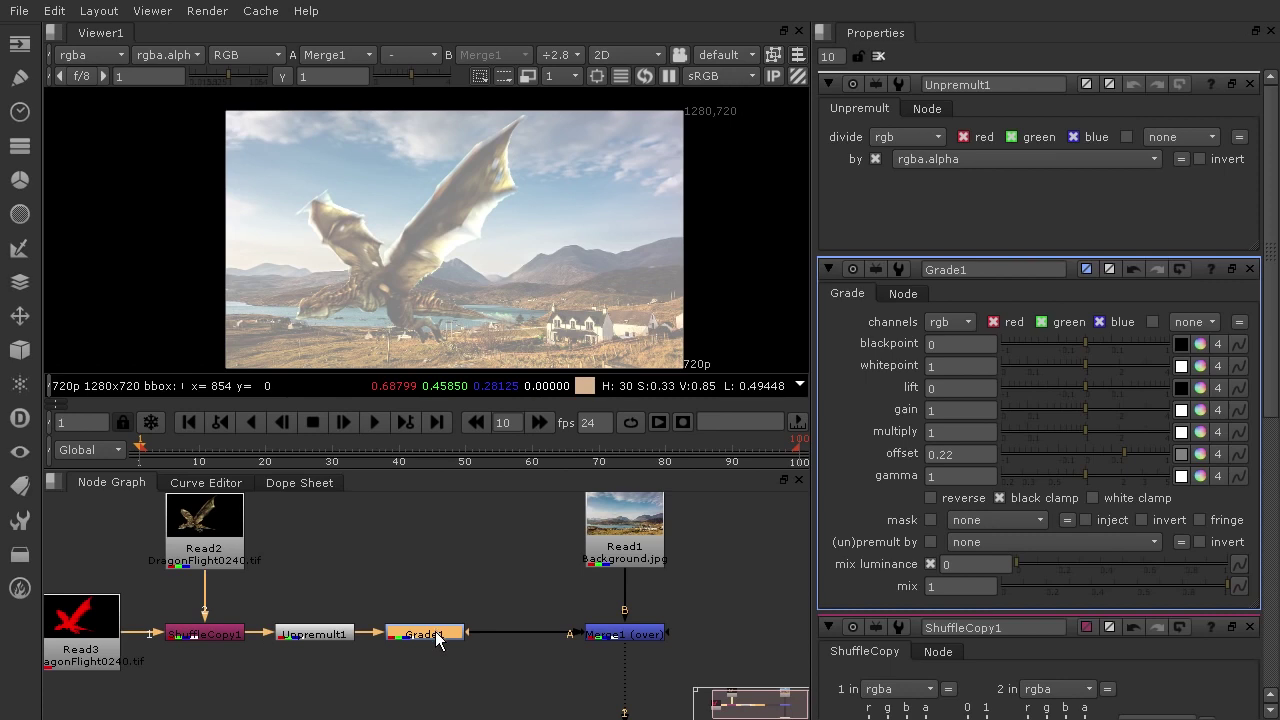
{"action": "left_click", "coordinate": [550, 689]}
{"action": "key", "text": "Tab"}
{"action": "type", "text": "p"}
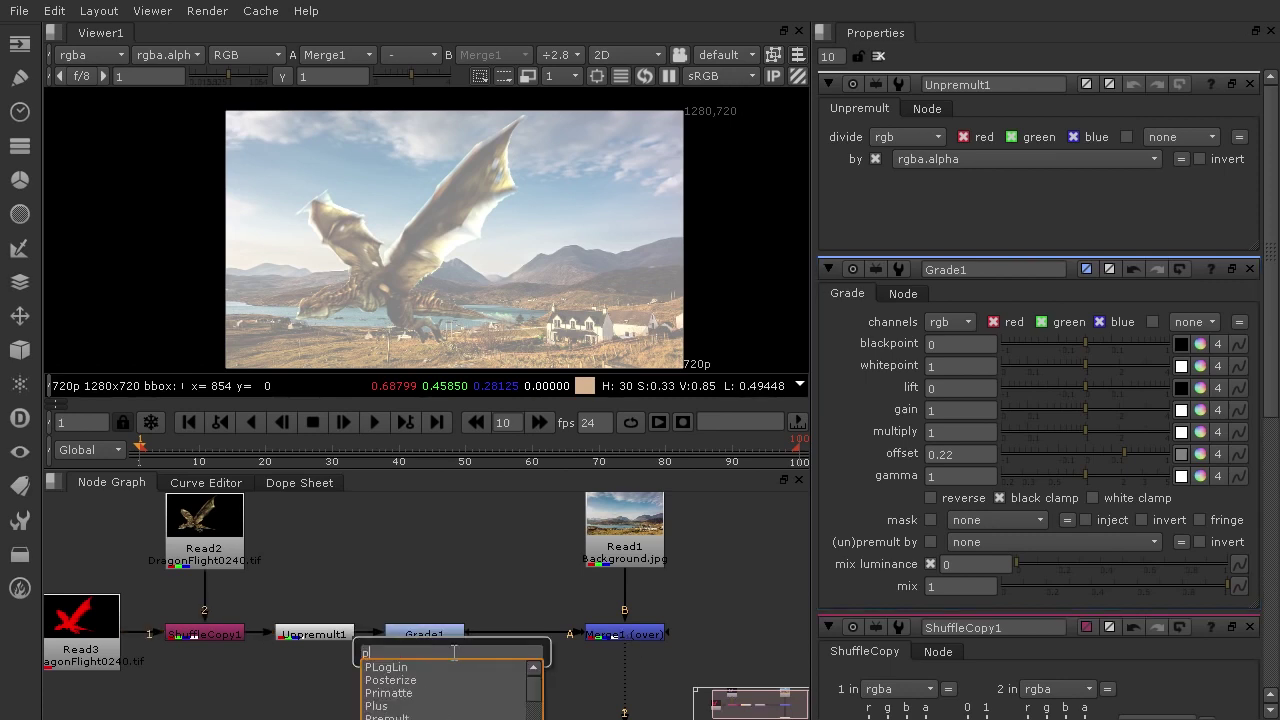
{"action": "type", "text": "remult"}
{"action": "key", "text": "Return"}
{"action": "left_click_drag", "start_coordinate": [540, 680], "coordinate": [510, 638]}
{"action": "scroll", "coordinate": [551, 231], "scroll_direction": "up", "scroll_amount": 2}
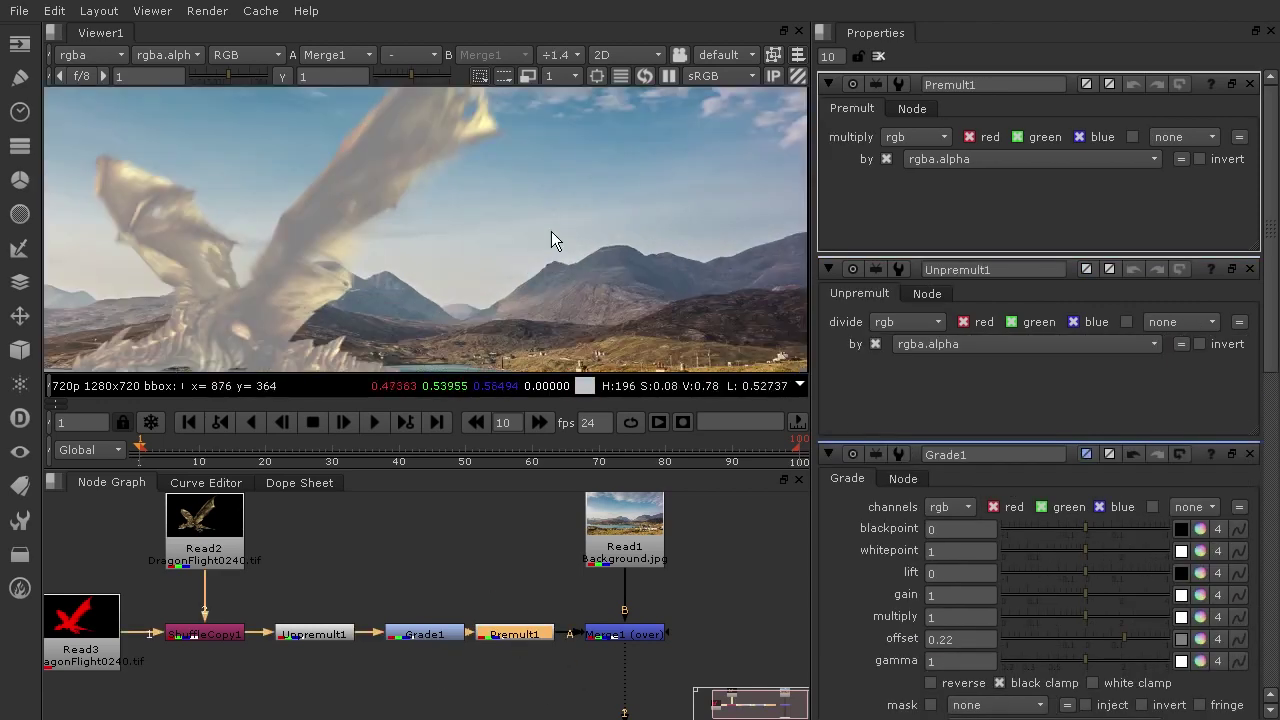
{"action": "middle_click_drag", "start_coordinate": [536, 332], "coordinate": [640, 205]}
Step: Lower Grade1's offset to 0.005
{"action": "left_click", "coordinate": [427, 643]}
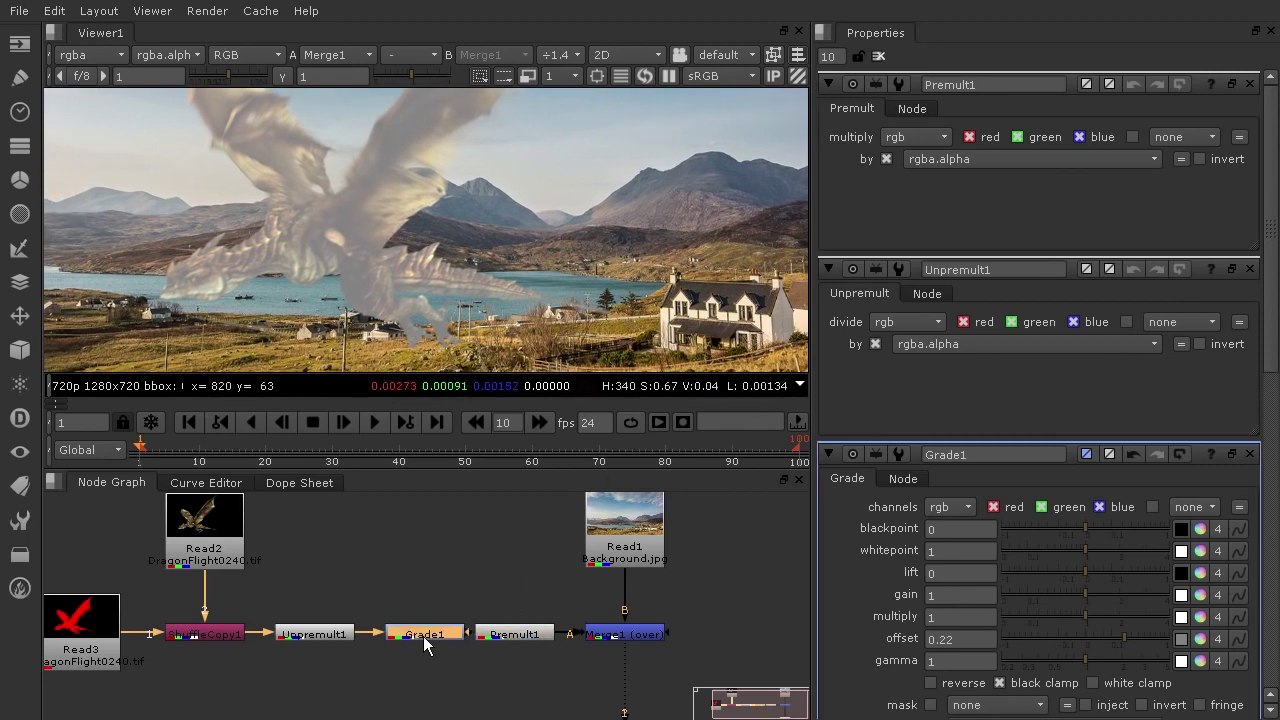
{"action": "mouse_move", "coordinate": [1106, 639]}
{"action": "left_mouse_down"}
{"action": "mouse_move", "coordinate": [1074, 632]}
{"action": "mouse_move", "coordinate": [1148, 642]}
{"action": "mouse_move", "coordinate": [1070, 629]}
{"action": "mouse_move", "coordinate": [1089, 631]}
{"action": "left_mouse_up"}
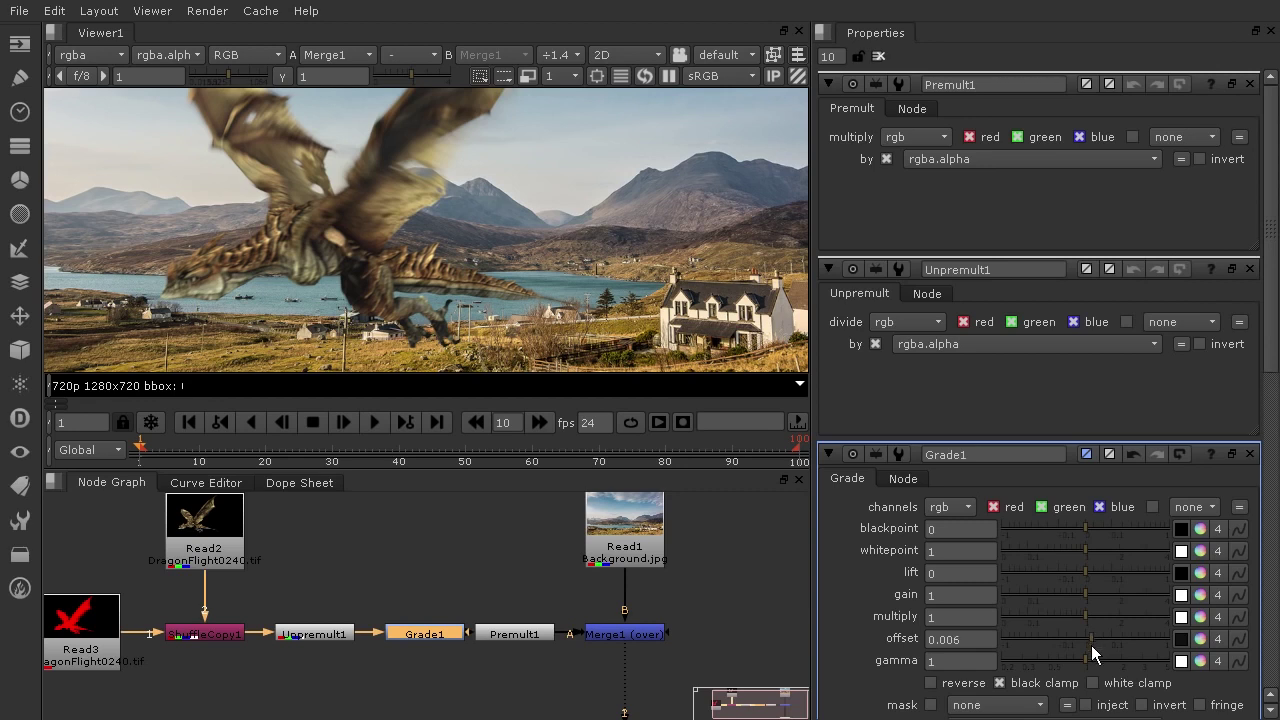
{"action": "mouse_move", "coordinate": [1092, 647]}
{"action": "left_mouse_down"}
{"action": "mouse_move", "coordinate": [1104, 647]}
{"action": "mouse_move", "coordinate": [1091, 645]}
{"action": "left_mouse_up"}
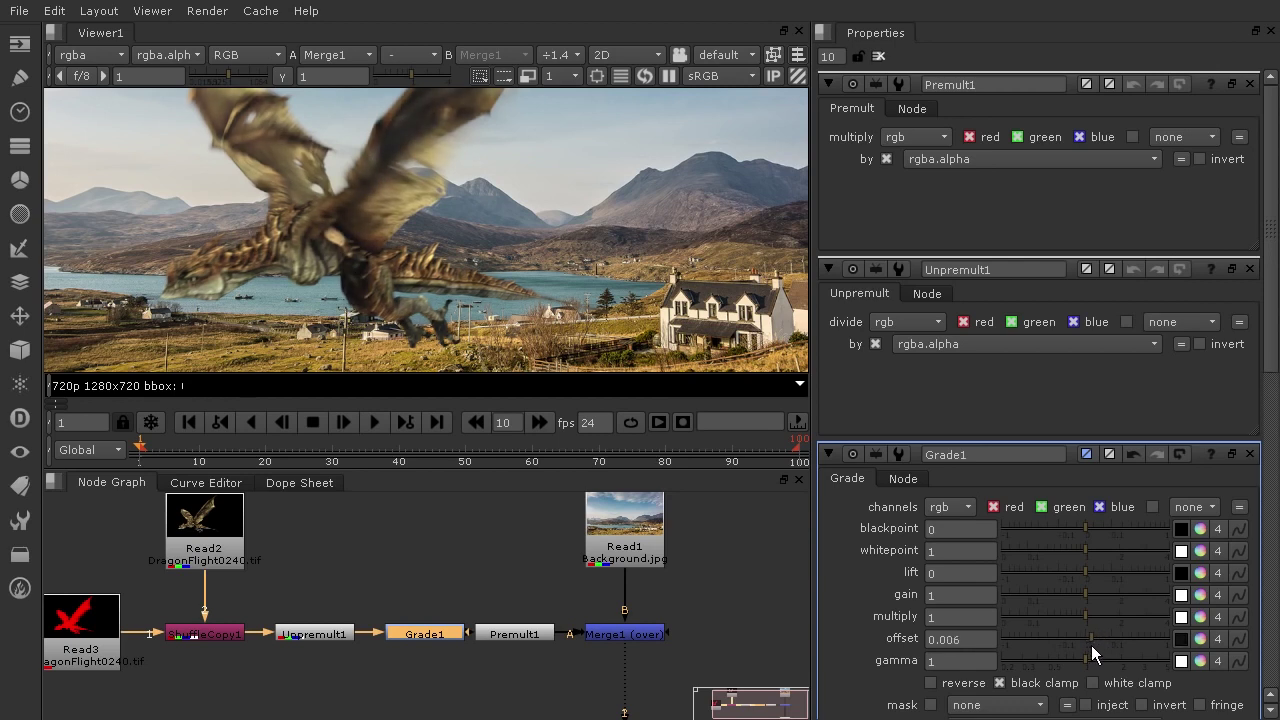
Step: Disable the Premult1 and Unpremult1 nodes and set Grade1's offset to 0.01
{"action": "left_click", "coordinate": [511, 638]}
{"action": "key", "text": "d"}
{"action": "left_click", "coordinate": [327, 629]}
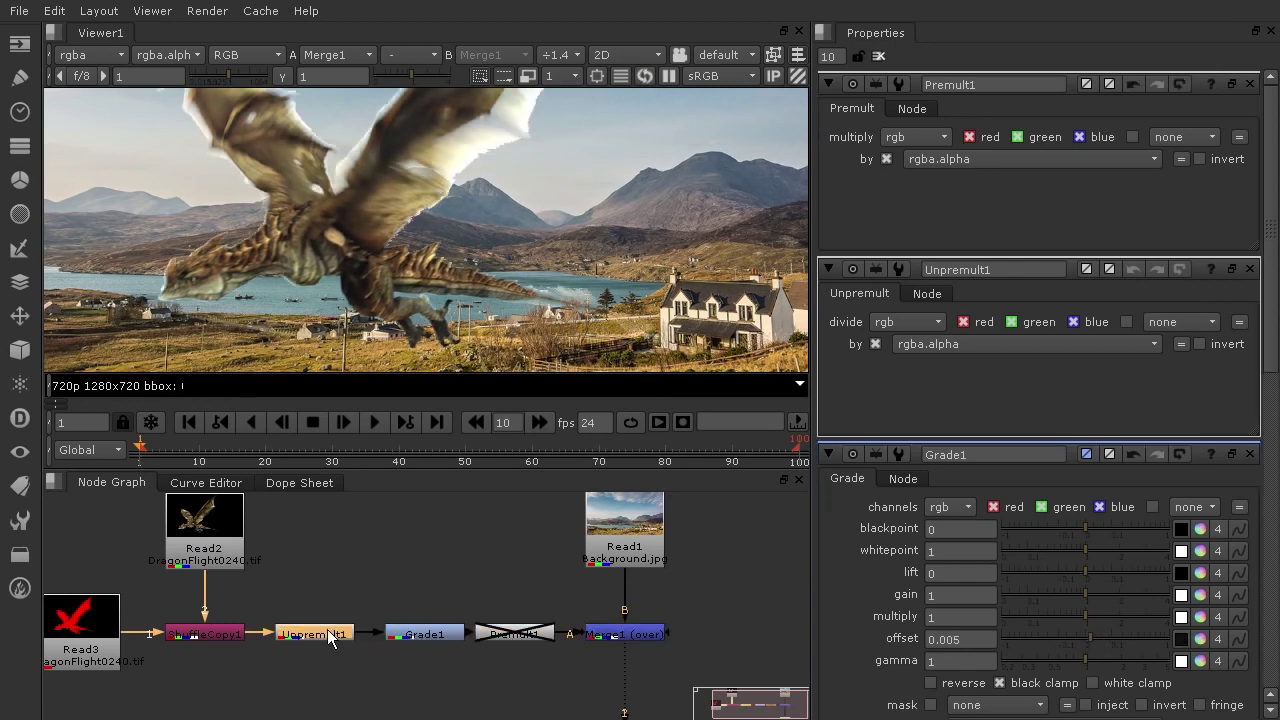
{"action": "key", "text": "d"}
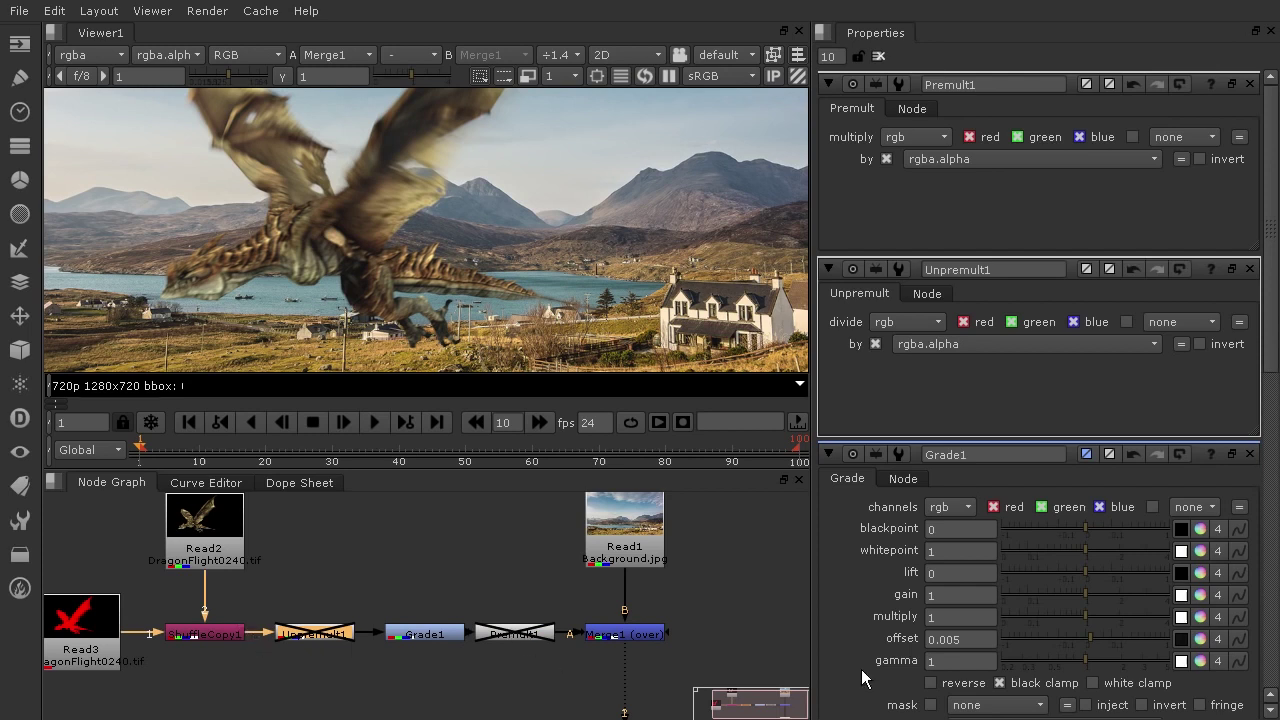
{"action": "mouse_move", "coordinate": [1089, 640]}
{"action": "left_mouse_down"}
{"action": "mouse_move", "coordinate": [1152, 646]}
{"action": "mouse_move", "coordinate": [1093, 646]}
{"action": "left_mouse_up"}
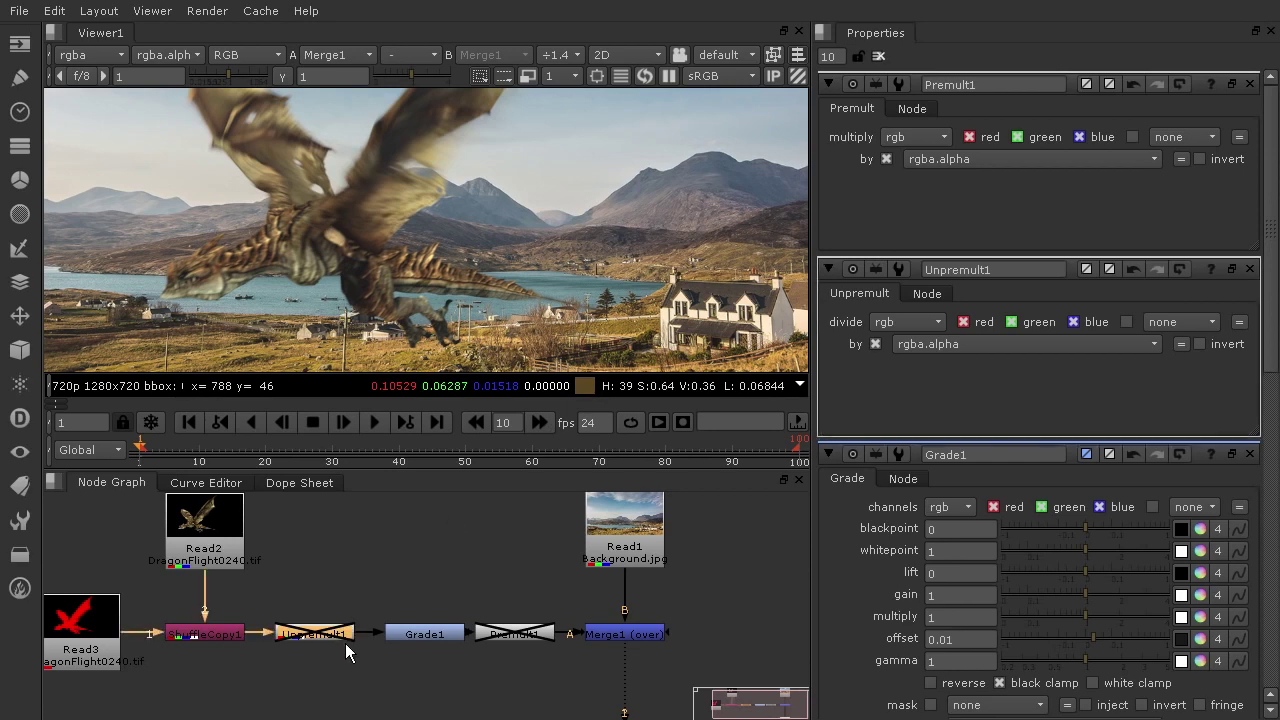
Step: Set Grade1's offset to 0.035, blackpoint to -0.07, whitepoint to 1.2, lift to -0.01 and gain to 1.6
{"action": "left_click_drag", "start_coordinate": [1093, 638], "coordinate": [1145, 638]}
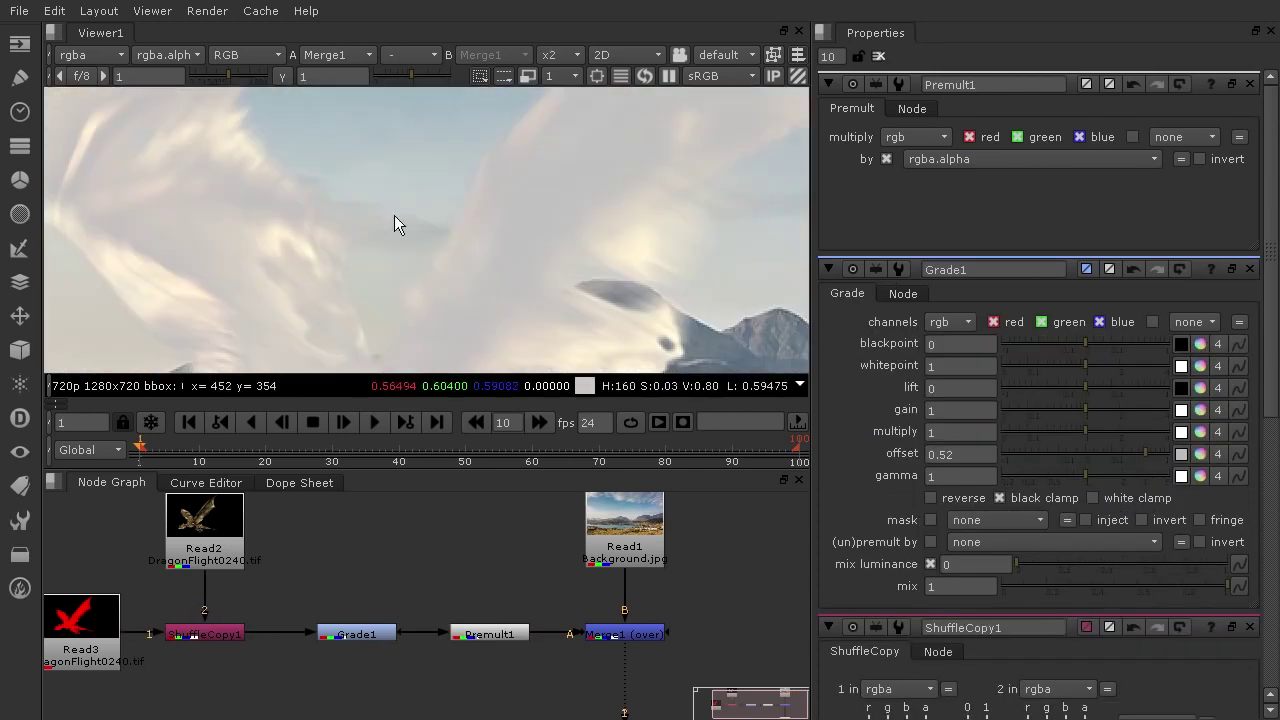
{"action": "left_click_drag", "start_coordinate": [1145, 453], "coordinate": [1101, 460]}
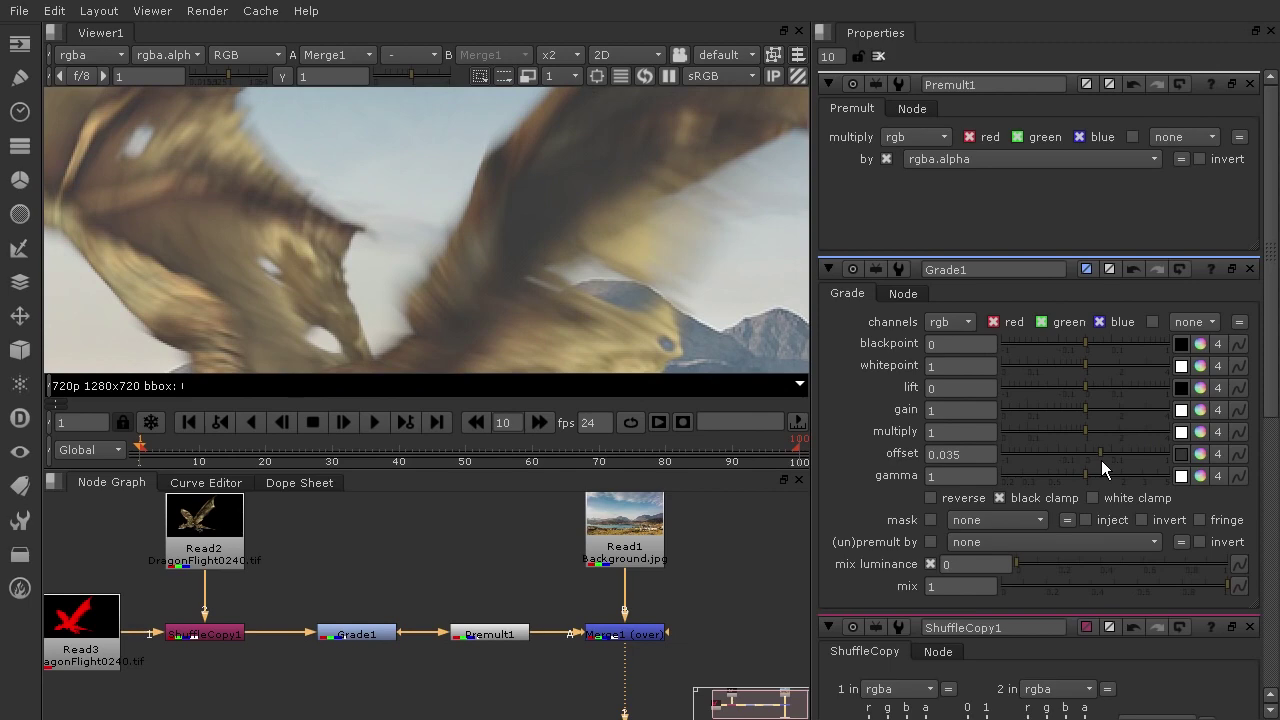
{"action": "left_click_drag", "start_coordinate": [1108, 390], "coordinate": [1077, 385]}
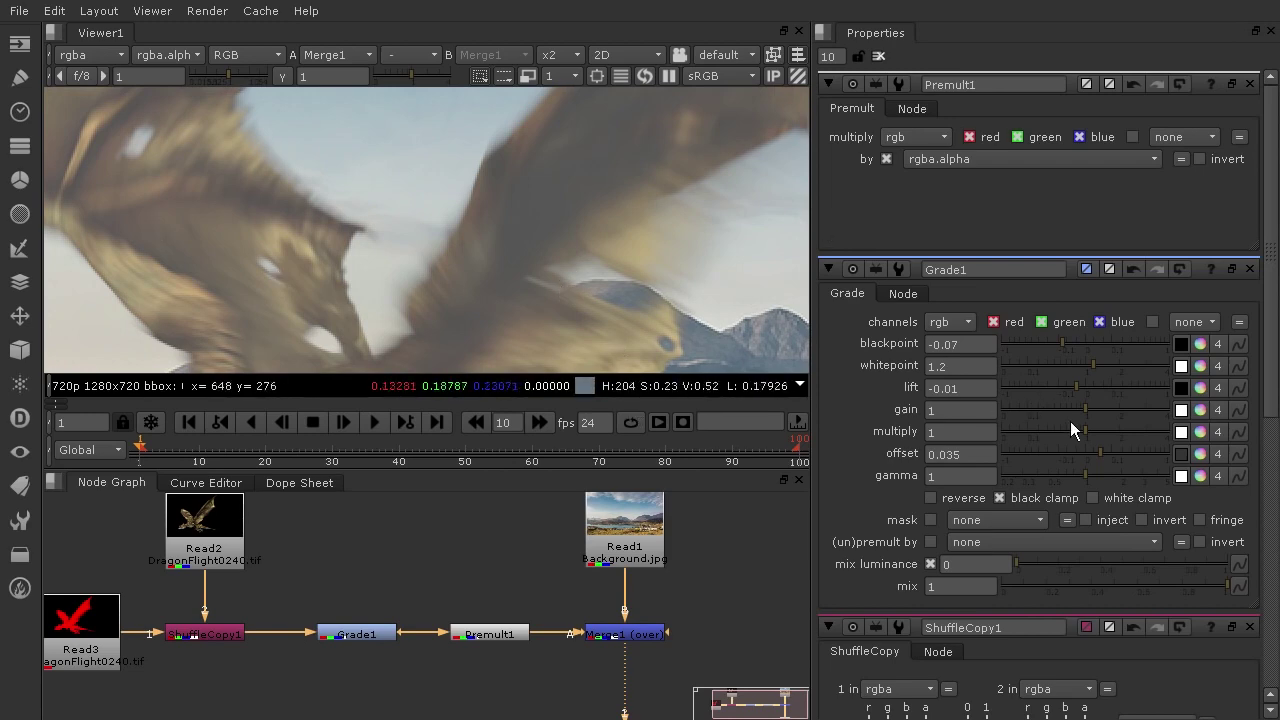
{"action": "left_click_drag", "start_coordinate": [1087, 412], "coordinate": [1107, 411]}
Step: Examine the graded dragon's solid body edges over the lake and its motion-blurred wing edges up close
{"action": "key", "text": "minus"}
{"action": "middle_click_drag", "start_coordinate": [660, 261], "coordinate": [563, 215]}
{"action": "middle_click_drag", "start_coordinate": [272, 211], "coordinate": [520, 277]}
{"action": "middle_click_drag", "start_coordinate": [713, 302], "coordinate": [575, 270]}
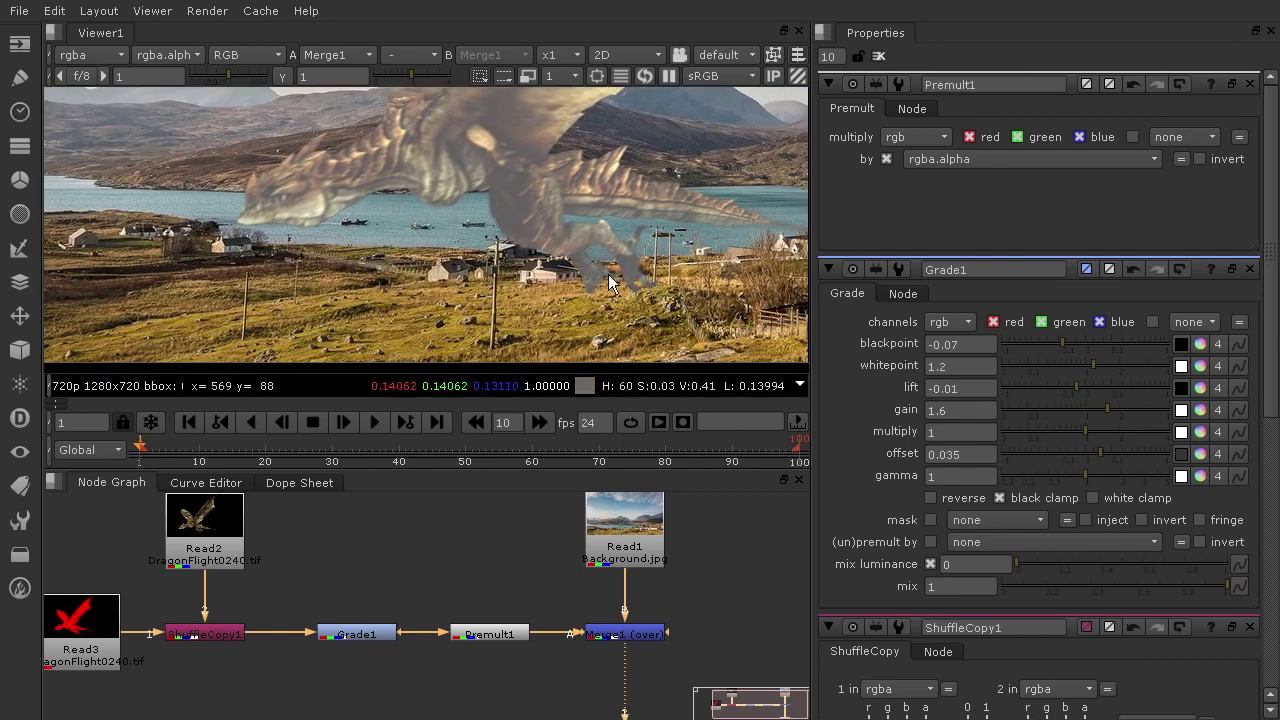
{"action": "key", "text": "equal"}
{"action": "key", "text": "equal"}
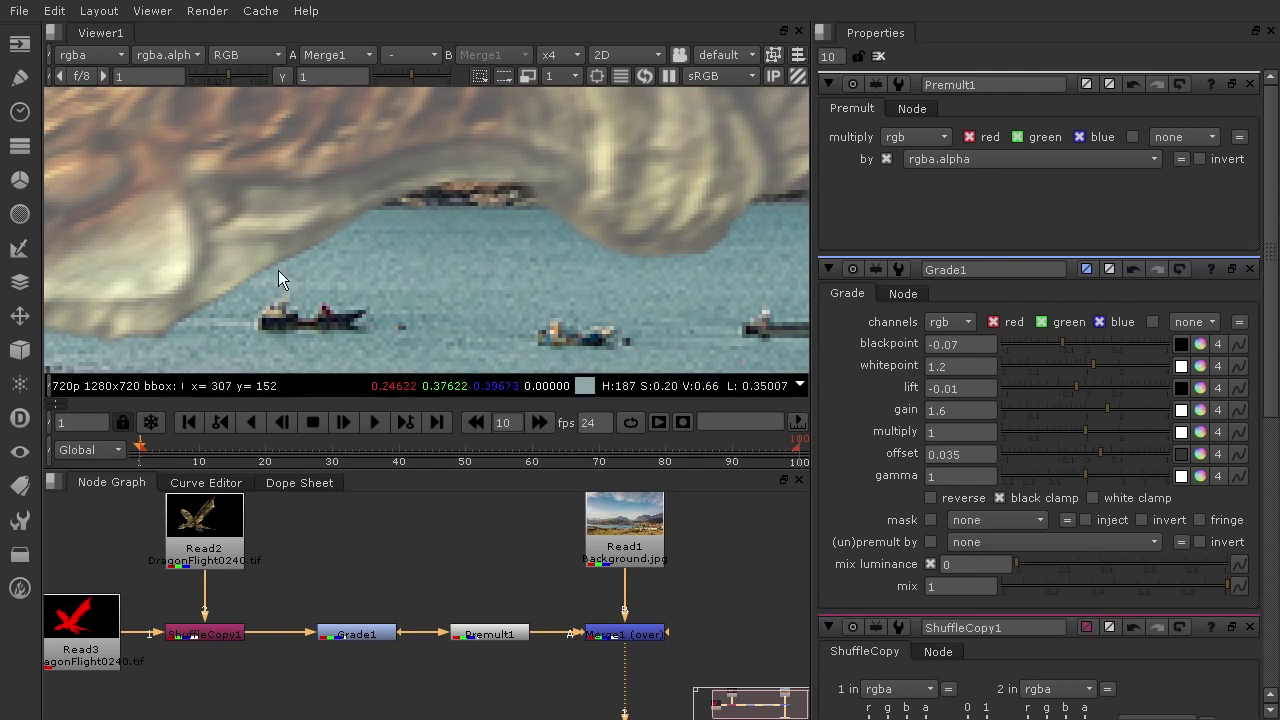
{"action": "middle_click_drag", "start_coordinate": [330, 228], "coordinate": [502, 151]}
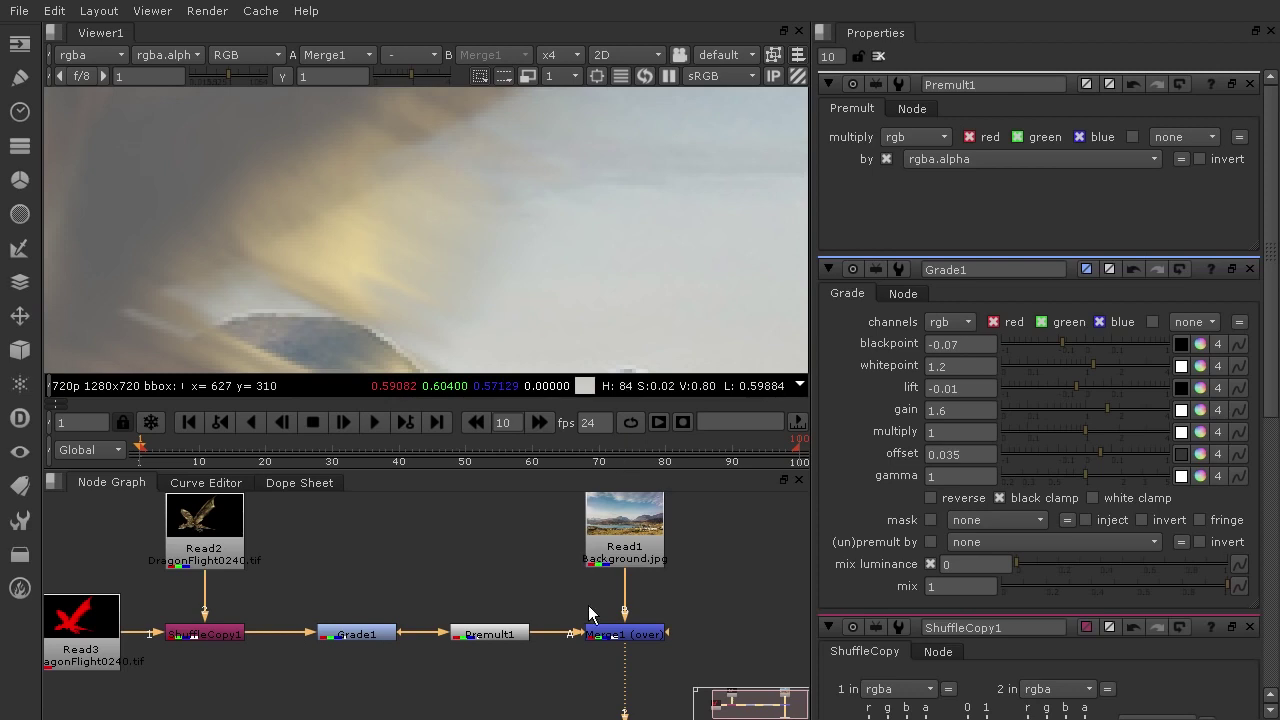
Step: Reposition Grade1 and Premult1 along the dragon branch, leaving space between ShuffleCopy1 and Grade1
{"action": "left_click", "coordinate": [385, 637]}
{"action": "left_click_drag", "start_coordinate": [388, 641], "coordinate": [404, 633]}
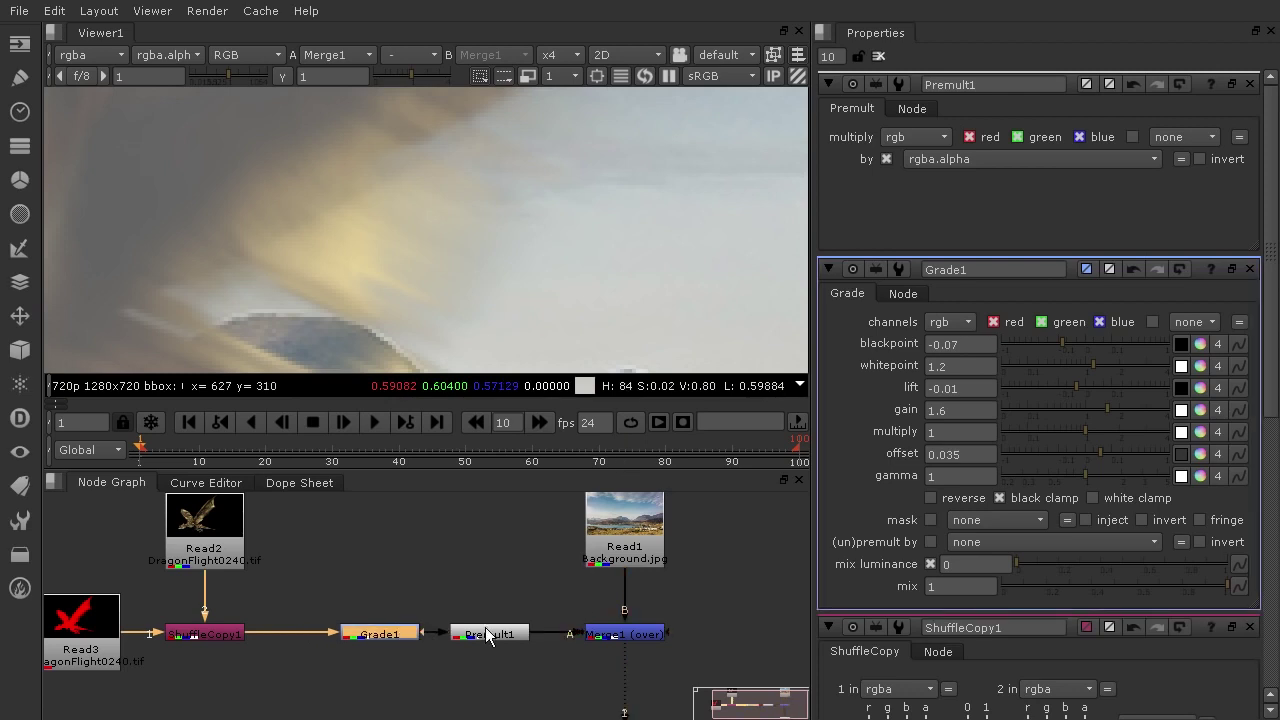
{"action": "left_click_drag", "start_coordinate": [490, 636], "coordinate": [514, 636]}
{"action": "left_click", "coordinate": [404, 634]}
{"action": "left_click_drag", "start_coordinate": [404, 634], "coordinate": [413, 634]}
{"action": "left_click_drag", "start_coordinate": [514, 634], "coordinate": [501, 634]}
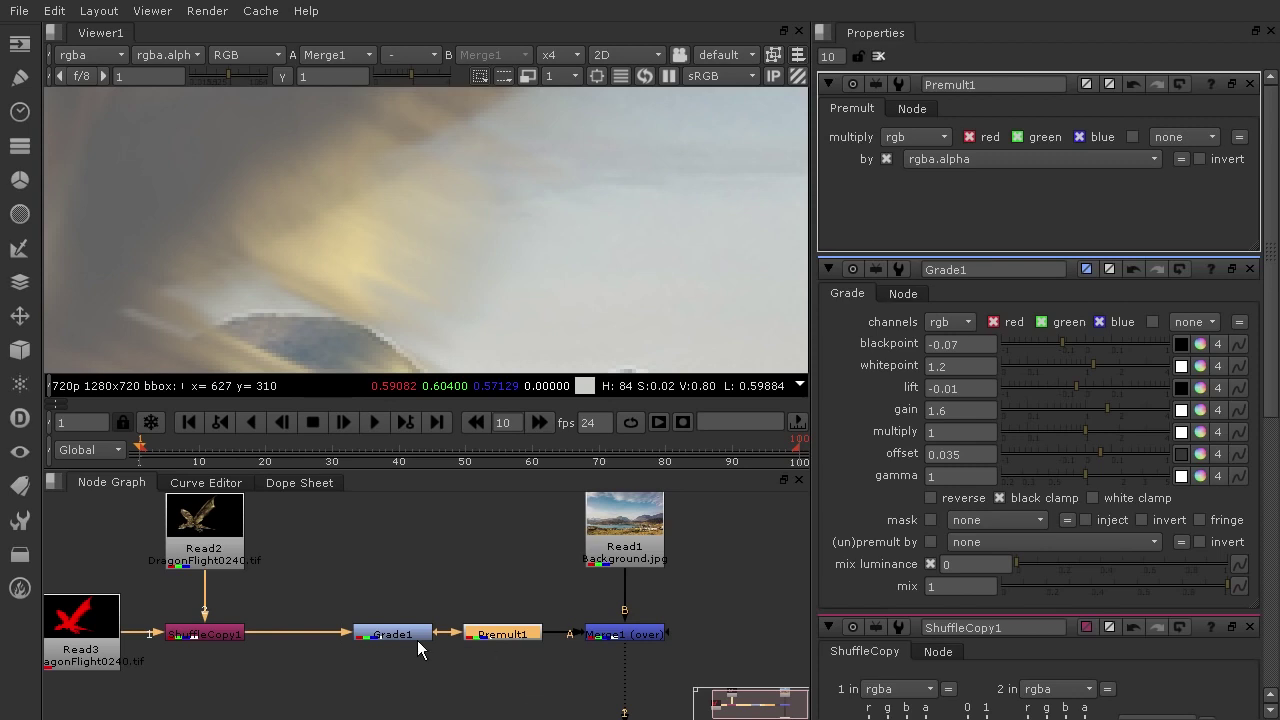
{"action": "left_click_drag", "start_coordinate": [403, 636], "coordinate": [371, 636]}
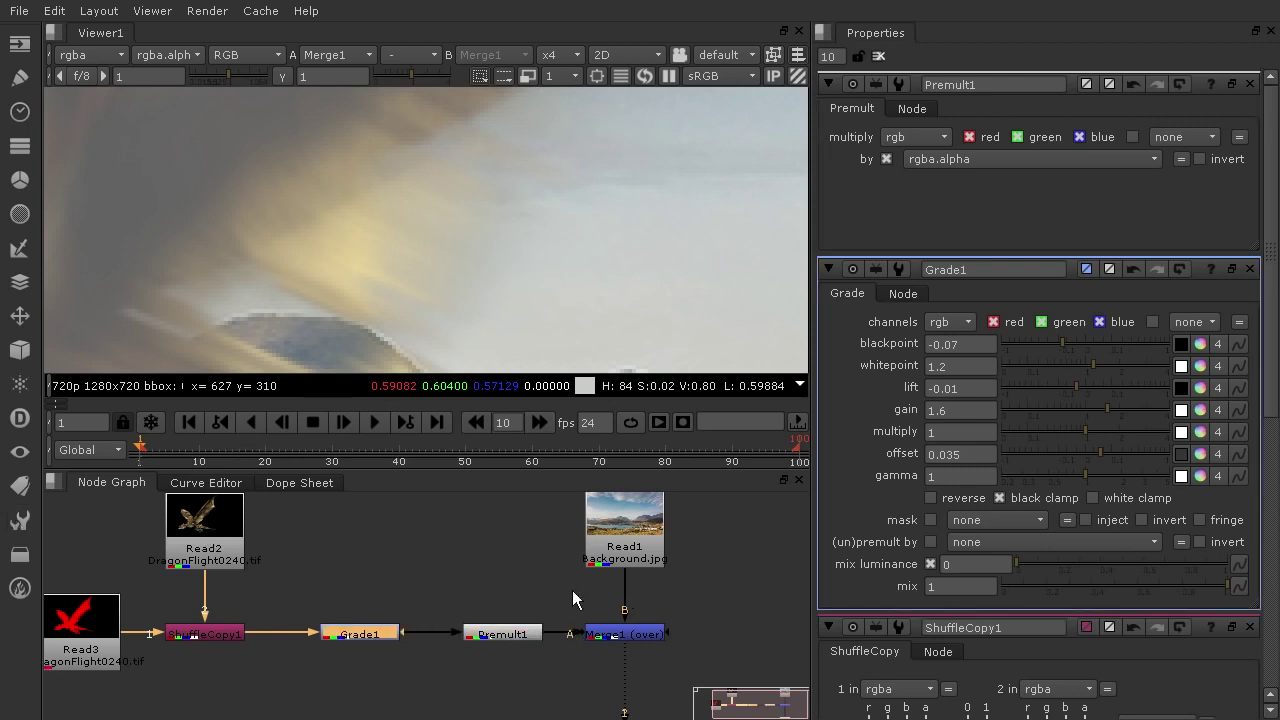
{"action": "left_click_drag", "start_coordinate": [502, 635], "coordinate": [514, 636]}
{"action": "left_click_drag", "start_coordinate": [347, 642], "coordinate": [360, 642]}
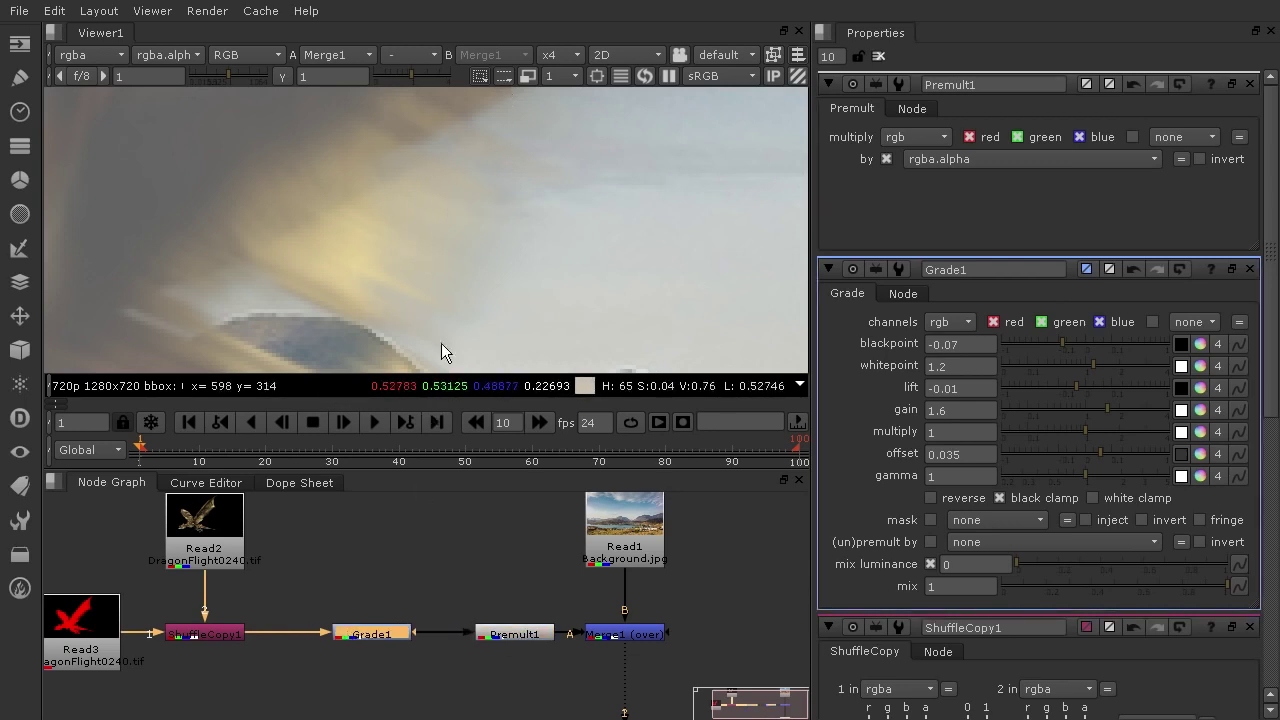
{"action": "left_click_drag", "start_coordinate": [383, 640], "coordinate": [398, 645]}
Step: Insert an Unpremult node between ShuffleCopy1 and Grade1 and space the nodes evenly
{"action": "left_click", "coordinate": [403, 578]}
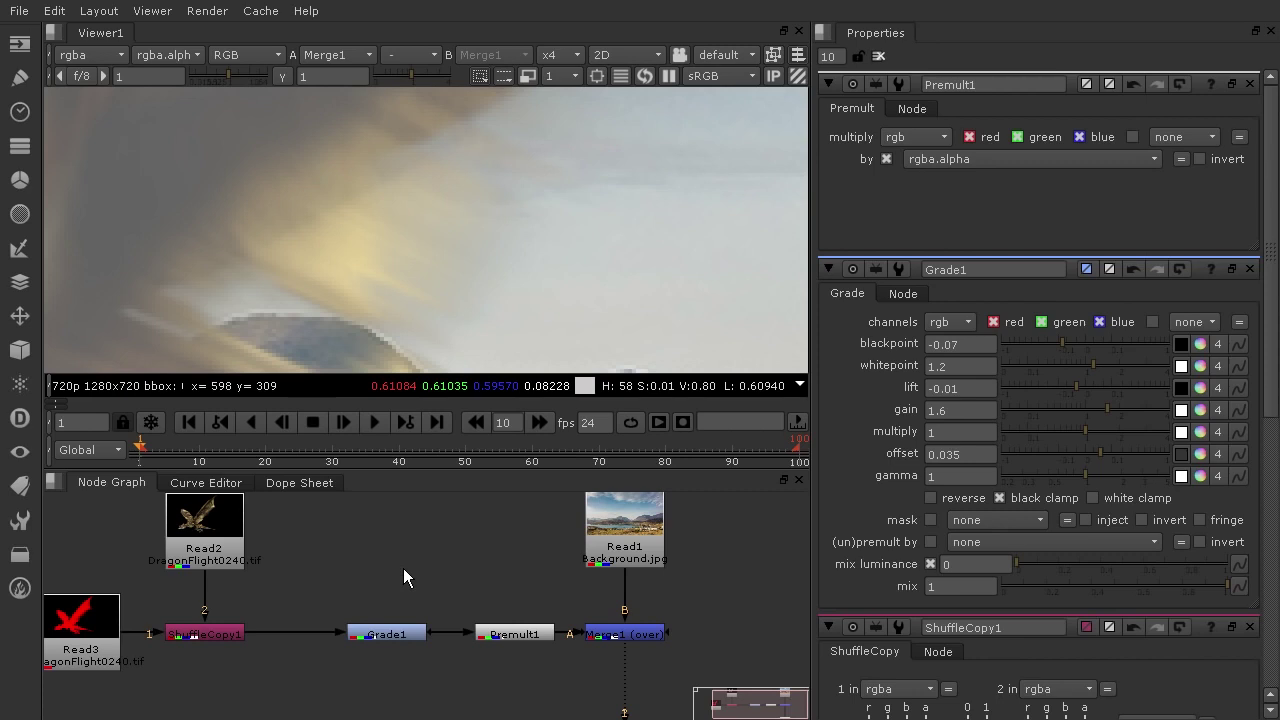
{"action": "key", "text": "Tab"}
{"action": "type", "text": "un"}
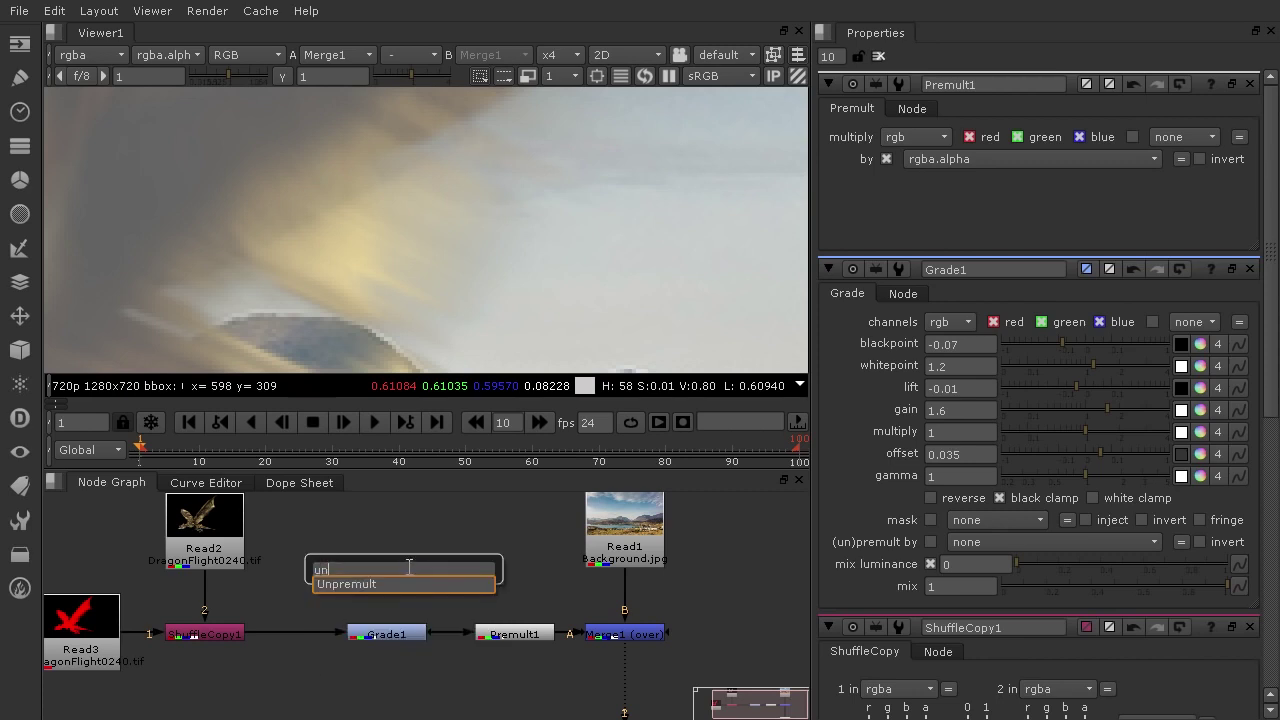
{"action": "key", "text": "Return"}
{"action": "left_click_drag", "start_coordinate": [403, 568], "coordinate": [304, 637]}
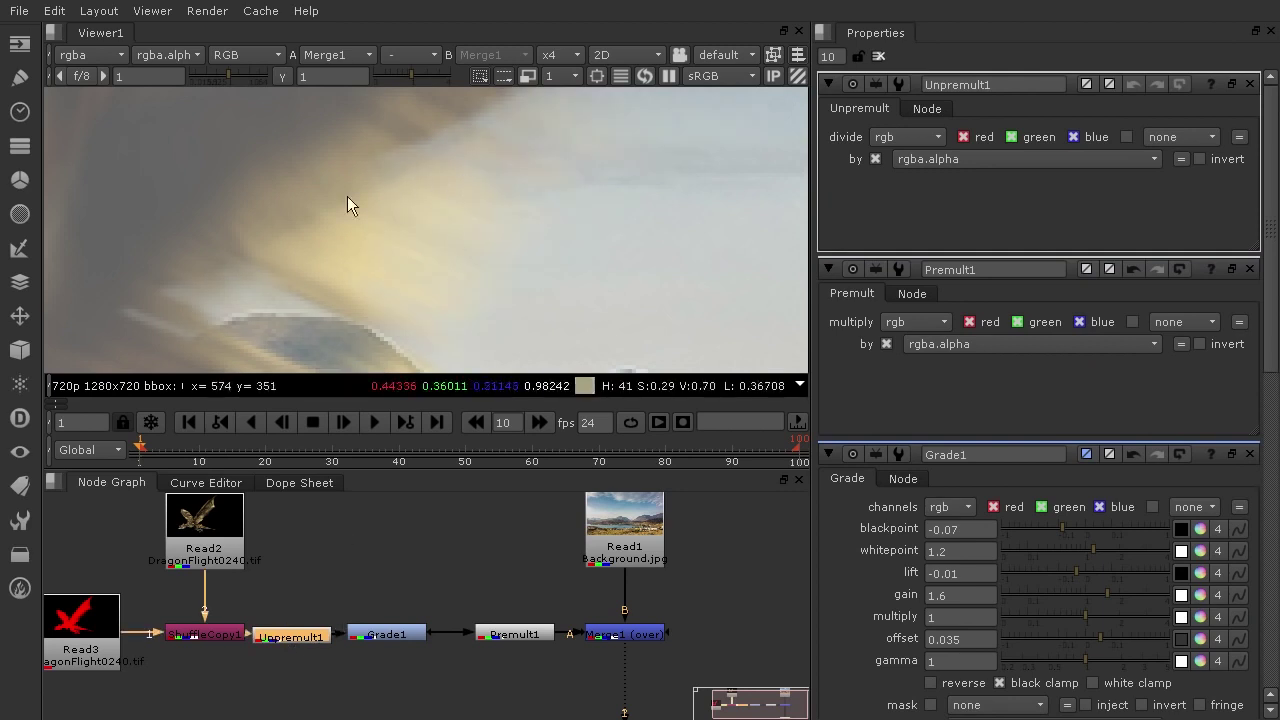
{"action": "left_click_drag", "start_coordinate": [300, 641], "coordinate": [383, 640]}
{"action": "left_click", "coordinate": [308, 634]}
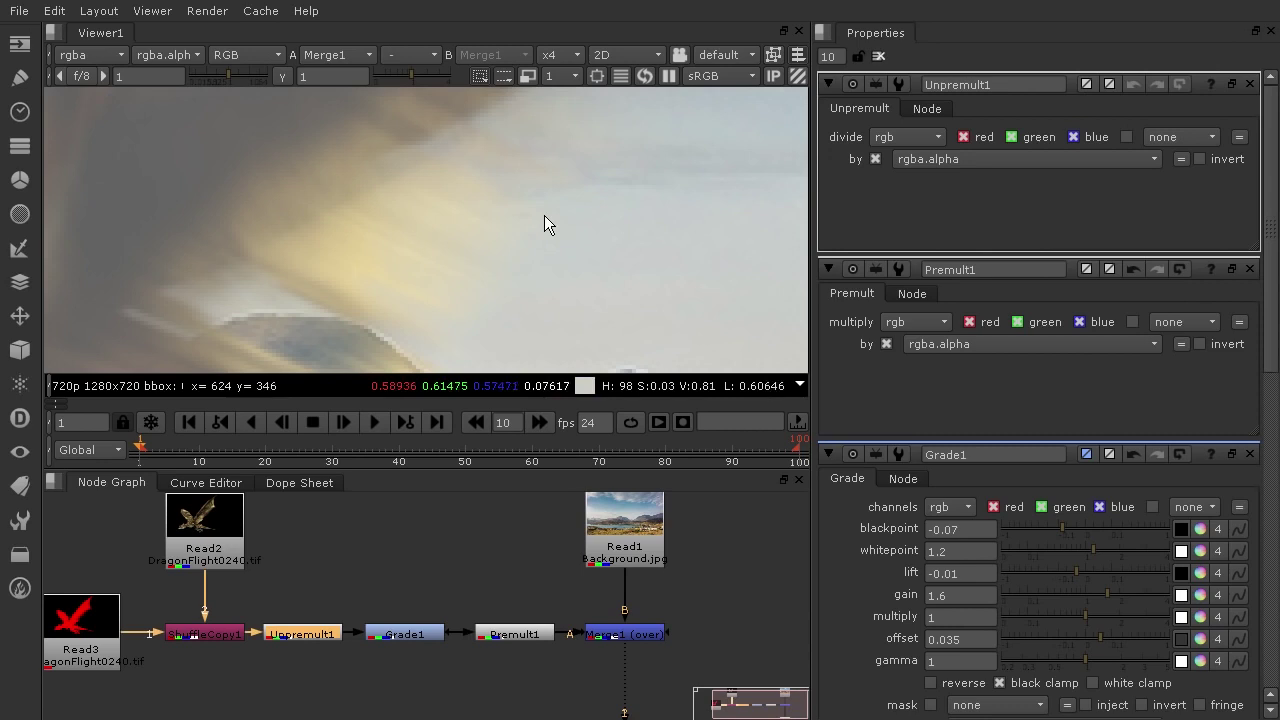
Step: Compare the dragon's blurred wing edges up close with Unpremult1 disabled and enabled, leaving the node enabled and the whole composite in view
{"action": "key", "text": "d"}
{"action": "key", "text": "d"}
{"action": "key", "text": "d"}
{"action": "middle_click_drag", "start_coordinate": [574, 180], "coordinate": [418, 335]}
{"action": "key", "text": "d"}
{"action": "key", "text": "d"}
{"action": "key", "text": "d"}
{"action": "key", "text": "d"}
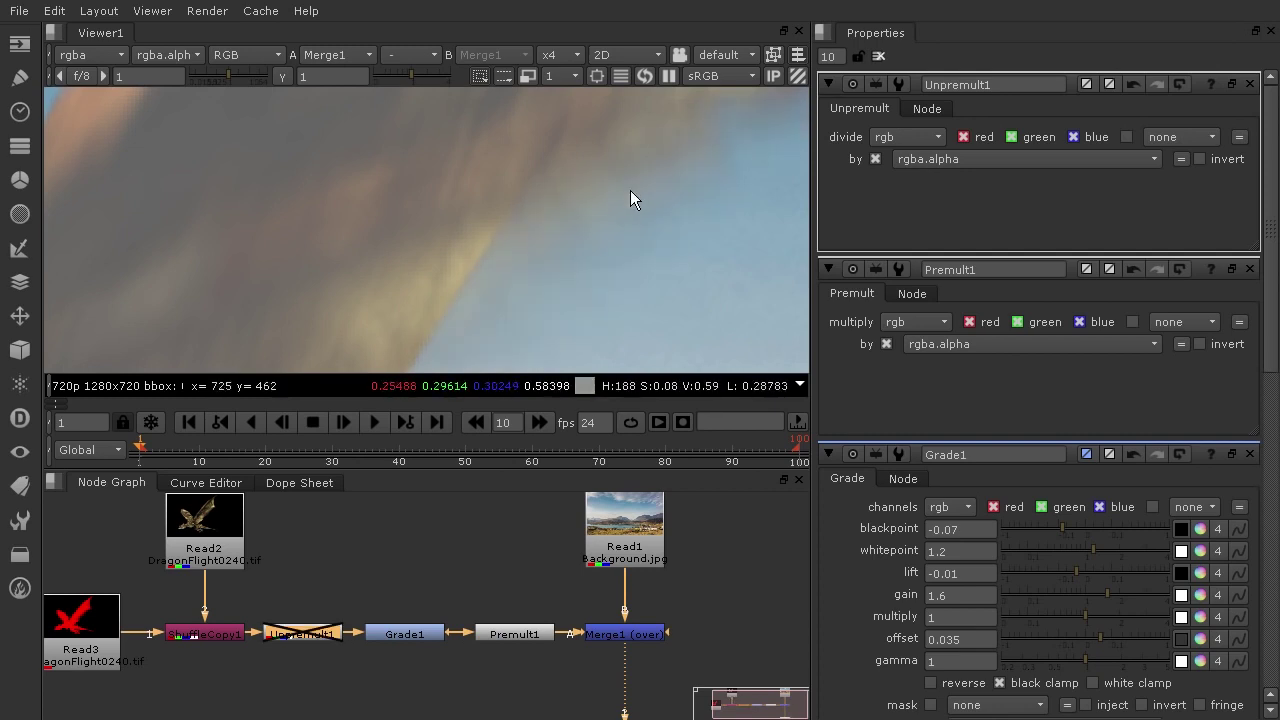
{"action": "middle_click_drag", "start_coordinate": [653, 178], "coordinate": [400, 255]}
{"action": "key", "text": "d"}
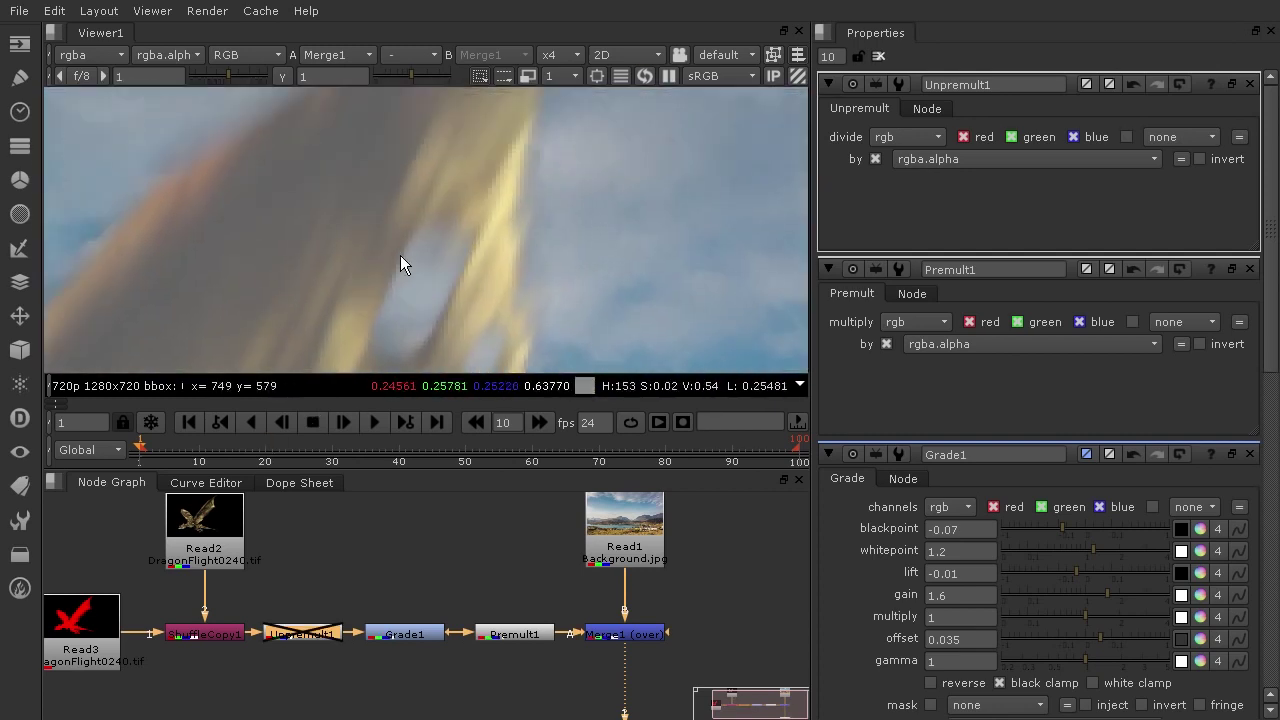
{"action": "key", "text": "d"}
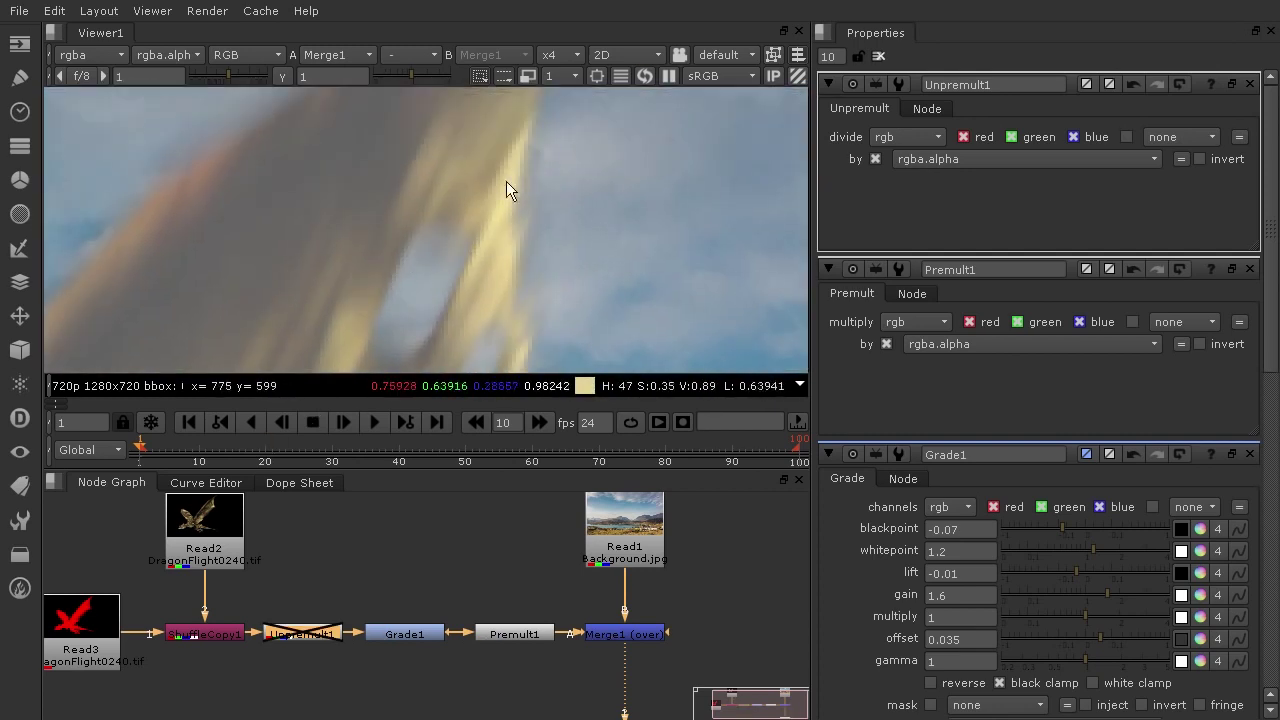
{"action": "middle_click_drag", "start_coordinate": [264, 198], "coordinate": [624, 101]}
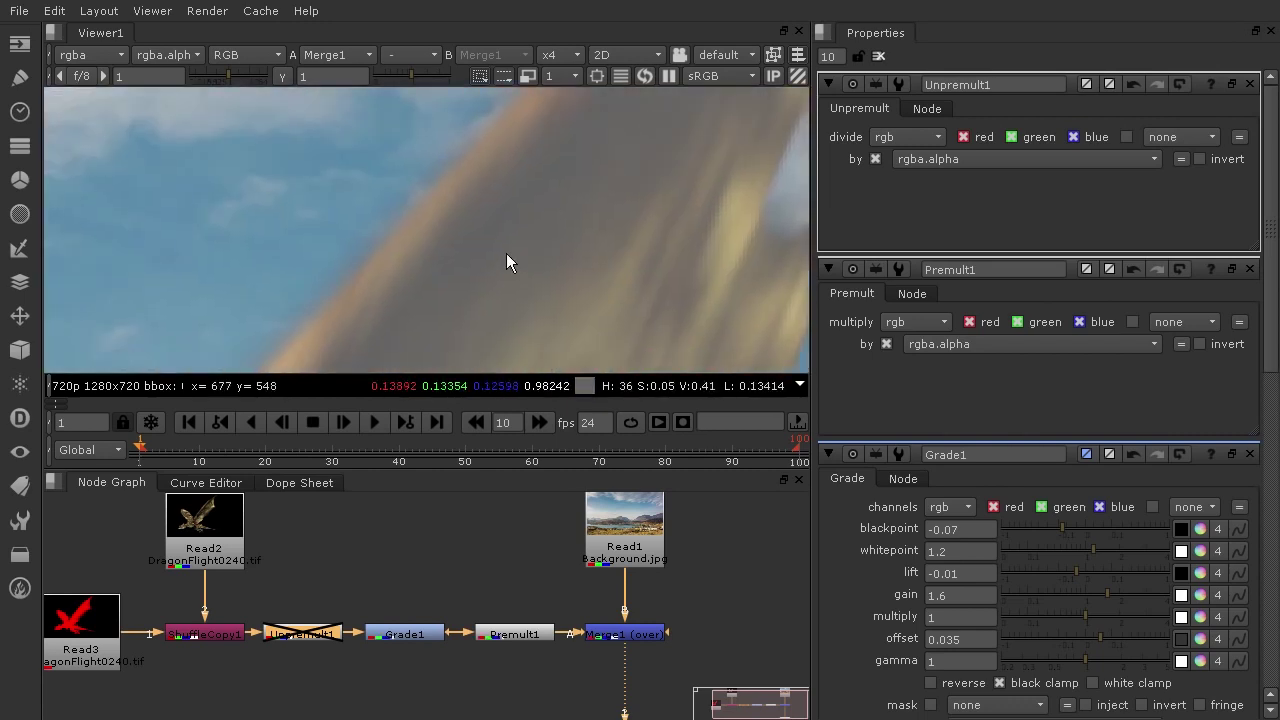
{"action": "middle_click_drag", "start_coordinate": [493, 266], "coordinate": [765, 89]}
{"action": "key", "text": "d"}
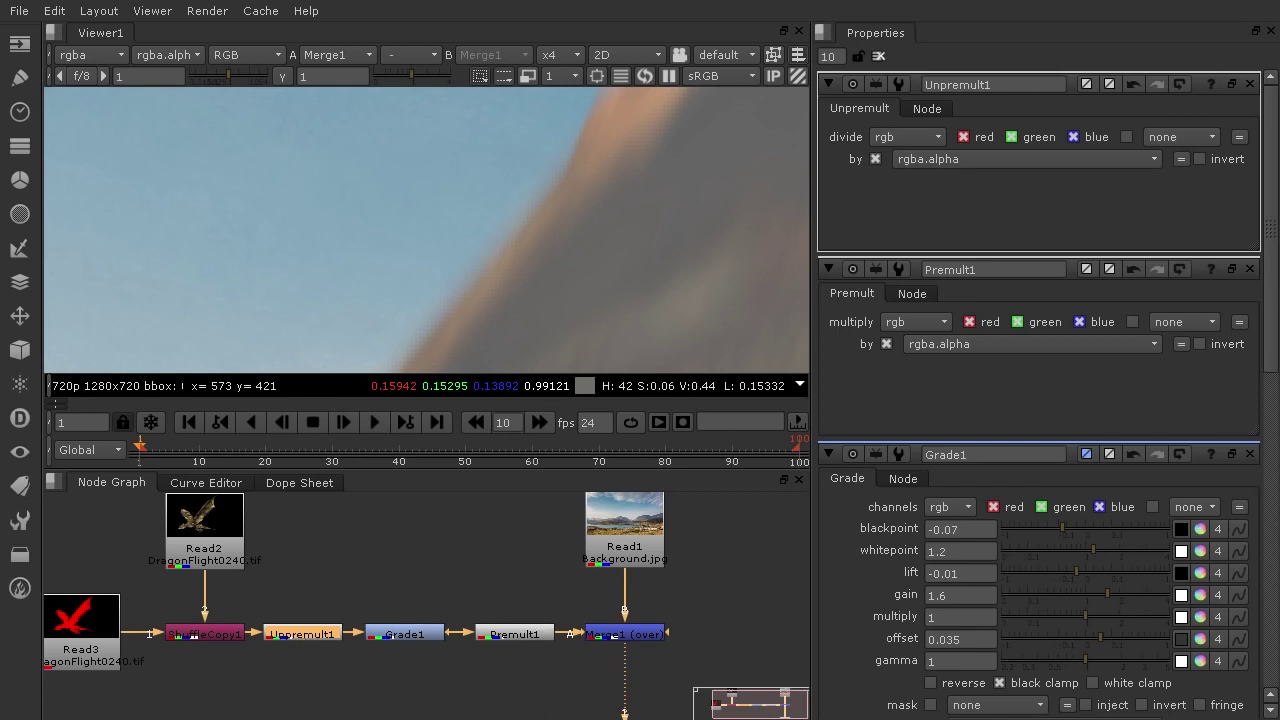
{"action": "scroll", "coordinate": [574, 272], "scroll_direction": "down", "scroll_amount": 8}
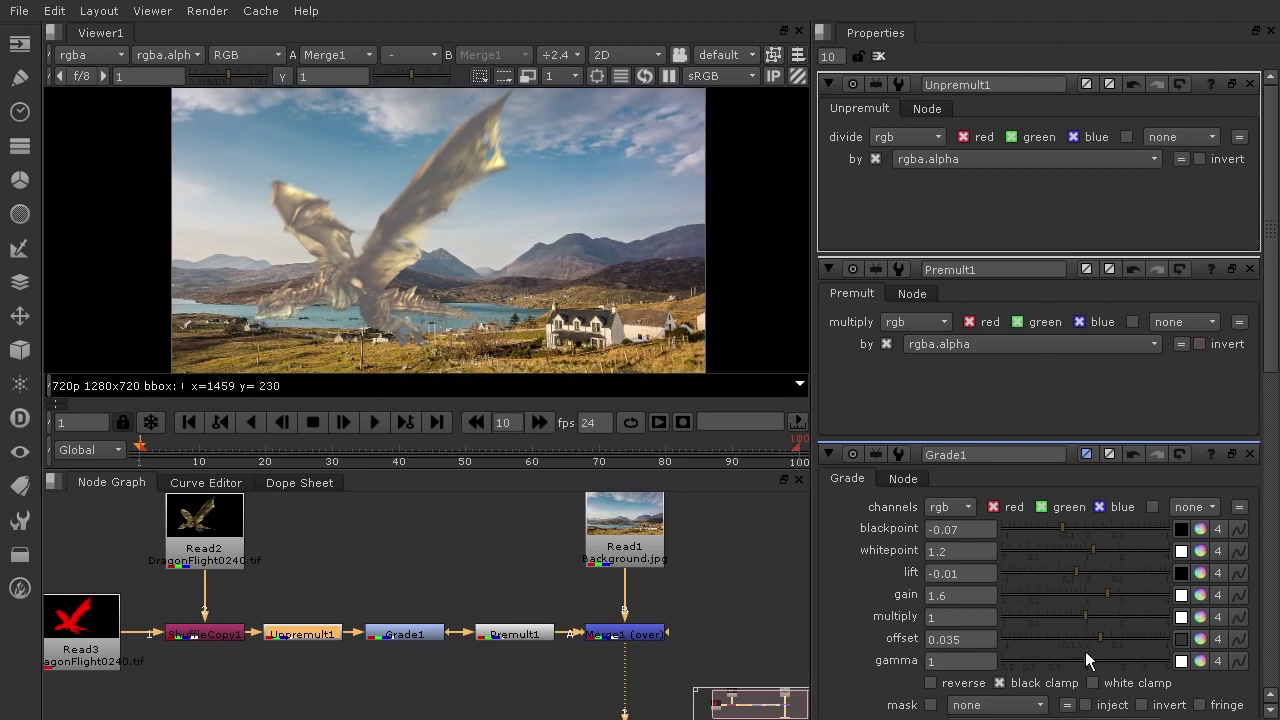
Step: Reset Grade1 to its defaults and set lift to 0.035, gain to 1.2, offset to -0.001 and gamma to 0.8
{"action": "right_click", "coordinate": [835, 478]}
{"action": "left_click", "coordinate": [899, 540]}
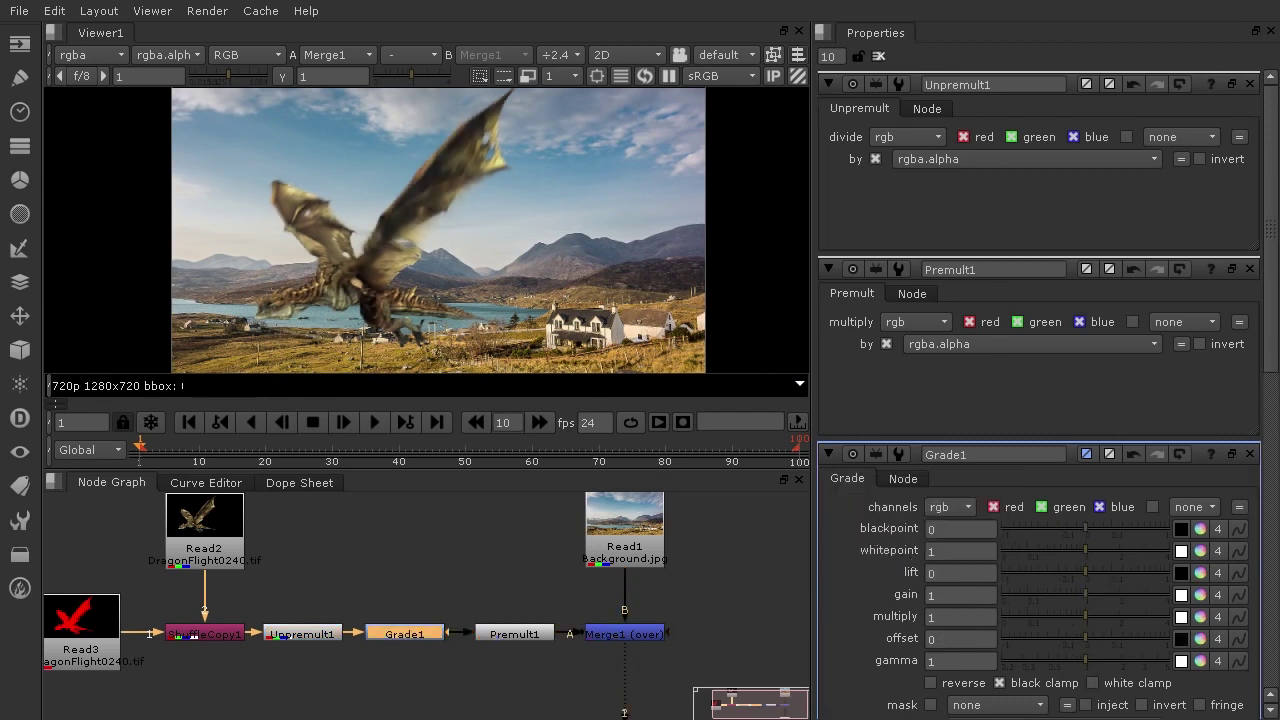
{"action": "mouse_move", "coordinate": [1088, 572]}
{"action": "left_mouse_down"}
{"action": "mouse_move", "coordinate": [1100, 572]}
{"action": "mouse_move", "coordinate": [1093, 591]}
{"action": "left_mouse_up"}
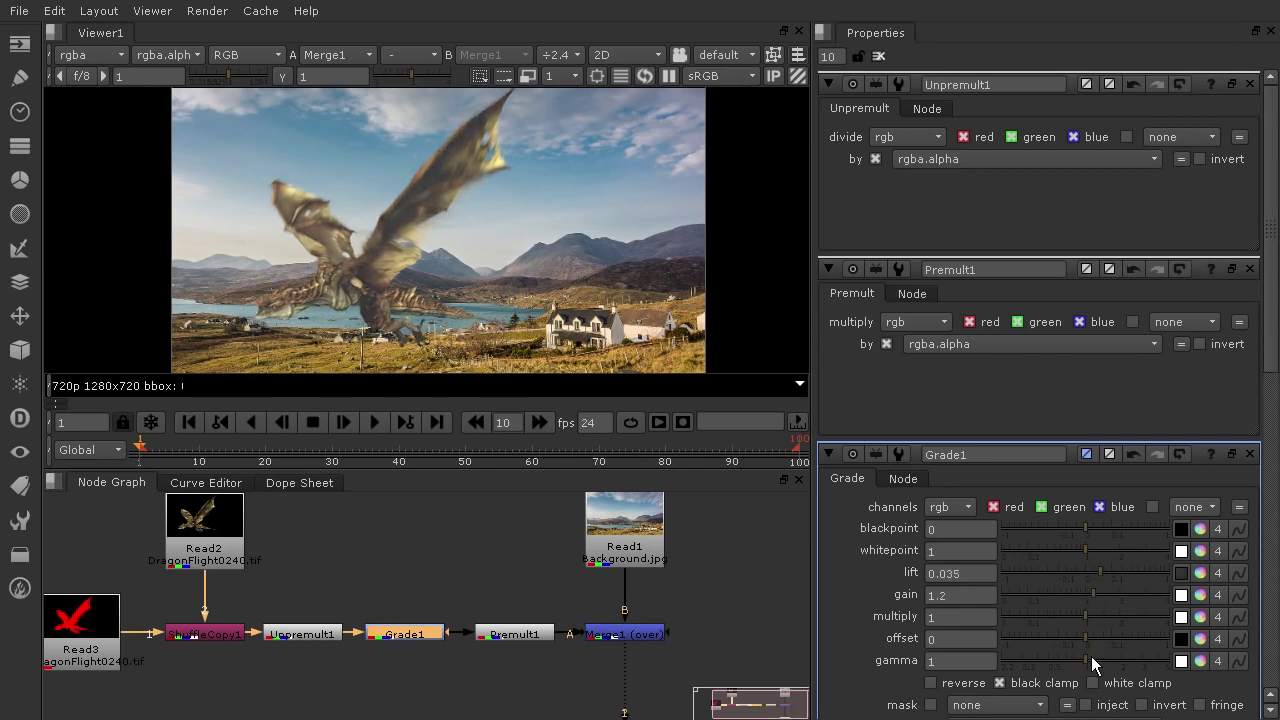
{"action": "left_click_drag", "start_coordinate": [1080, 639], "coordinate": [1073, 660]}
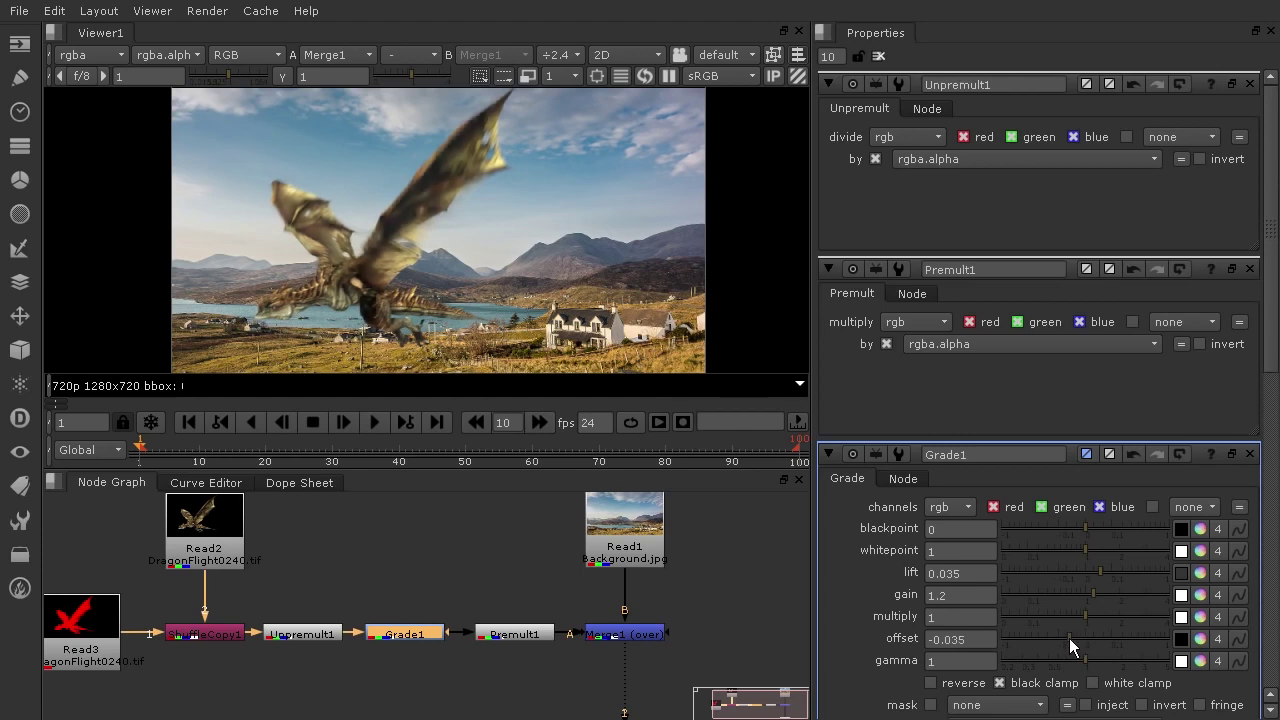
Step: Sample Grade1's blackpoint from the dark doorway of the white house, giving 0.00114, 0.000602 and 0.00067
{"action": "left_click", "coordinate": [1181, 529]}
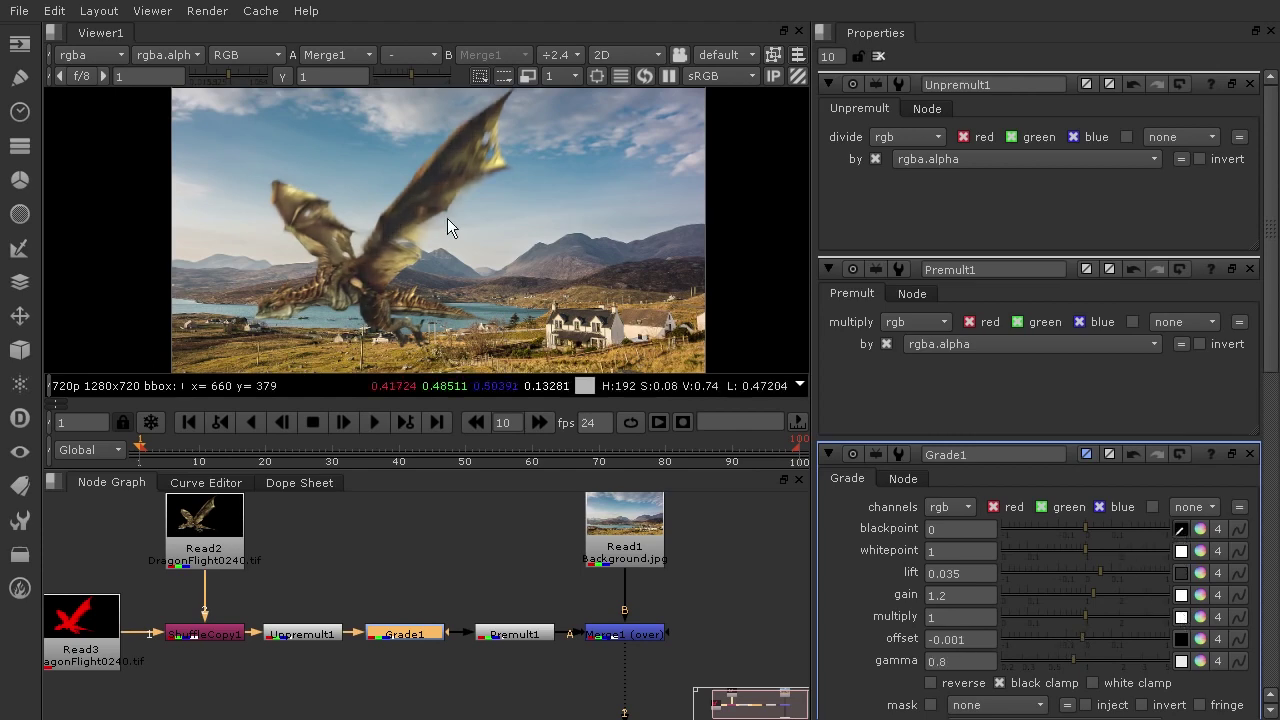
{"action": "scroll", "coordinate": [585, 345], "scroll_direction": "up", "scroll_amount": 5}
{"action": "scroll", "coordinate": [587, 346], "scroll_direction": "up", "scroll_amount": 8}
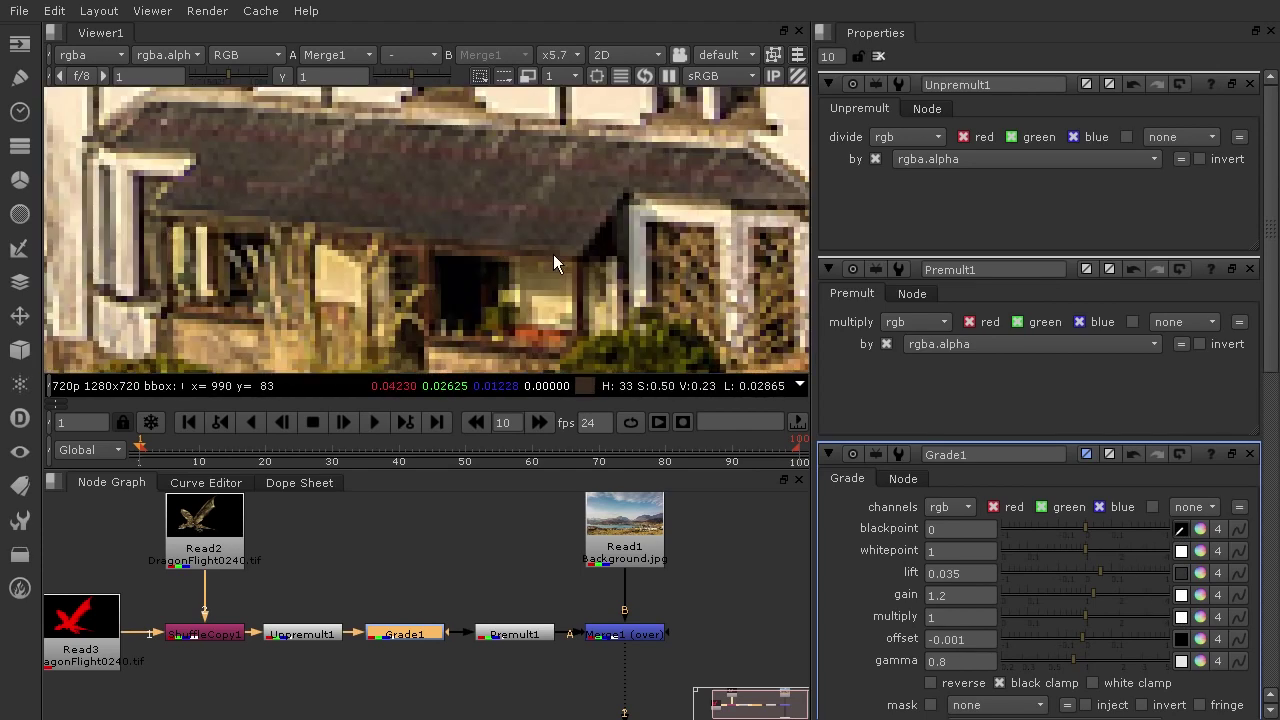
{"action": "left_click_drag", "start_coordinate": [442, 262], "coordinate": [486, 292], "text": "ctrl+shift"}
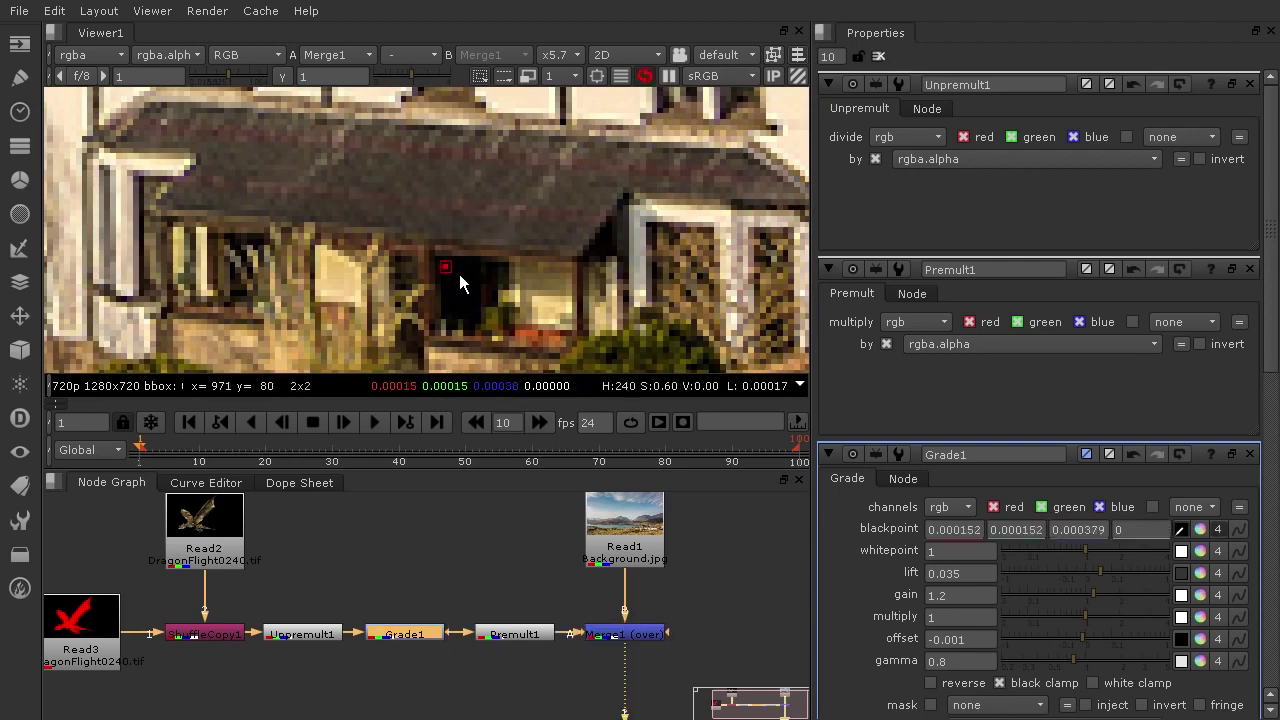
Step: Sample Grade1's whitepoint from the brightest edge of the house's white wall, giving 0.991211, 0.997803 and 0.678101
{"action": "left_click", "coordinate": [1182, 551]}
{"action": "scroll", "coordinate": [246, 160], "scroll_direction": "down", "scroll_amount": 8}
{"action": "scroll", "coordinate": [595, 201], "scroll_direction": "up", "scroll_amount": 10}
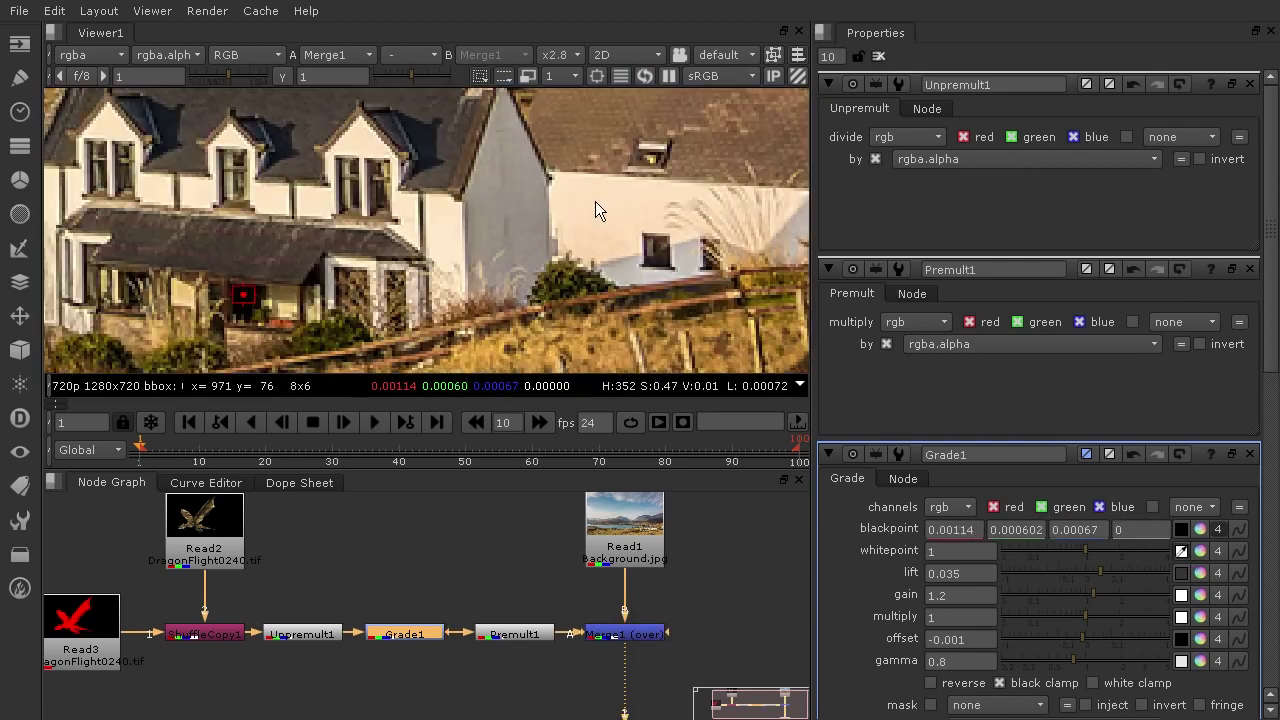
{"action": "scroll", "coordinate": [532, 224], "scroll_direction": "down", "scroll_amount": 3}
{"action": "scroll", "coordinate": [519, 252], "scroll_direction": "up", "scroll_amount": 5}
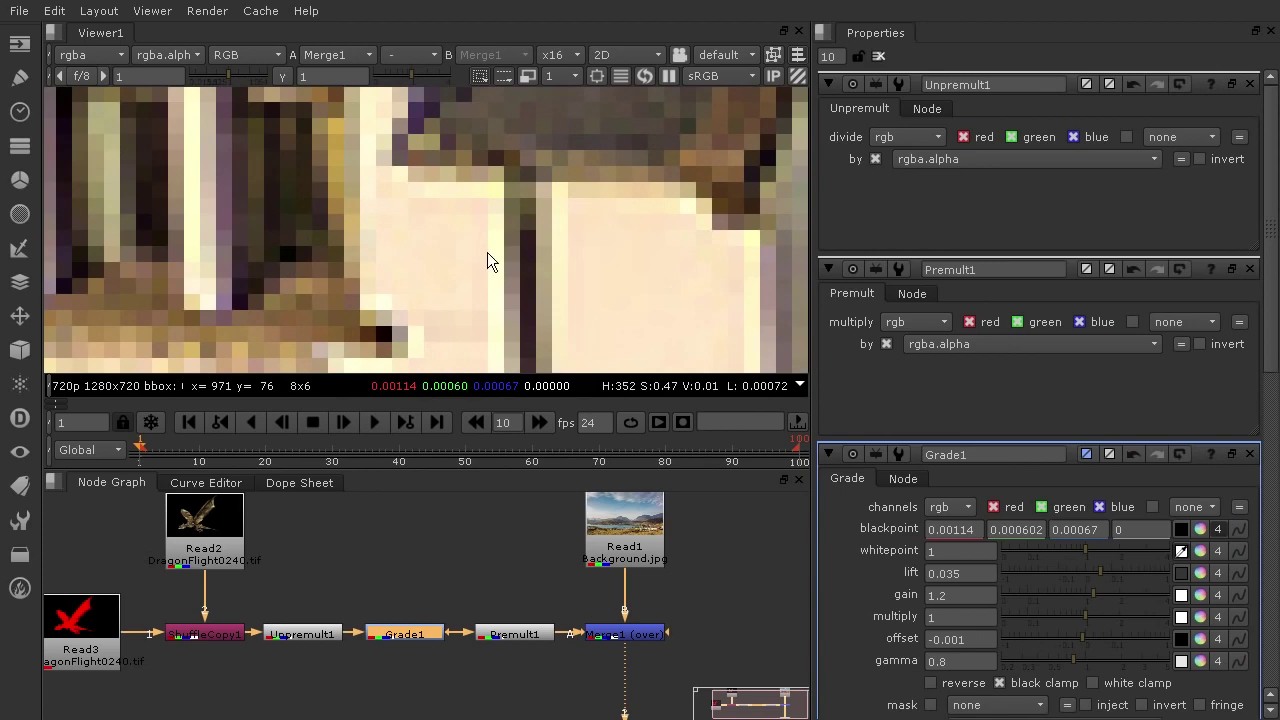
{"action": "left_click_drag", "start_coordinate": [487, 252], "coordinate": [502, 285], "text": "ctrl+shift"}
{"action": "scroll", "coordinate": [475, 285], "scroll_direction": "down", "scroll_amount": 10}
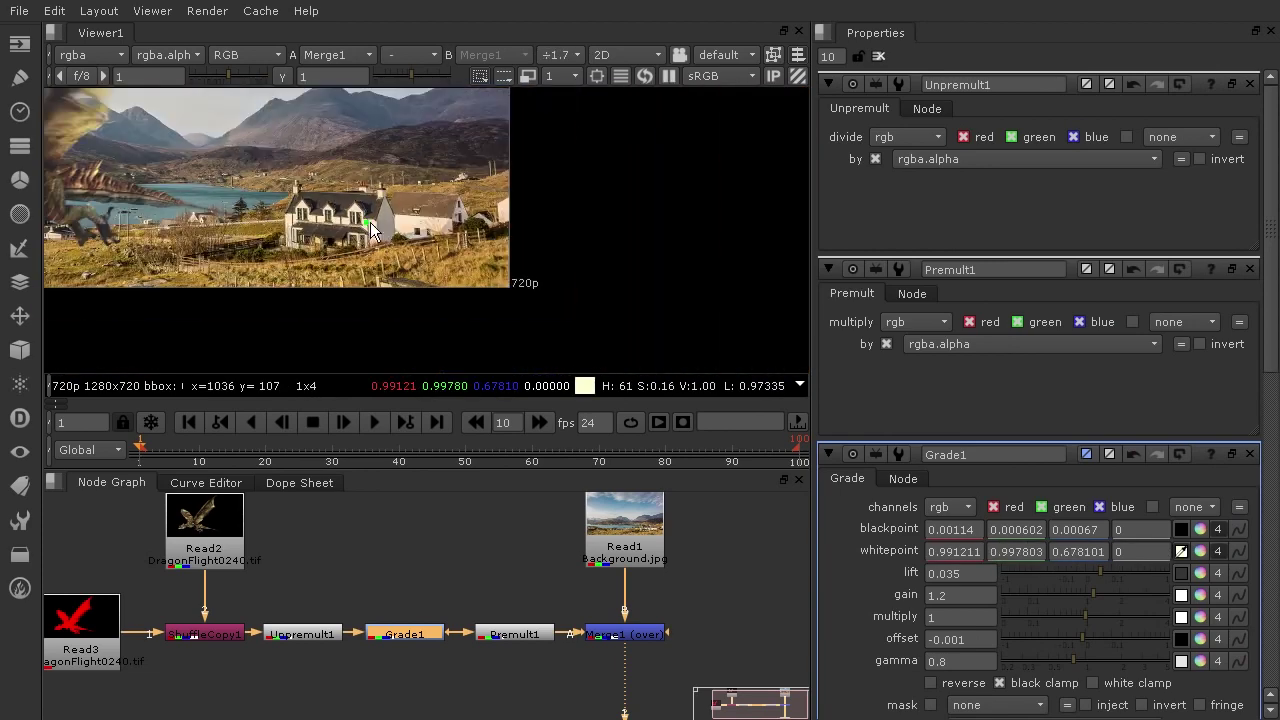
{"action": "scroll", "coordinate": [415, 211], "scroll_direction": "down", "scroll_amount": 2}
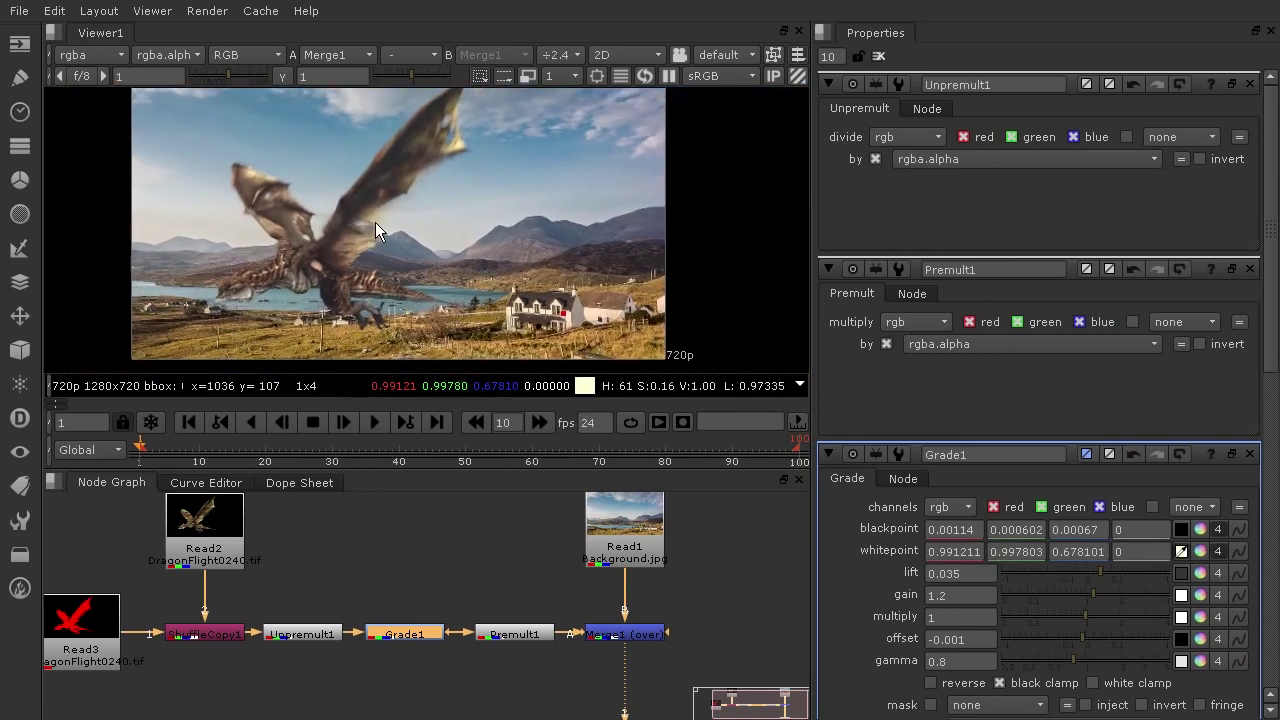
Step: Shift Grade1 slightly toward Premult1 and close the properties of Unpremult1 and Premult1
{"action": "left_click", "coordinate": [460, 673]}
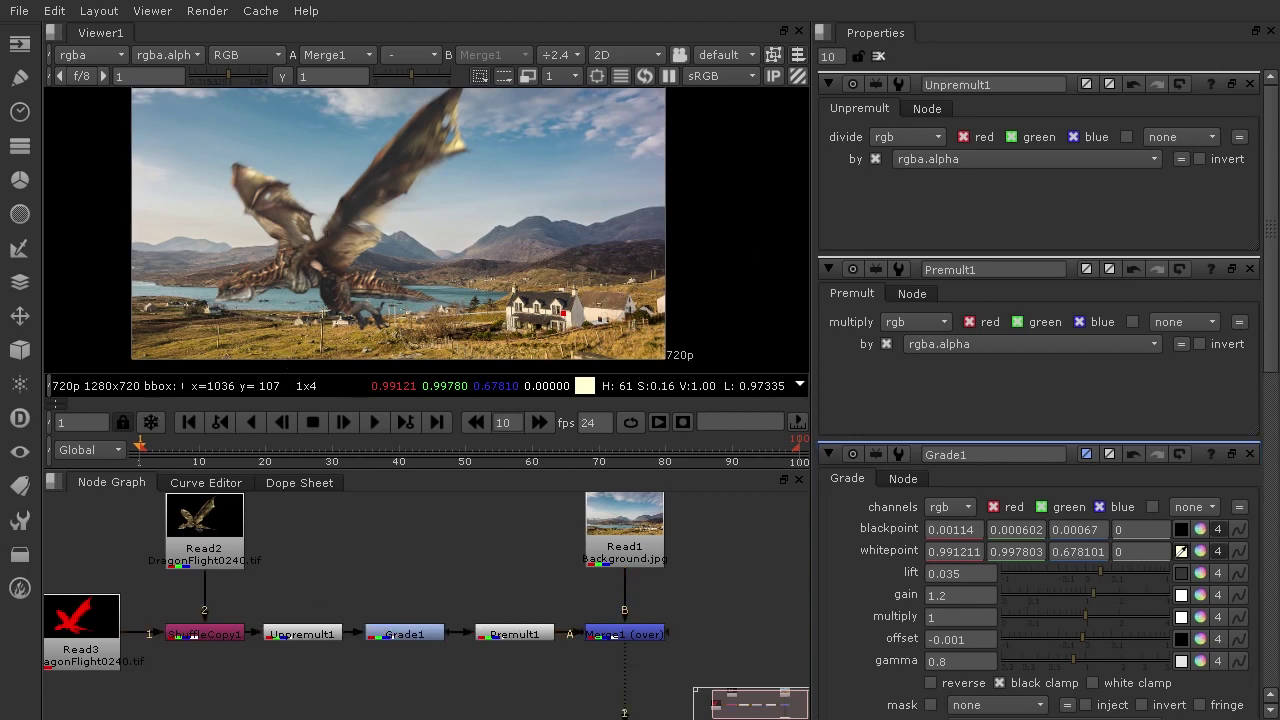
{"action": "left_click_drag", "start_coordinate": [400, 636], "coordinate": [413, 636]}
{"action": "left_click", "coordinate": [299, 634]}
{"action": "left_click", "coordinate": [517, 641]}
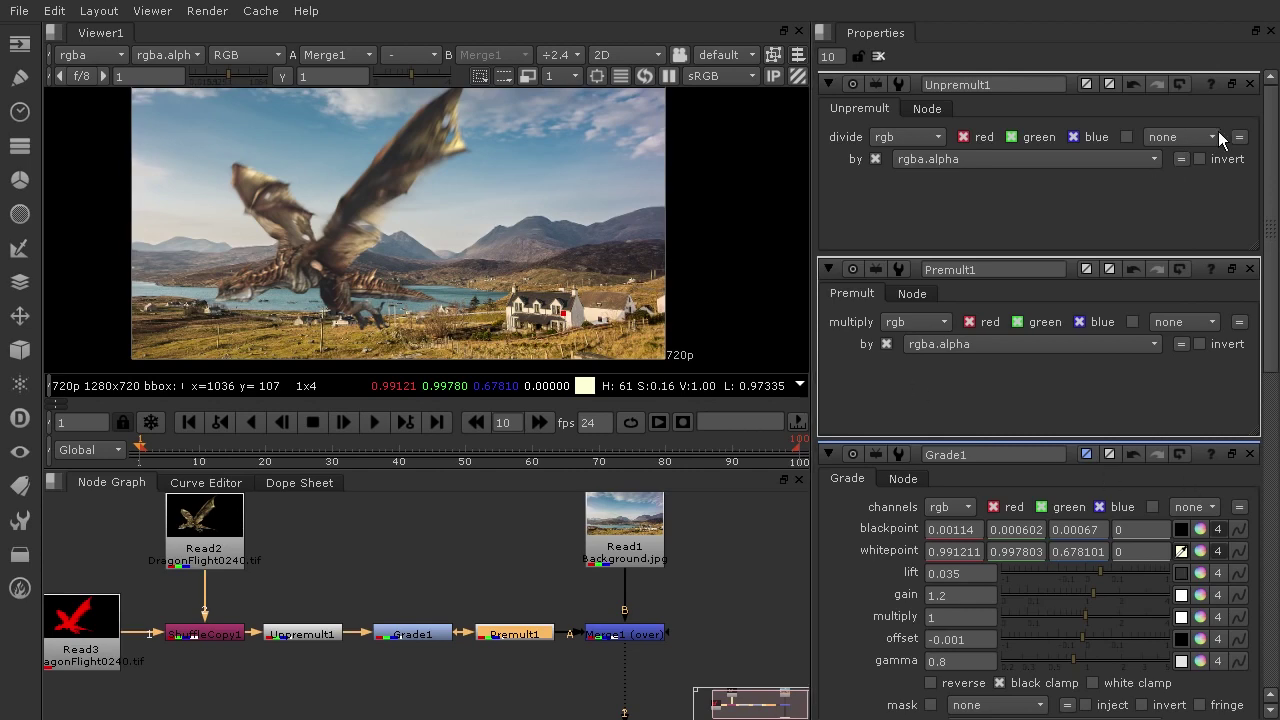
{"action": "left_click", "coordinate": [1249, 84]}
{"action": "left_click", "coordinate": [1249, 84]}
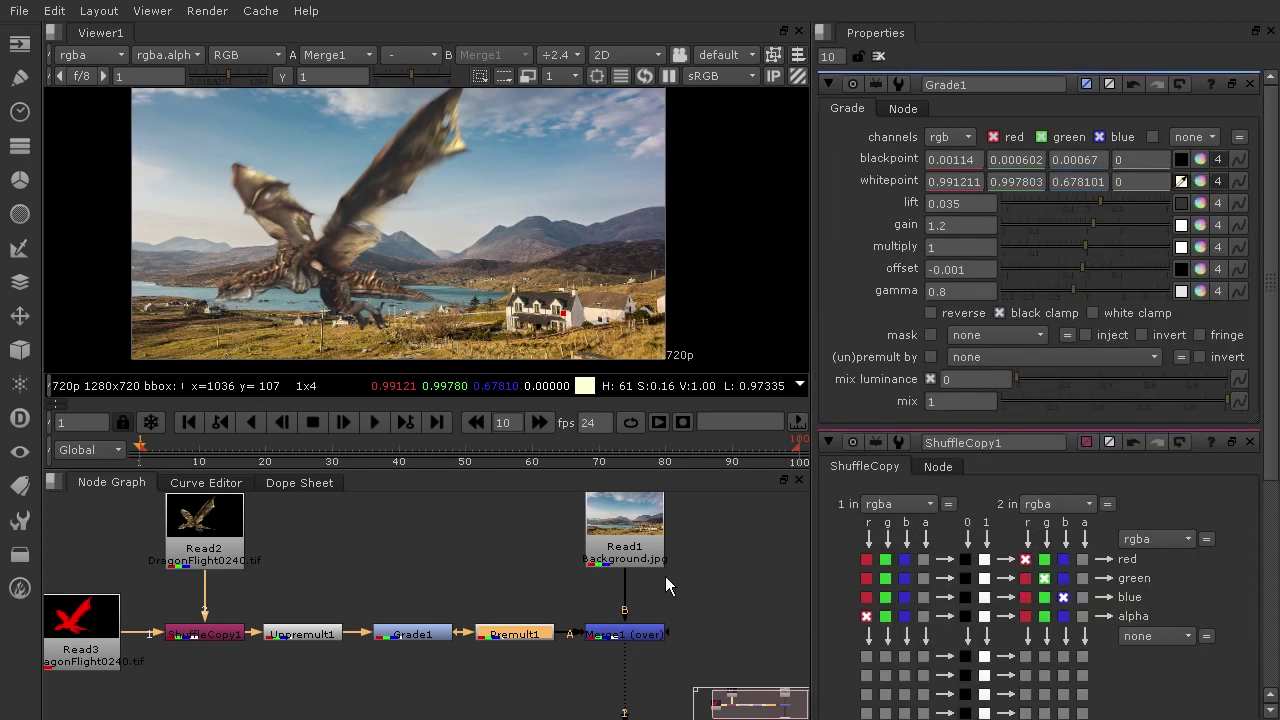
Step: Disable the Unpremult1 and Premult1 nodes
{"action": "left_click", "coordinate": [316, 634]}
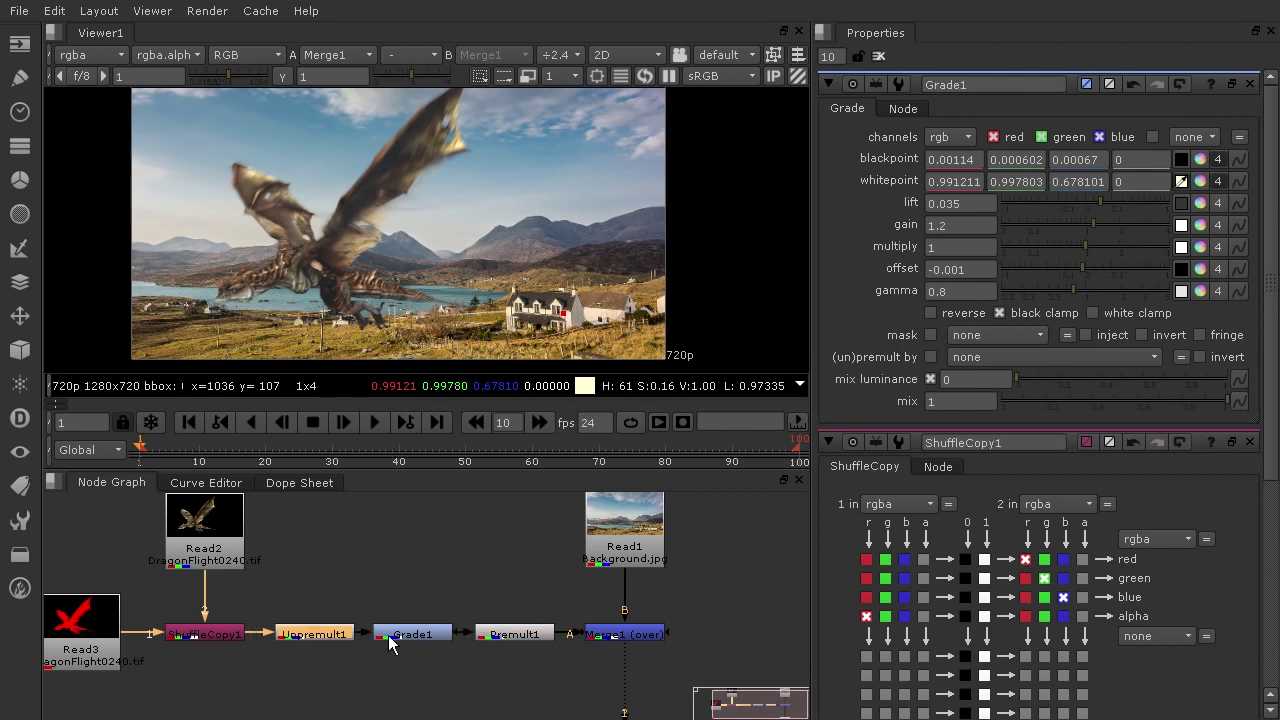
{"action": "key", "text": "d"}
{"action": "left_click", "coordinate": [518, 634]}
{"action": "key", "text": "d"}
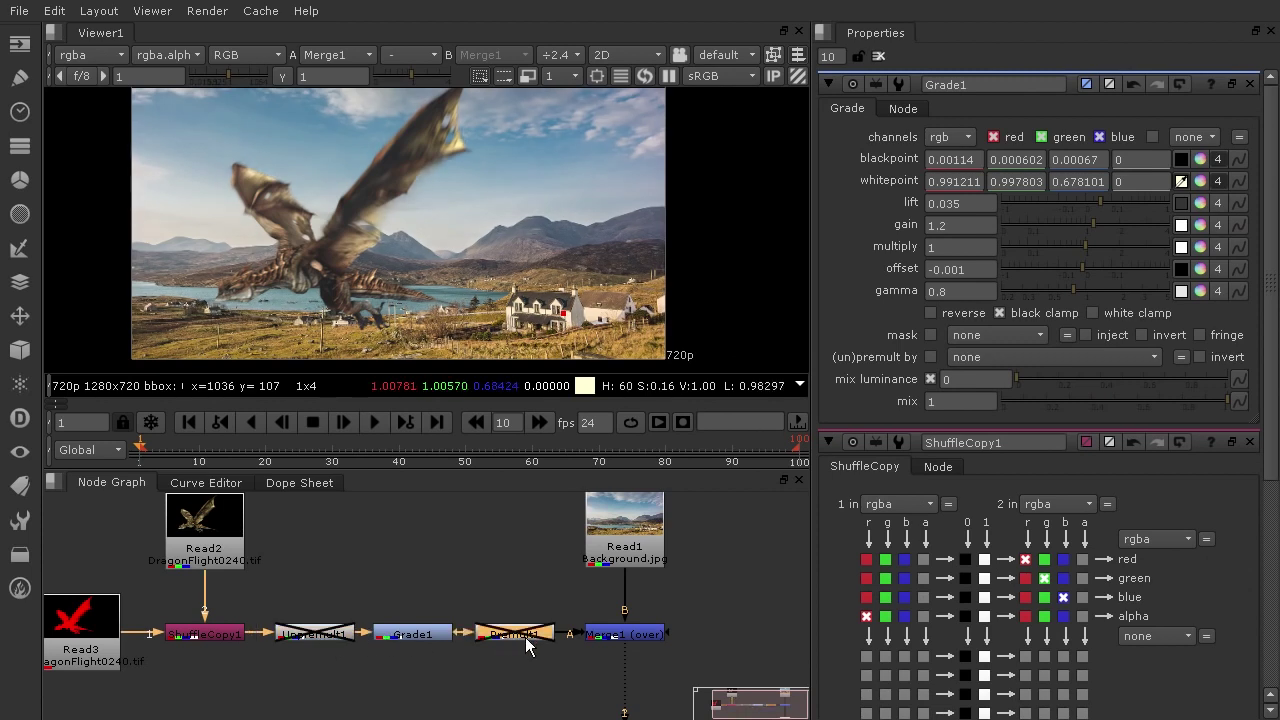
Step: Set Grade1's gamma to 1.5 and examine the dragon's body up close against the landscape
{"action": "left_click", "coordinate": [418, 636]}
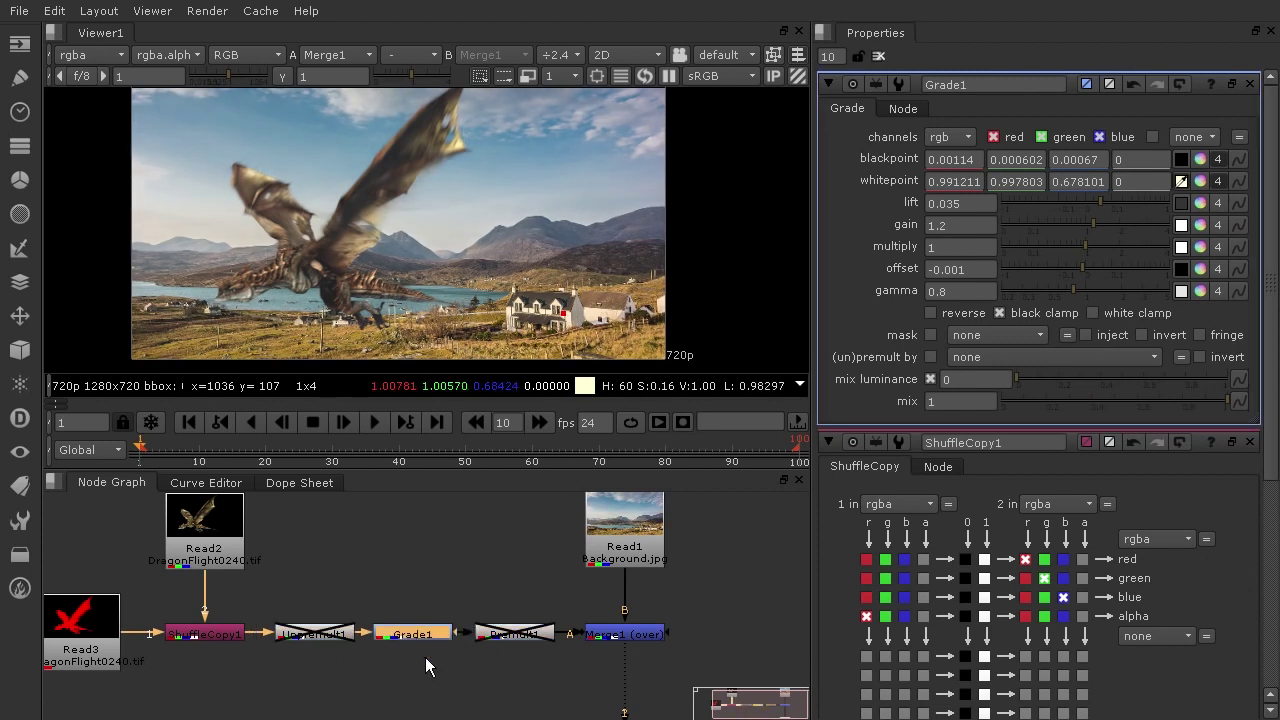
{"action": "left_click_drag", "start_coordinate": [1073, 291], "coordinate": [1106, 291]}
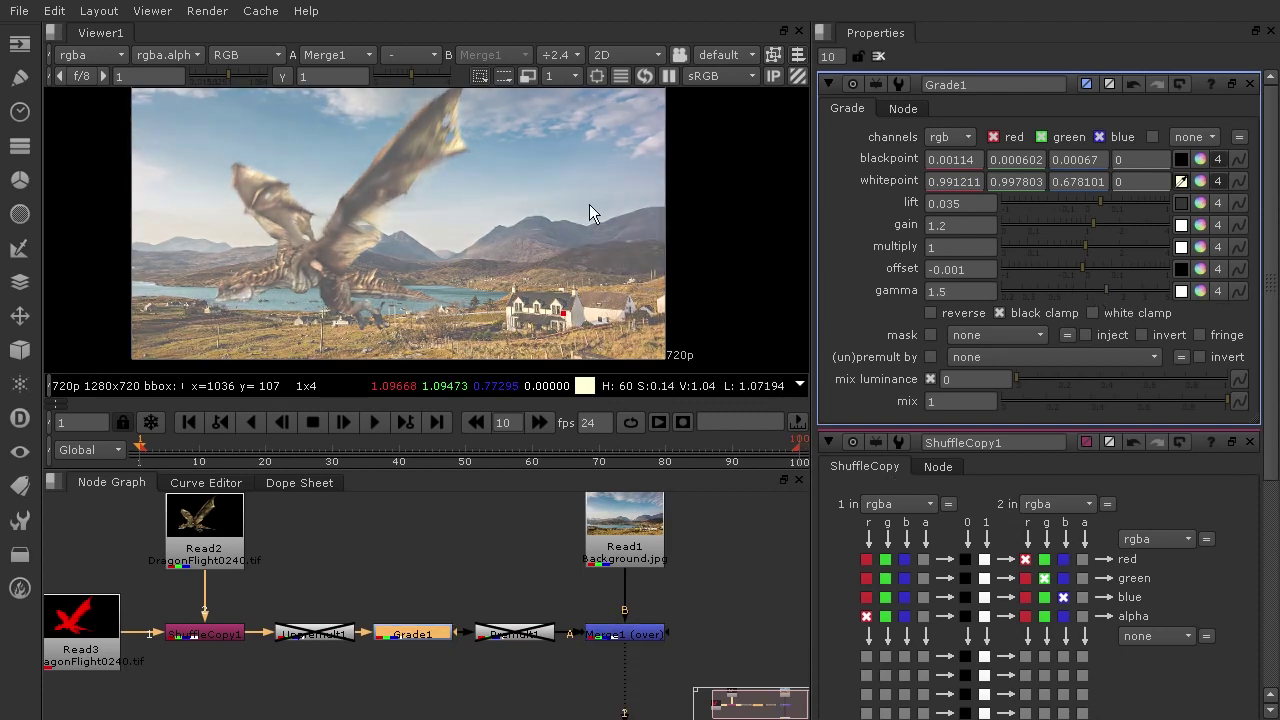
{"action": "scroll", "coordinate": [338, 287], "scroll_direction": "up", "scroll_amount": 5}
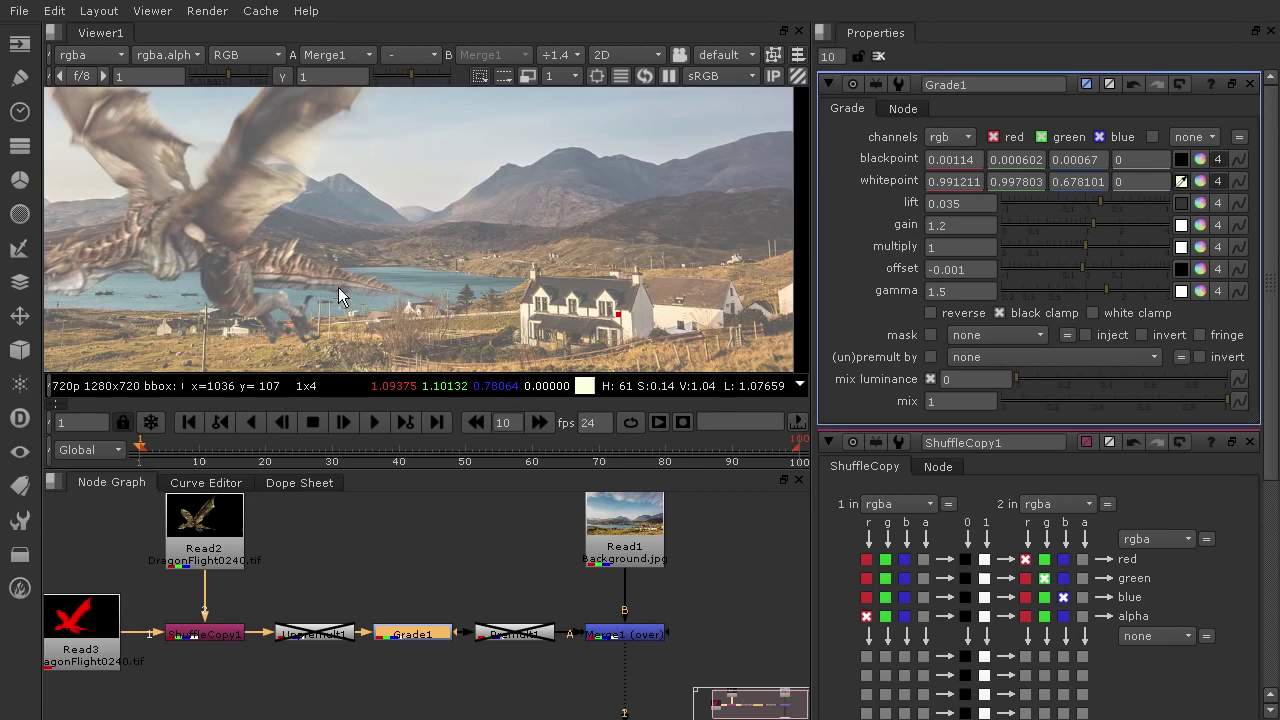
{"action": "middle_click_drag", "start_coordinate": [263, 246], "coordinate": [629, 263]}
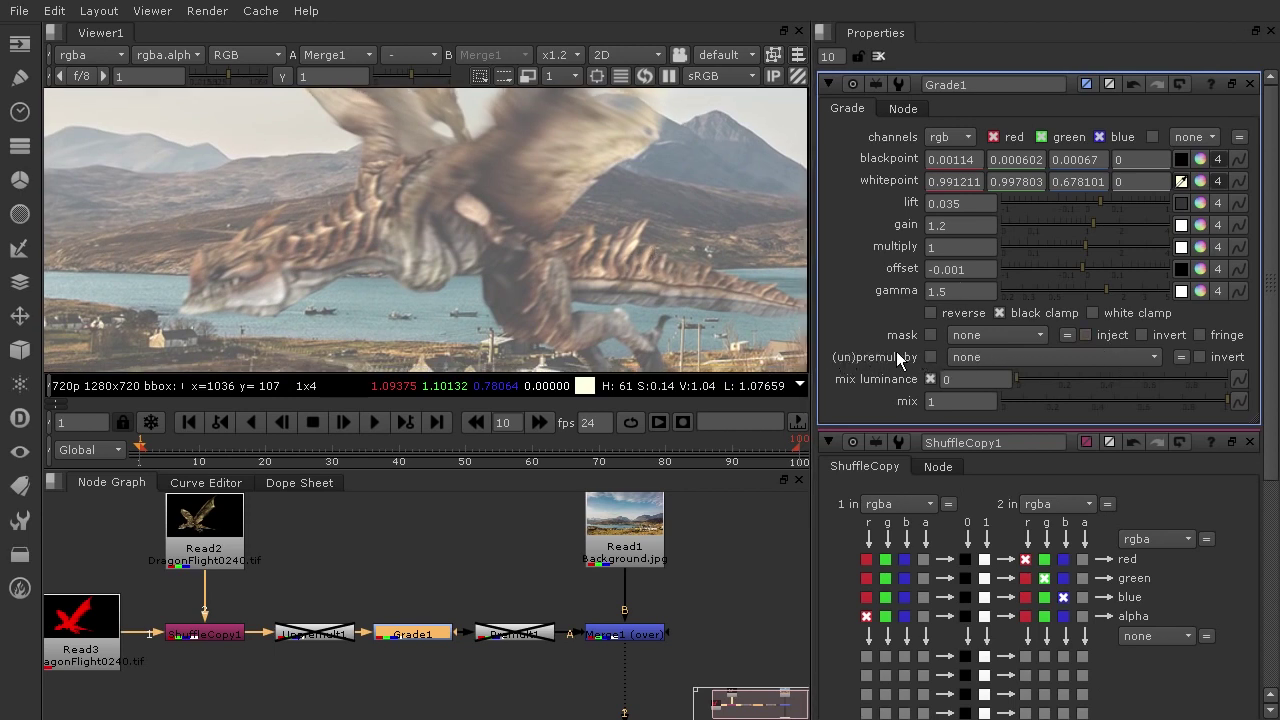
Step: Try Grade1's (un)premult by option with rgba.alpha and return it to none
{"action": "left_click", "coordinate": [1034, 356]}
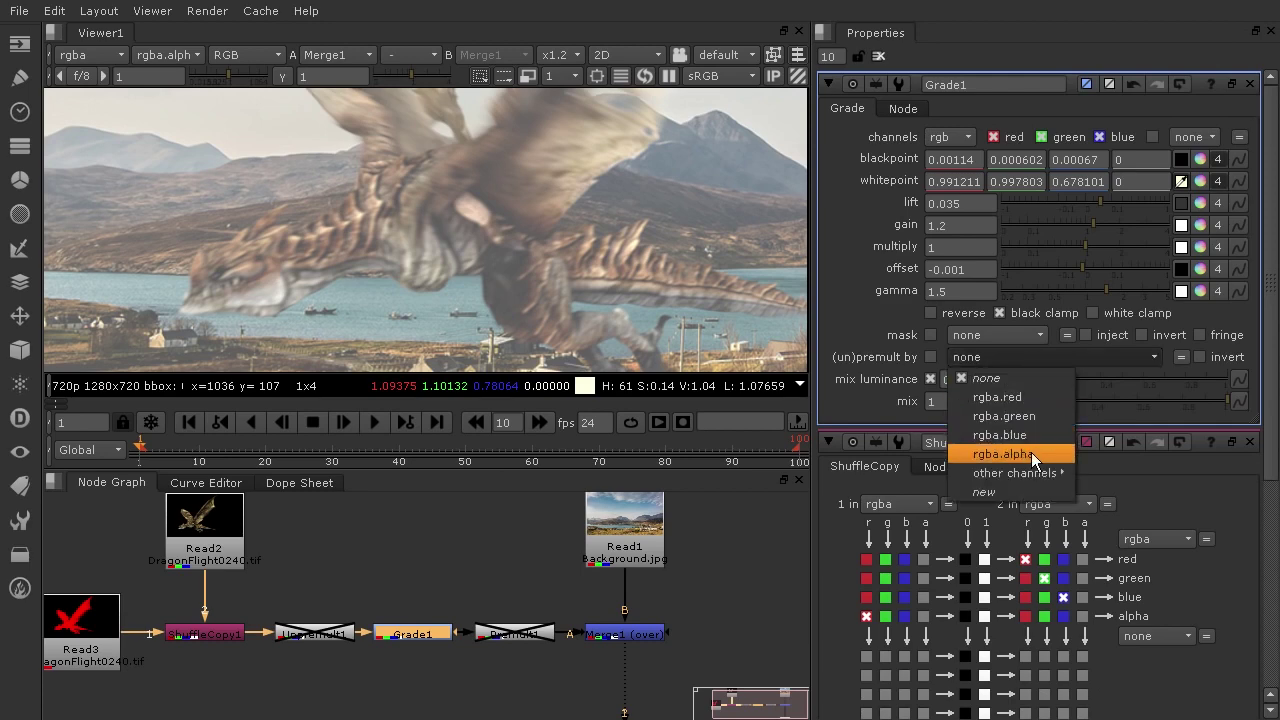
{"action": "left_click", "coordinate": [979, 458]}
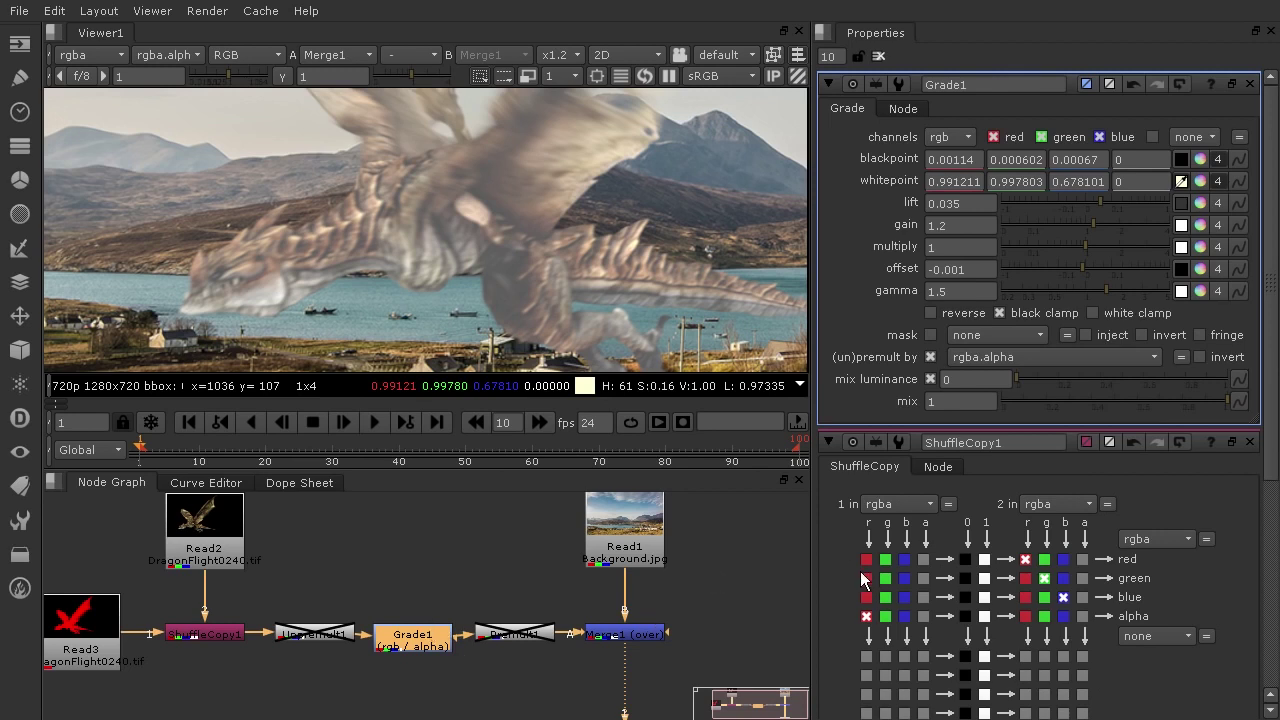
{"action": "left_click", "coordinate": [1008, 356]}
{"action": "left_click", "coordinate": [1006, 382]}
Step: Re-enable Unpremult1 and Premult1, and delete both nodes from the dragon branch
{"action": "left_click", "coordinate": [536, 634]}
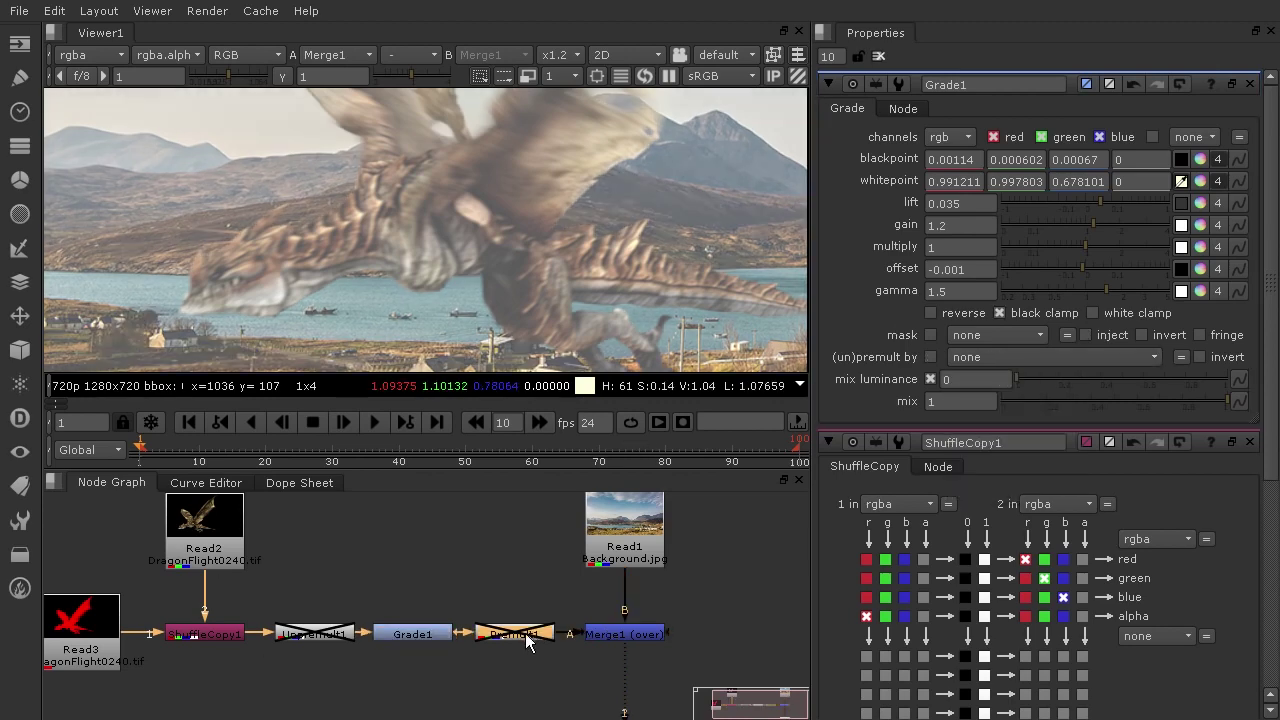
{"action": "key", "text": "d"}
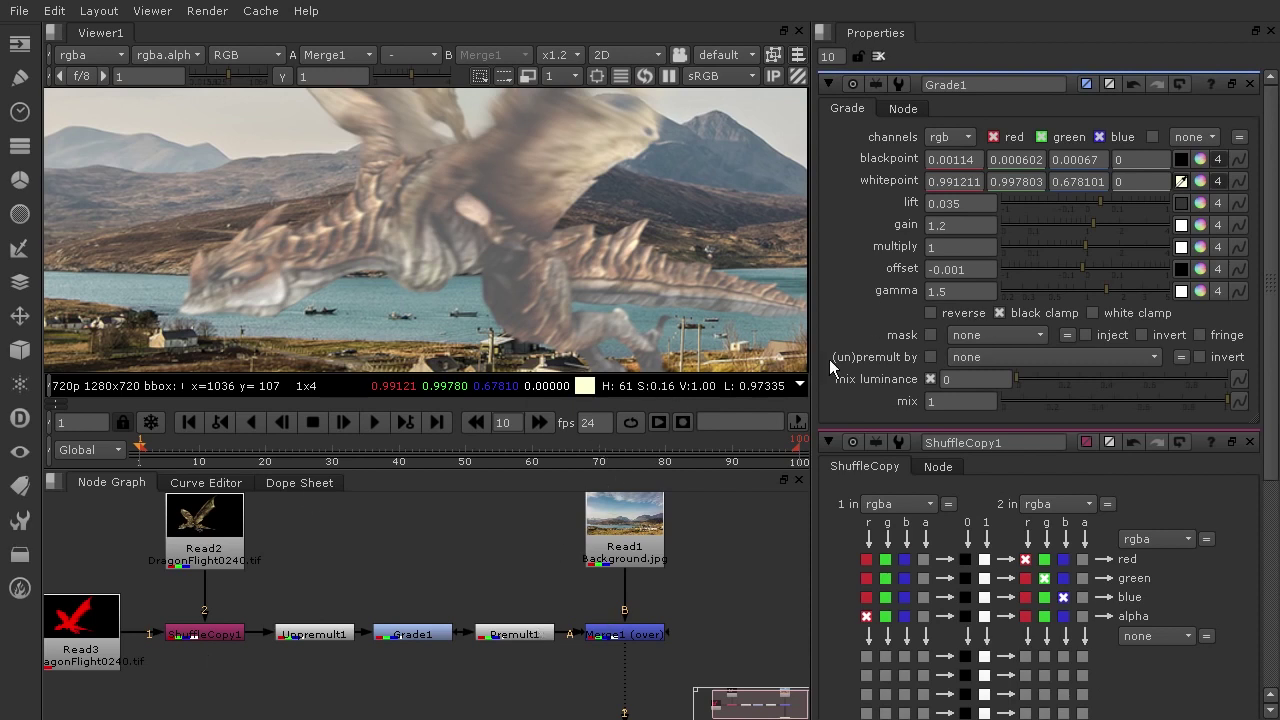
{"action": "left_click", "coordinate": [513, 636]}
{"action": "left_click", "coordinate": [330, 634], "text": "shift"}
{"action": "key", "text": "Delete"}
Step: Move Grade1 closer to ShuffleCopy1 and insert a ColorCorrect node between Grade1 and Merge1
{"action": "left_click_drag", "start_coordinate": [414, 640], "coordinate": [337, 645]}
{"action": "left_click", "coordinate": [403, 592]}
{"action": "key", "text": "Tab"}
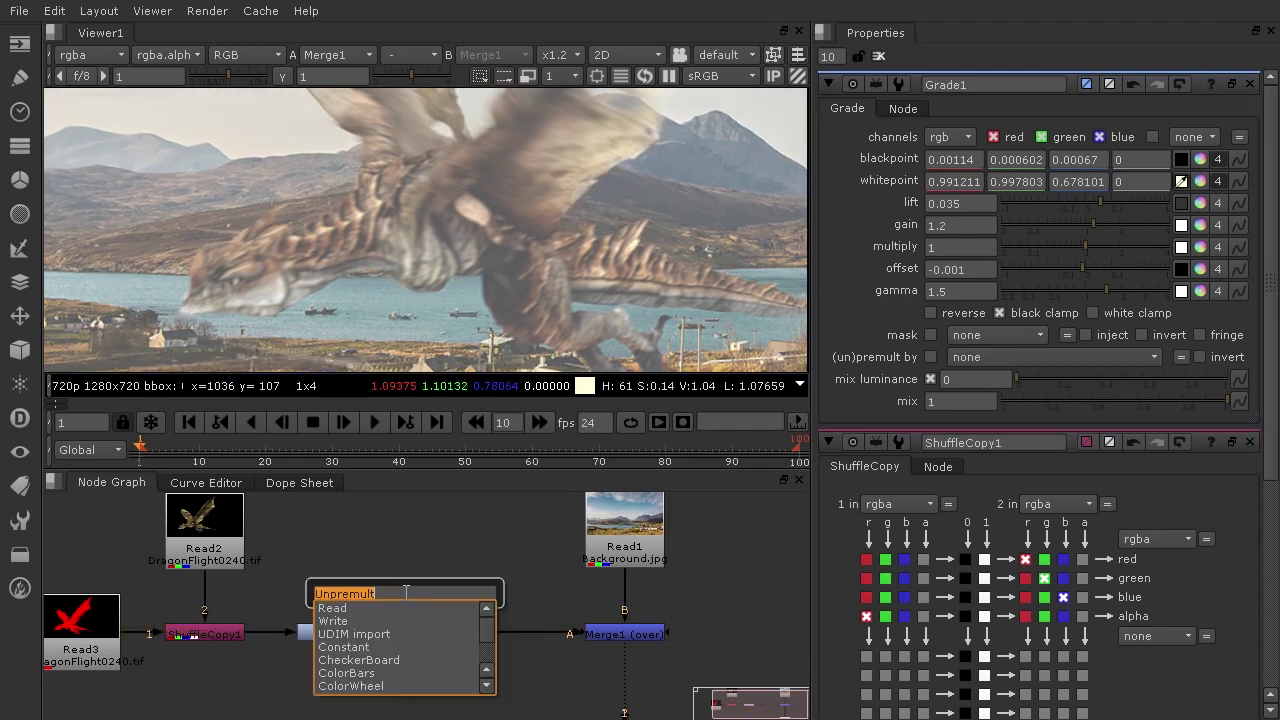
{"action": "type", "text": "col"}
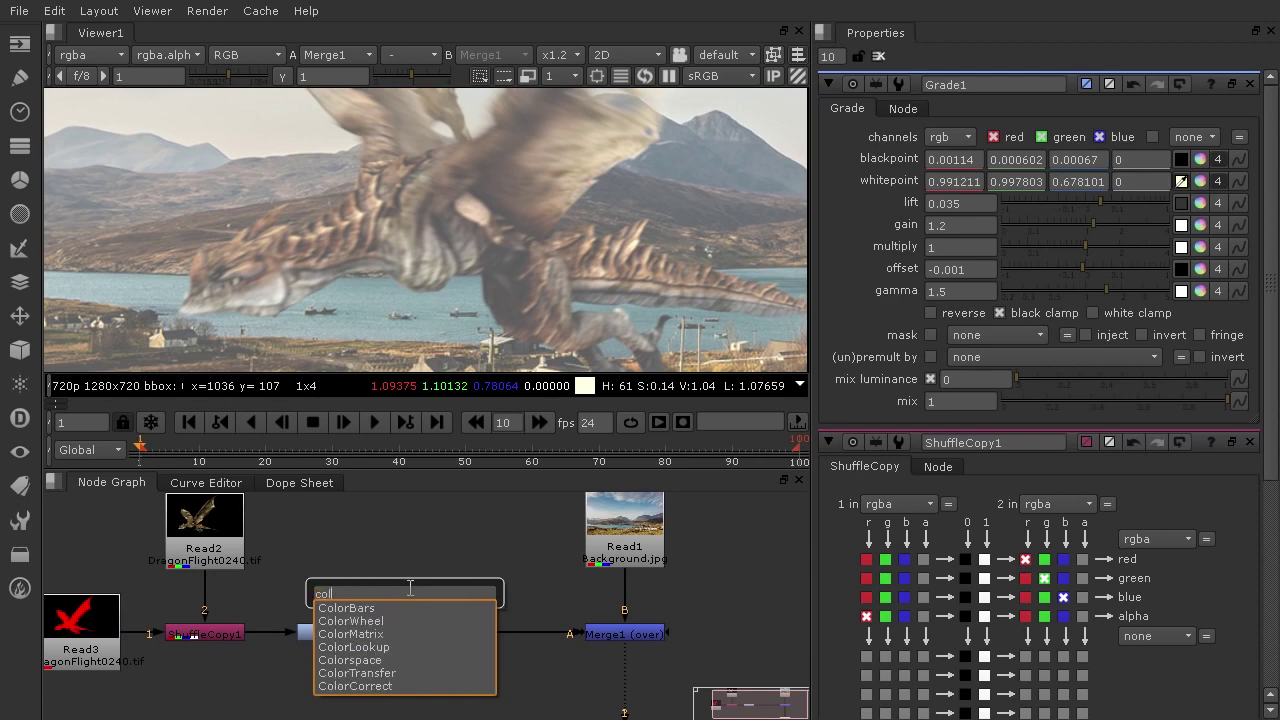
{"action": "left_click", "coordinate": [366, 686]}
{"action": "left_click_drag", "start_coordinate": [403, 593], "coordinate": [460, 631]}
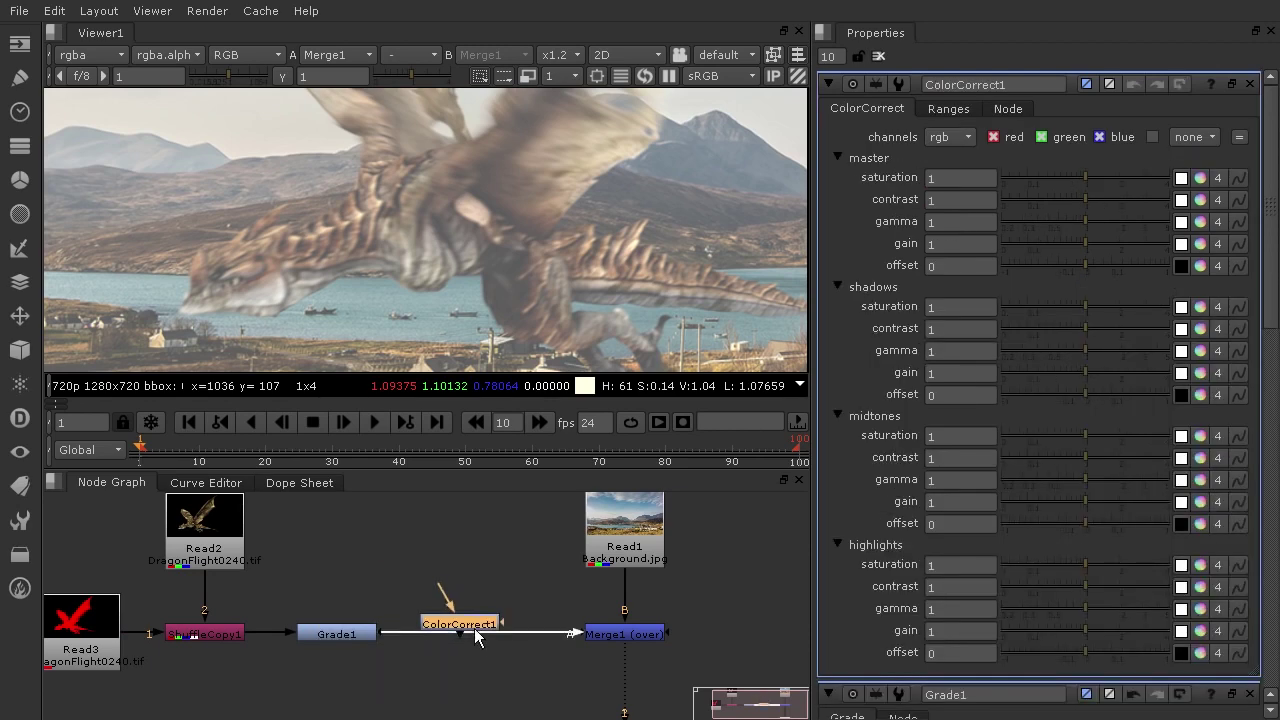
Step: Set ColorCorrect1's master saturation to 2.25 and master gain to 2.6, aligning the node with Grade1
{"action": "left_click_drag", "start_coordinate": [1120, 183], "coordinate": [1127, 183]}
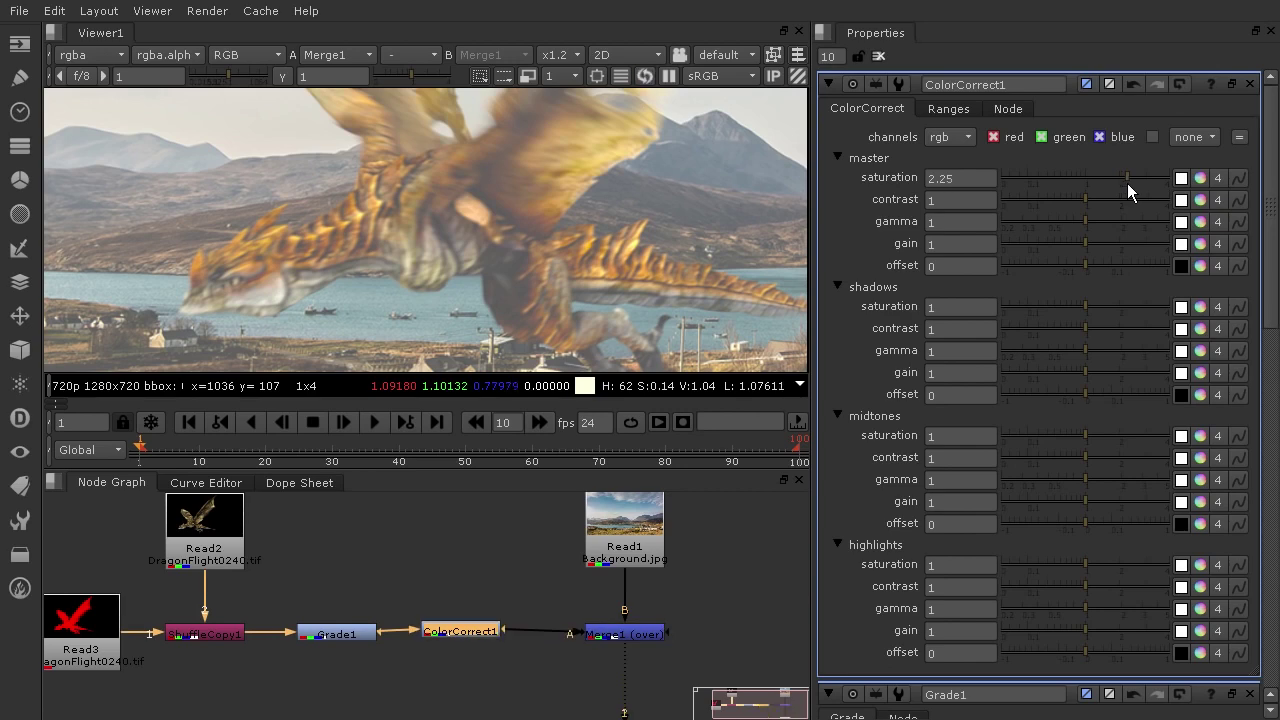
{"action": "left_click_drag", "start_coordinate": [459, 632], "coordinate": [460, 636]}
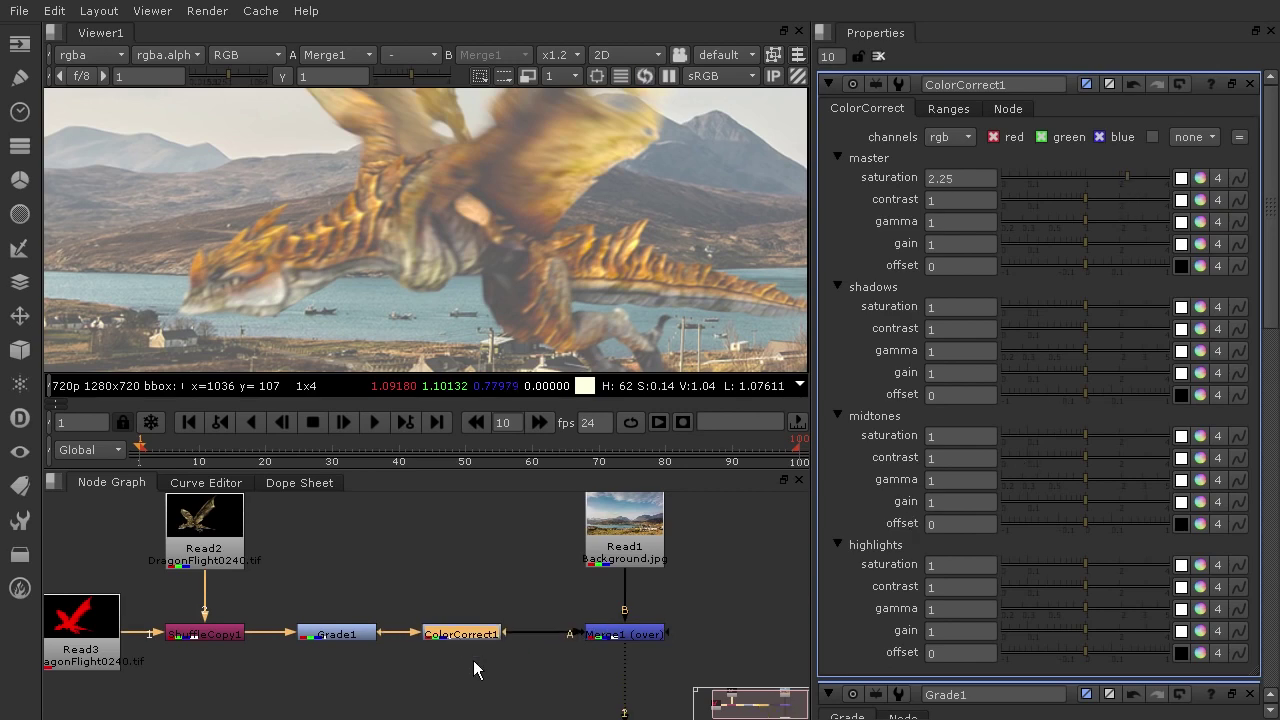
{"action": "left_click_drag", "start_coordinate": [1087, 251], "coordinate": [1135, 246]}
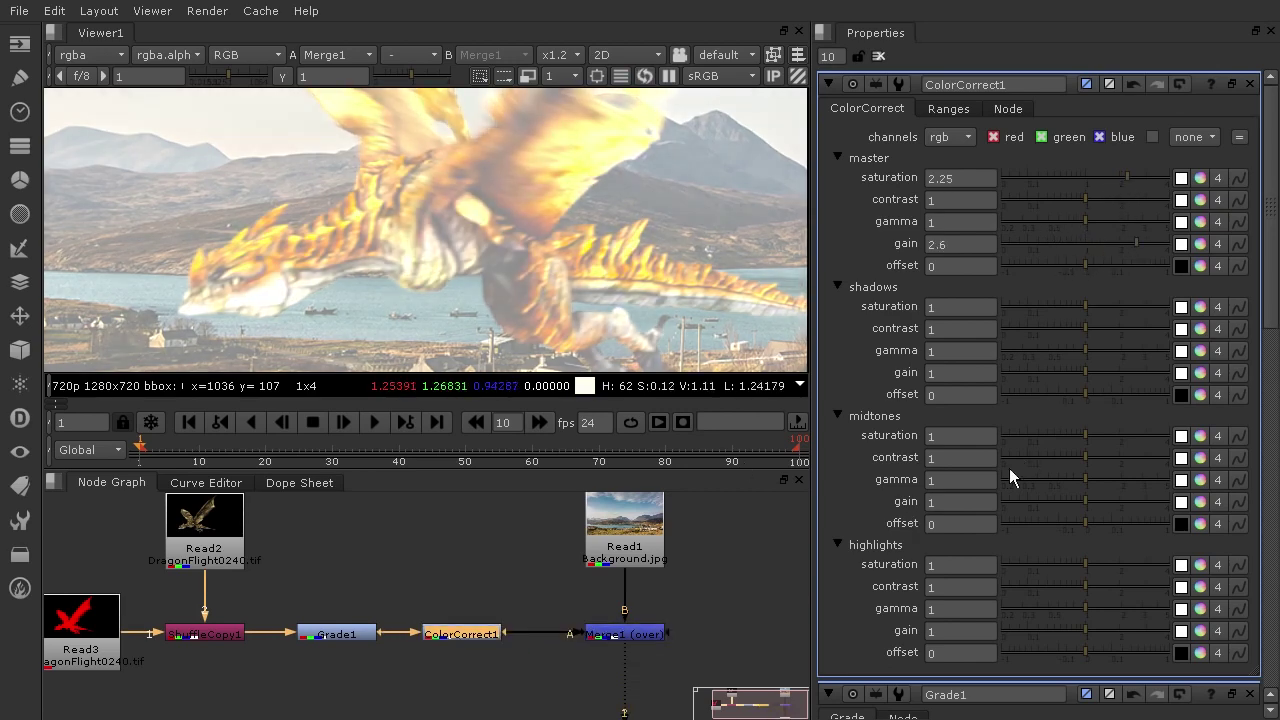
Step: Set Grade1's (un)premult by option to rgba.alpha and disable the Grade1 node
{"action": "double_click", "coordinate": [362, 638]}
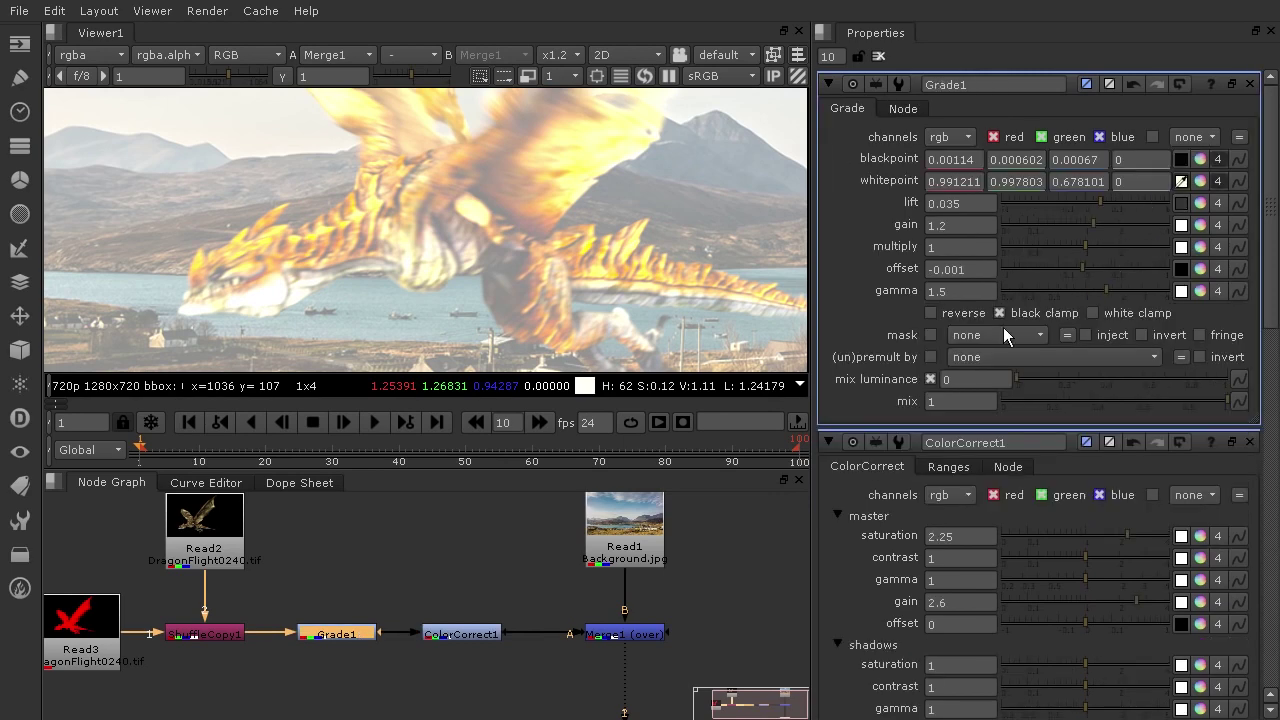
{"action": "left_click", "coordinate": [990, 360]}
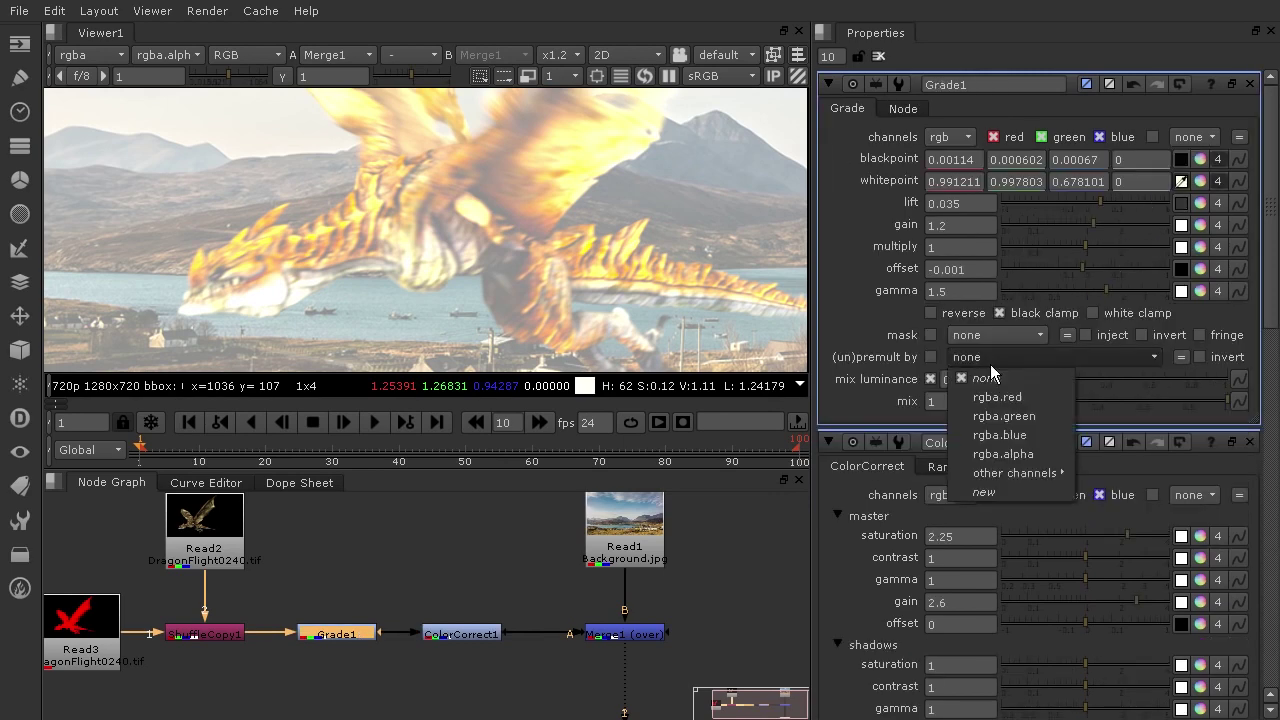
{"action": "left_click", "coordinate": [1003, 454]}
{"action": "left_click_drag", "start_coordinate": [446, 635], "coordinate": [450, 641]}
{"action": "left_click", "coordinate": [355, 652]}
{"action": "key", "text": "d"}
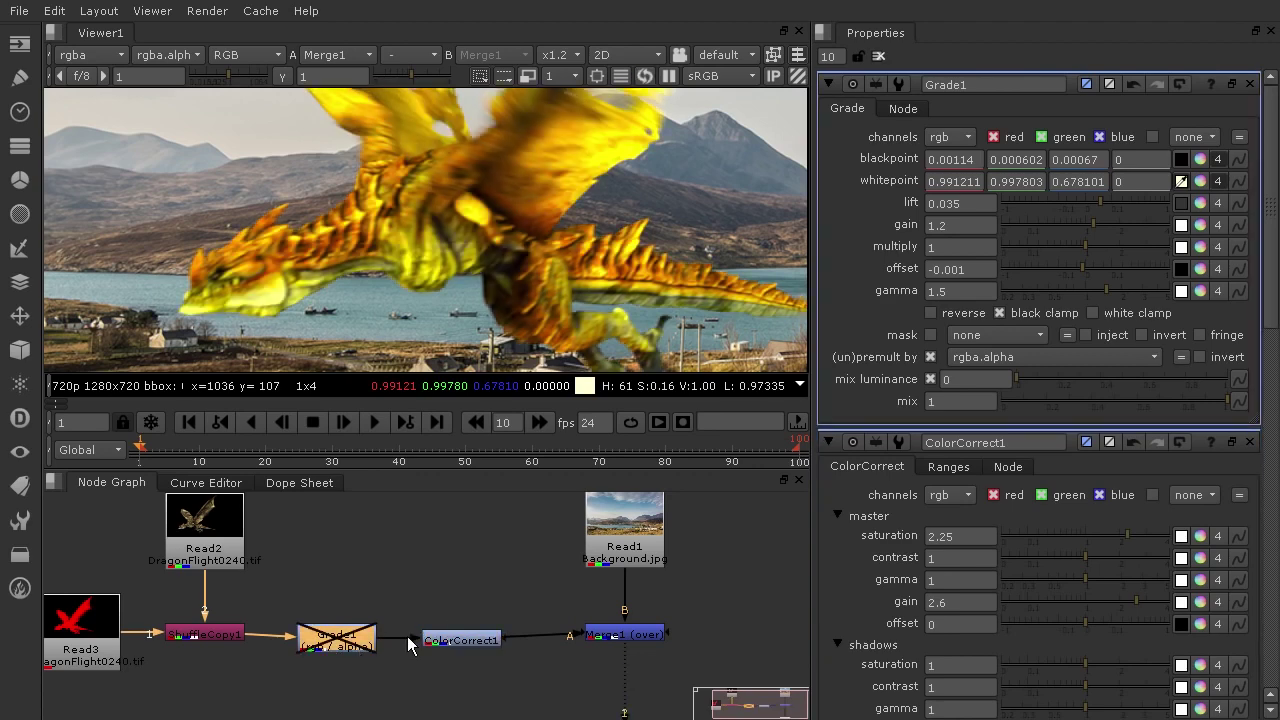
Step: Close Grade1's properties and set ColorCorrect1's (un)premult by option to rgba.alpha
{"action": "left_click", "coordinate": [453, 643]}
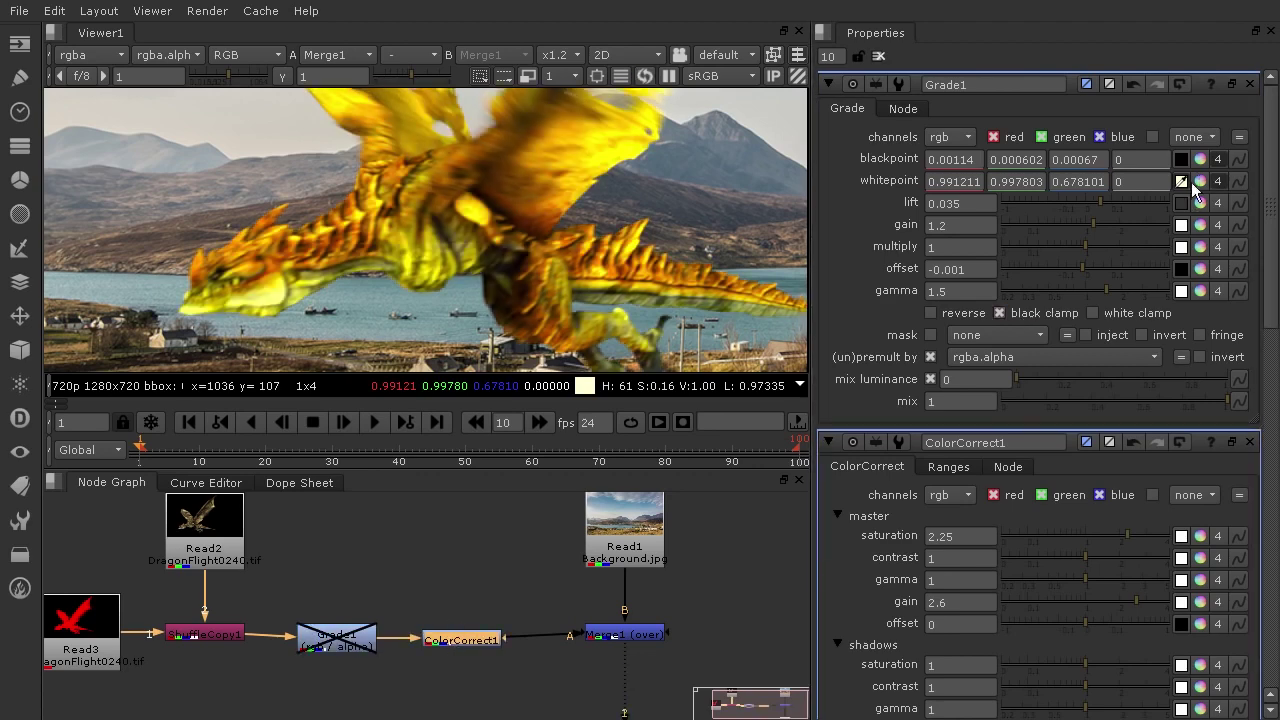
{"action": "left_click", "coordinate": [1250, 84]}
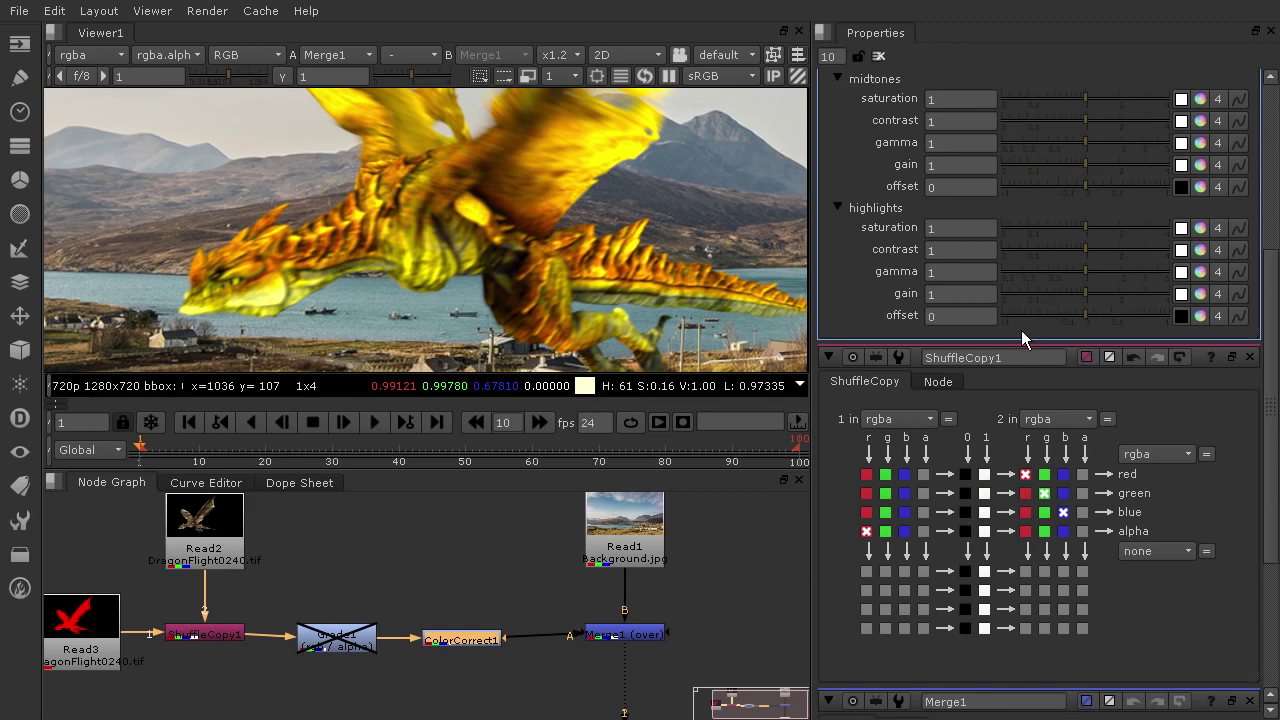
{"action": "scroll", "coordinate": [1040, 265], "scroll_direction": "up", "scroll_amount": 5}
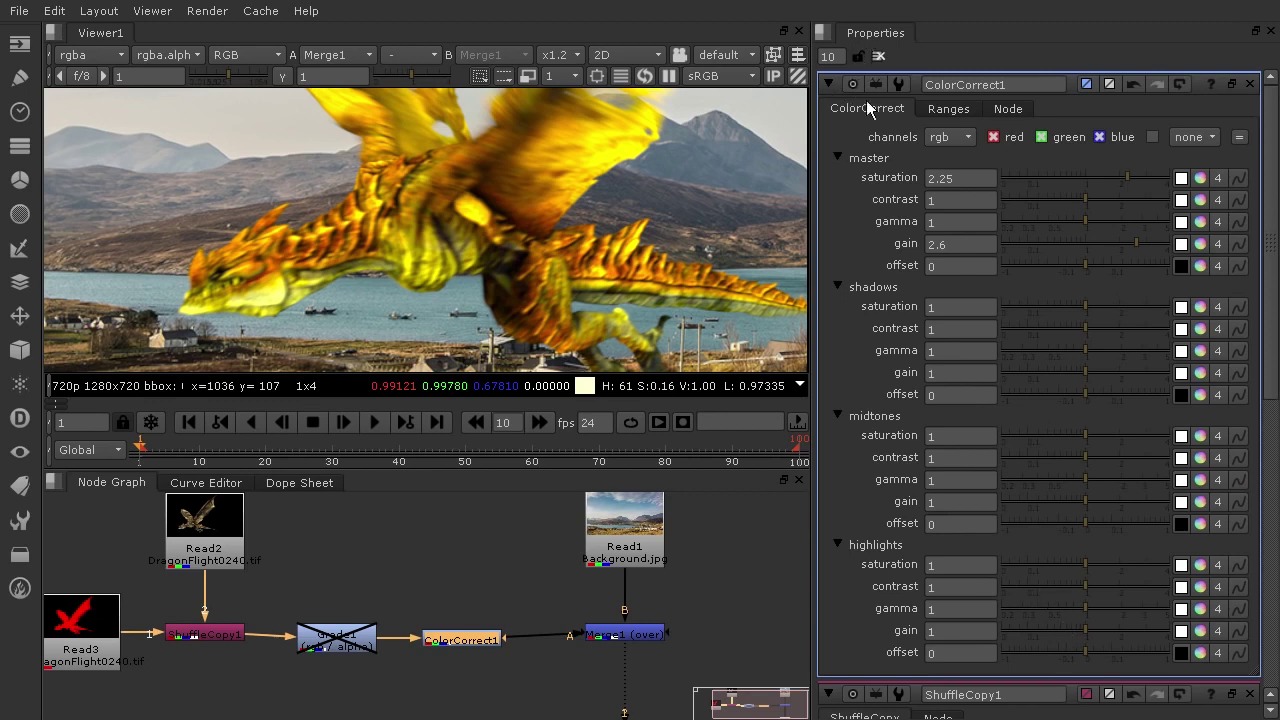
{"action": "left_click", "coordinate": [950, 109]}
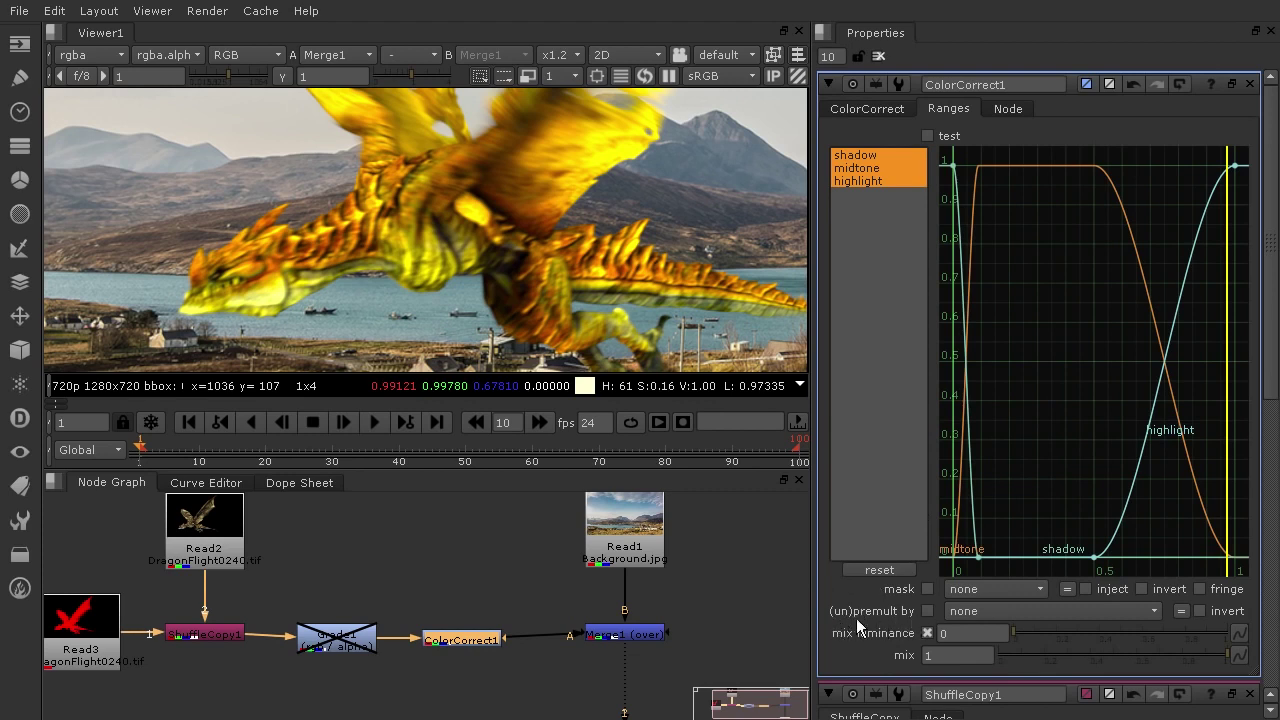
{"action": "left_click", "coordinate": [965, 607]}
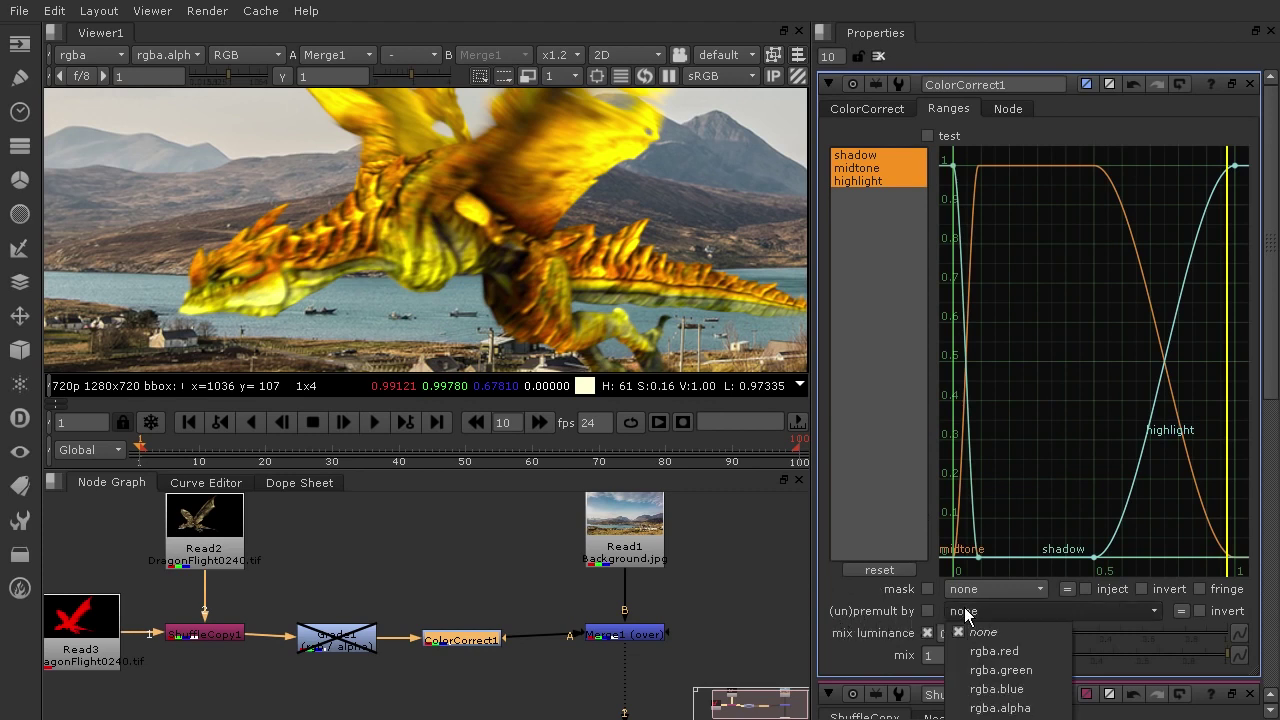
{"action": "left_click", "coordinate": [1018, 703]}
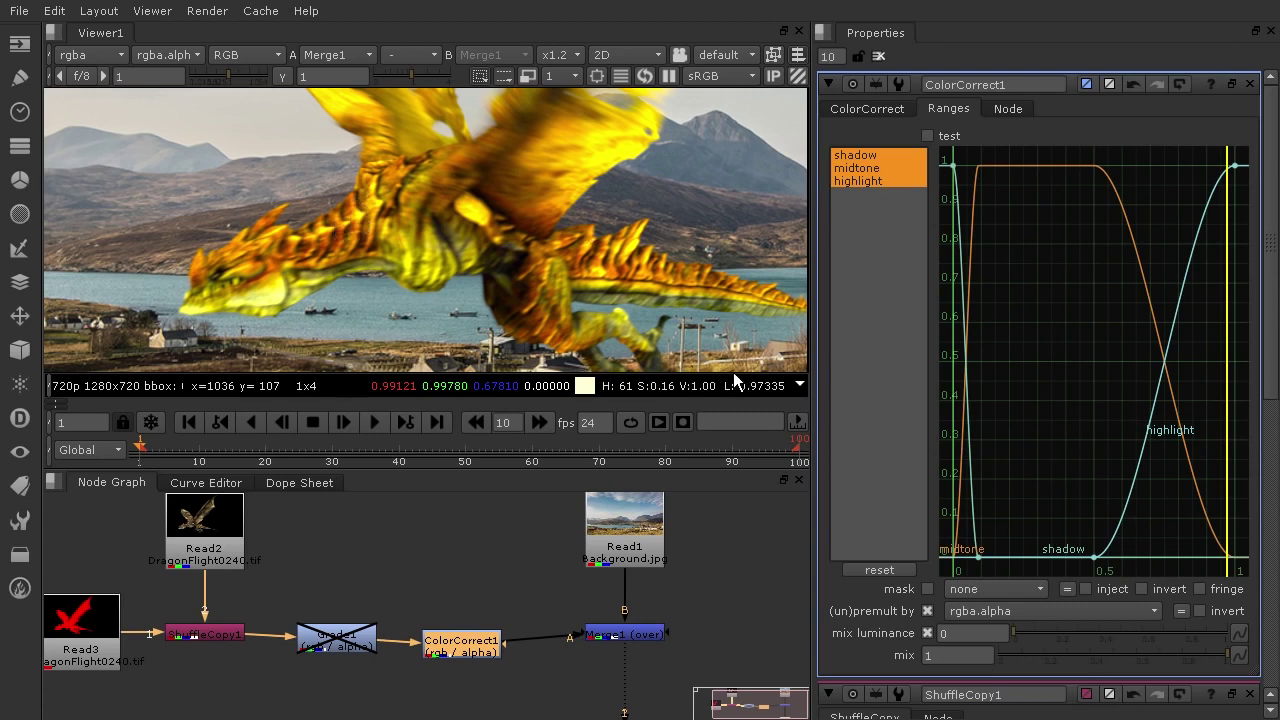
Step: Re-enable Grade1 and open its properties, checking the dragon against the whole landscape
{"action": "left_click", "coordinate": [343, 645]}
{"action": "key", "text": "d"}
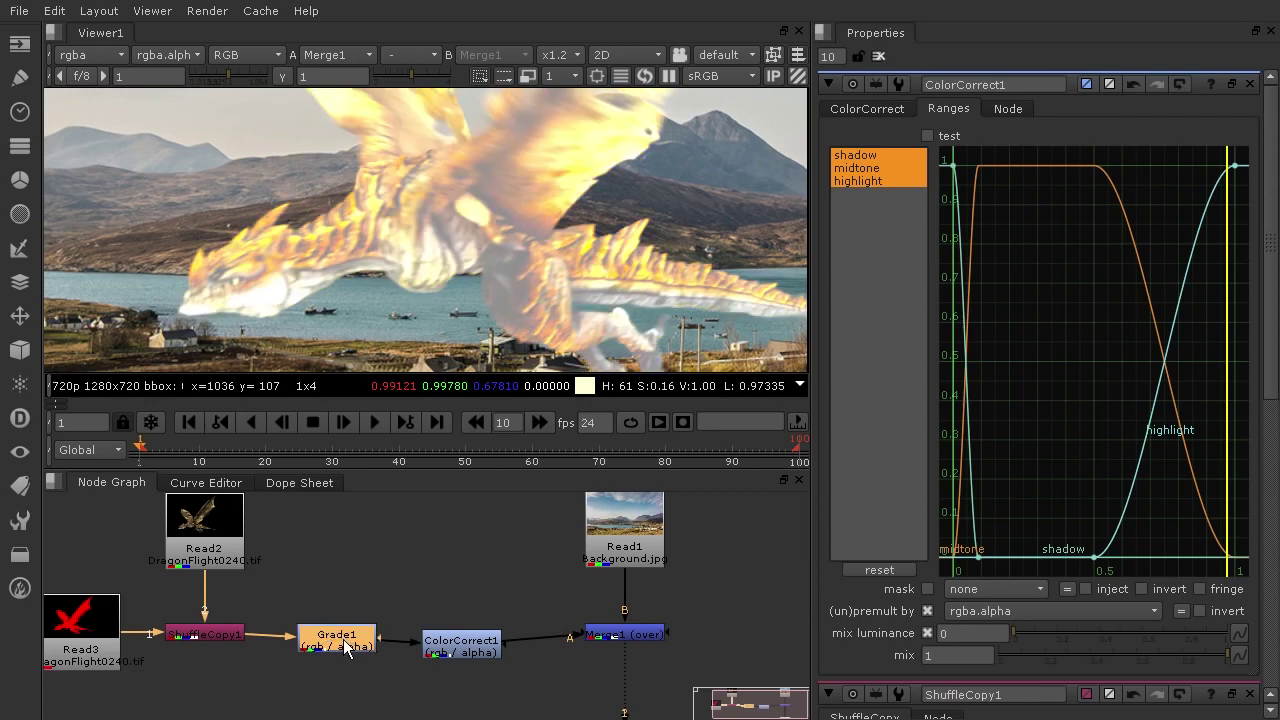
{"action": "double_click", "coordinate": [346, 646]}
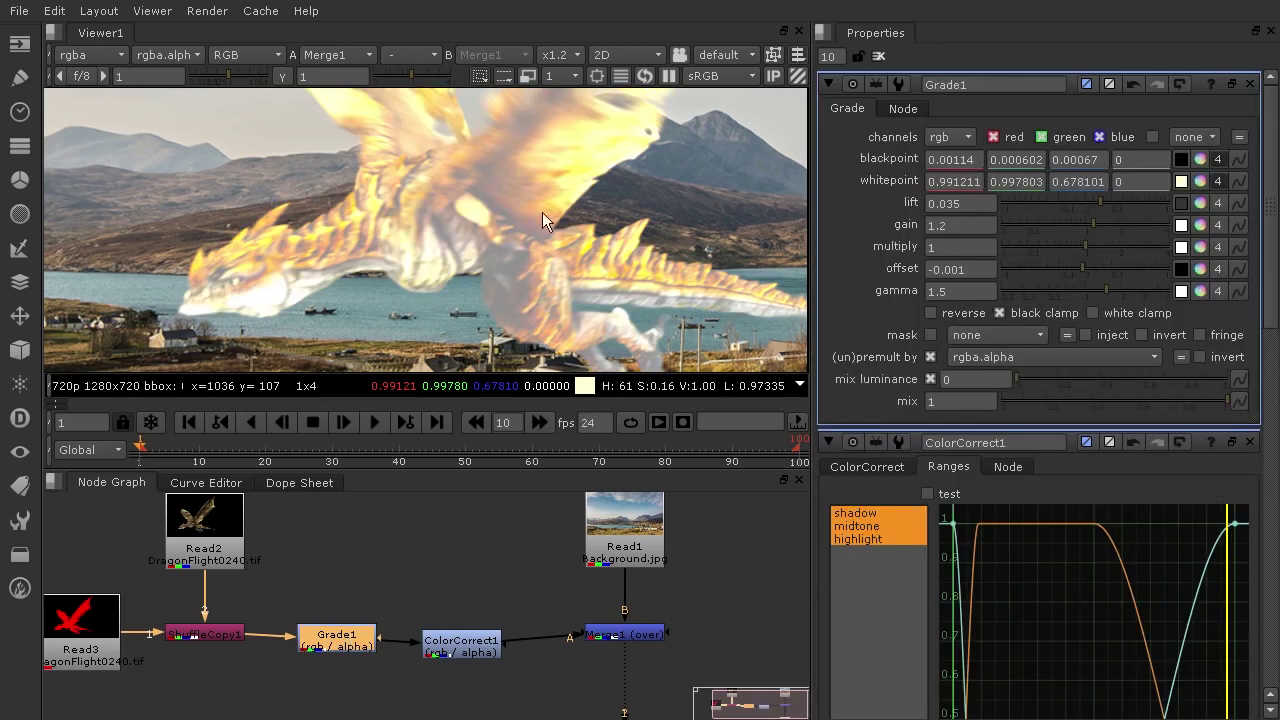
{"action": "scroll", "coordinate": [605, 195], "scroll_direction": "down", "scroll_amount": 3}
{"action": "scroll", "coordinate": [895, 190], "scroll_direction": "down", "scroll_amount": 3}
{"action": "scroll", "coordinate": [704, 185], "scroll_direction": "down", "scroll_amount": 2}
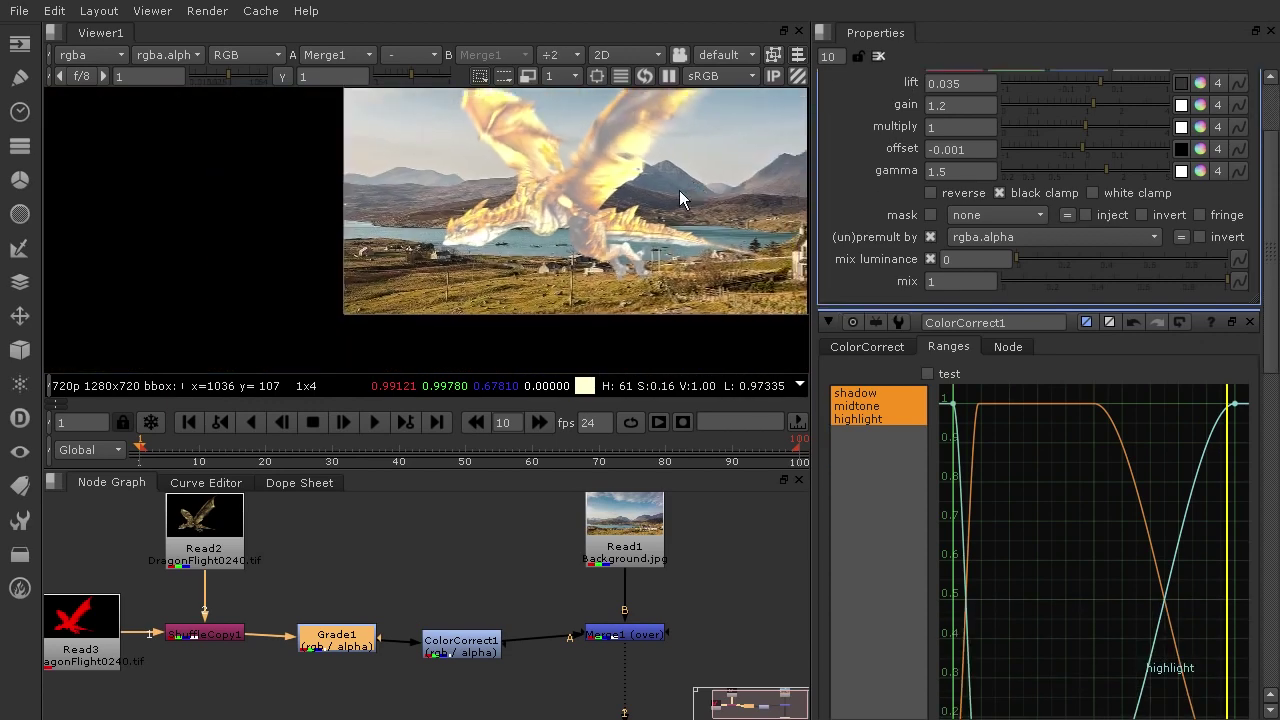
{"action": "middle_click_drag", "start_coordinate": [704, 187], "coordinate": [452, 273]}
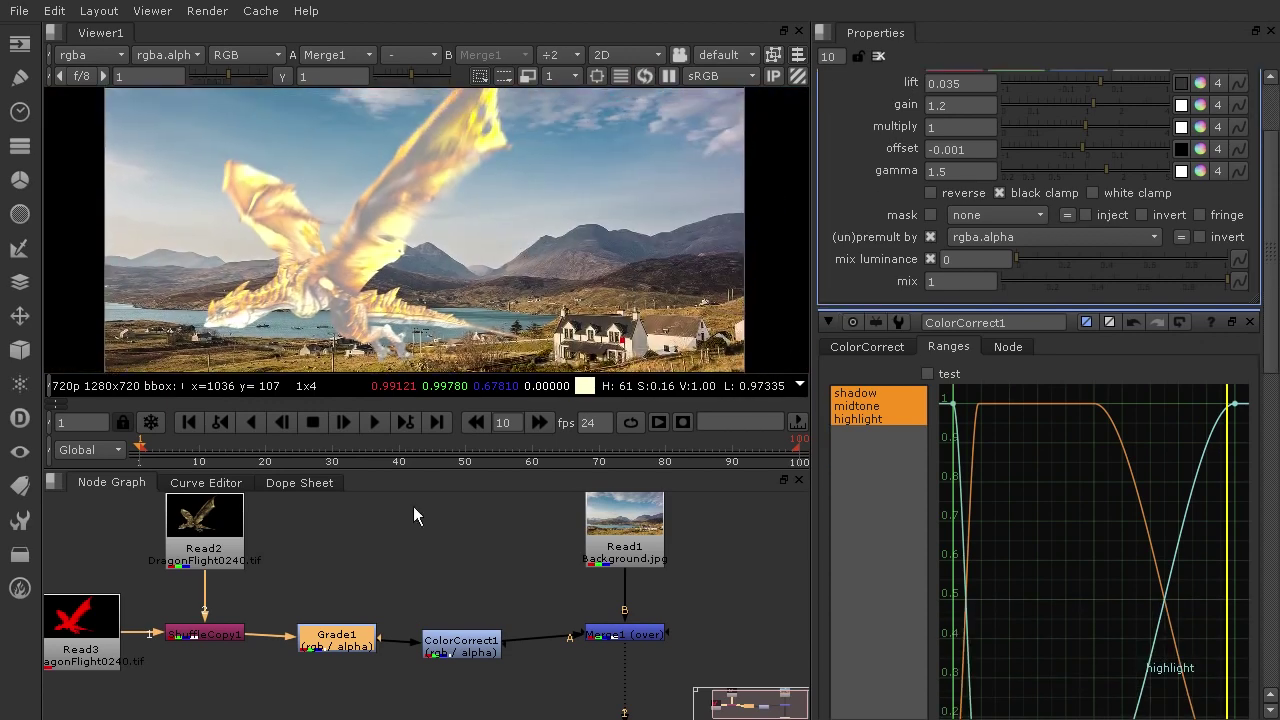
Step: Line up ColorCorrect1 and Grade1 in the dragon branch and disable ColorCorrect1
{"action": "left_click_drag", "start_coordinate": [443, 651], "coordinate": [457, 639]}
{"action": "left_click", "coordinate": [360, 645]}
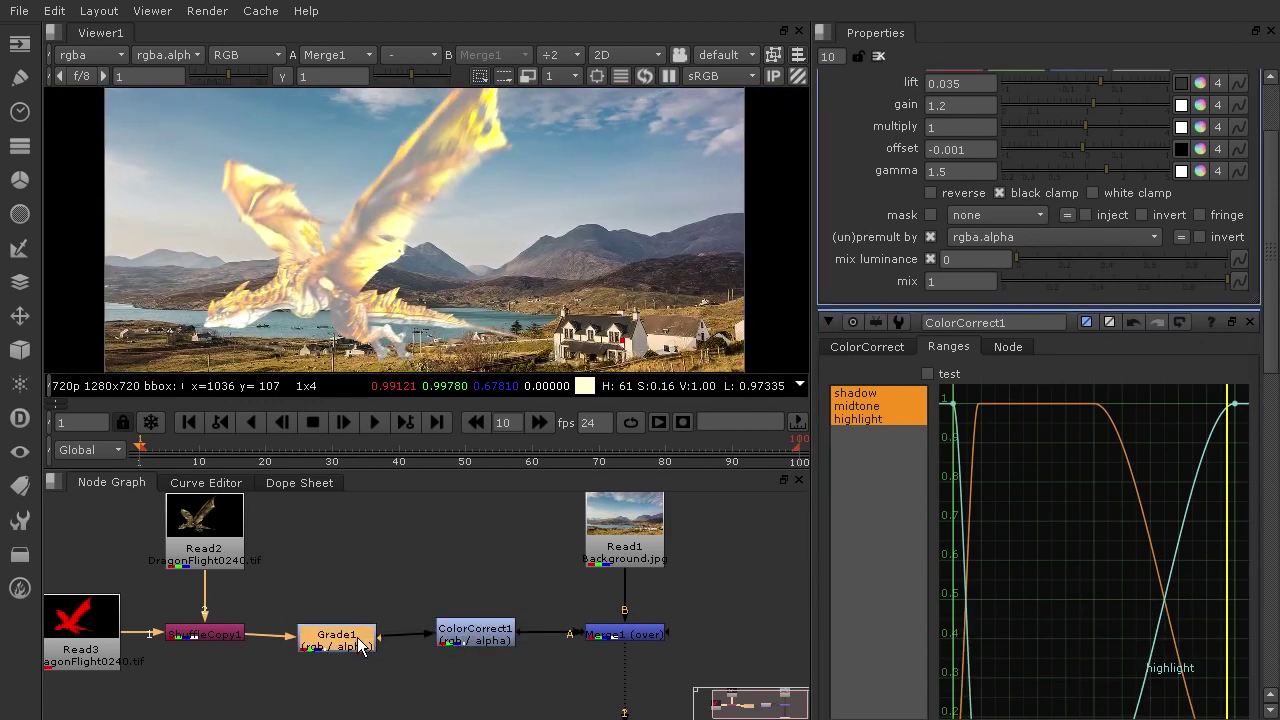
{"action": "left_click", "coordinate": [476, 640]}
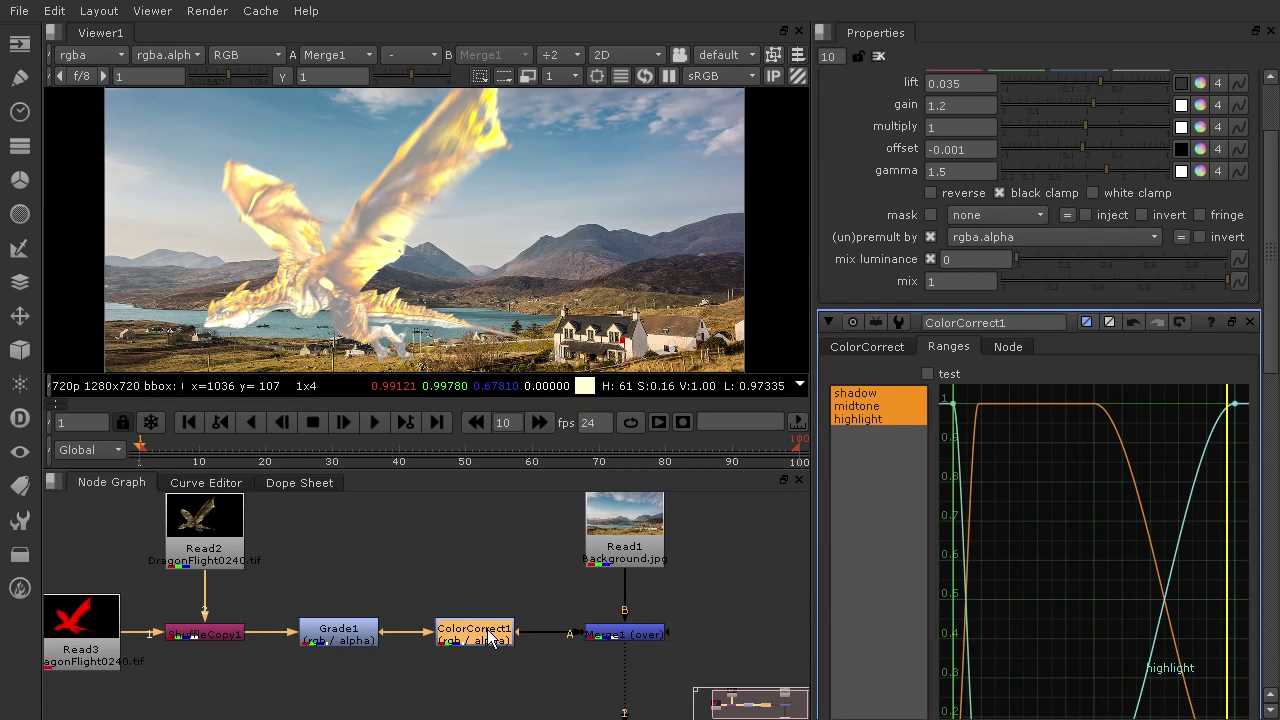
{"action": "key", "text": "d"}
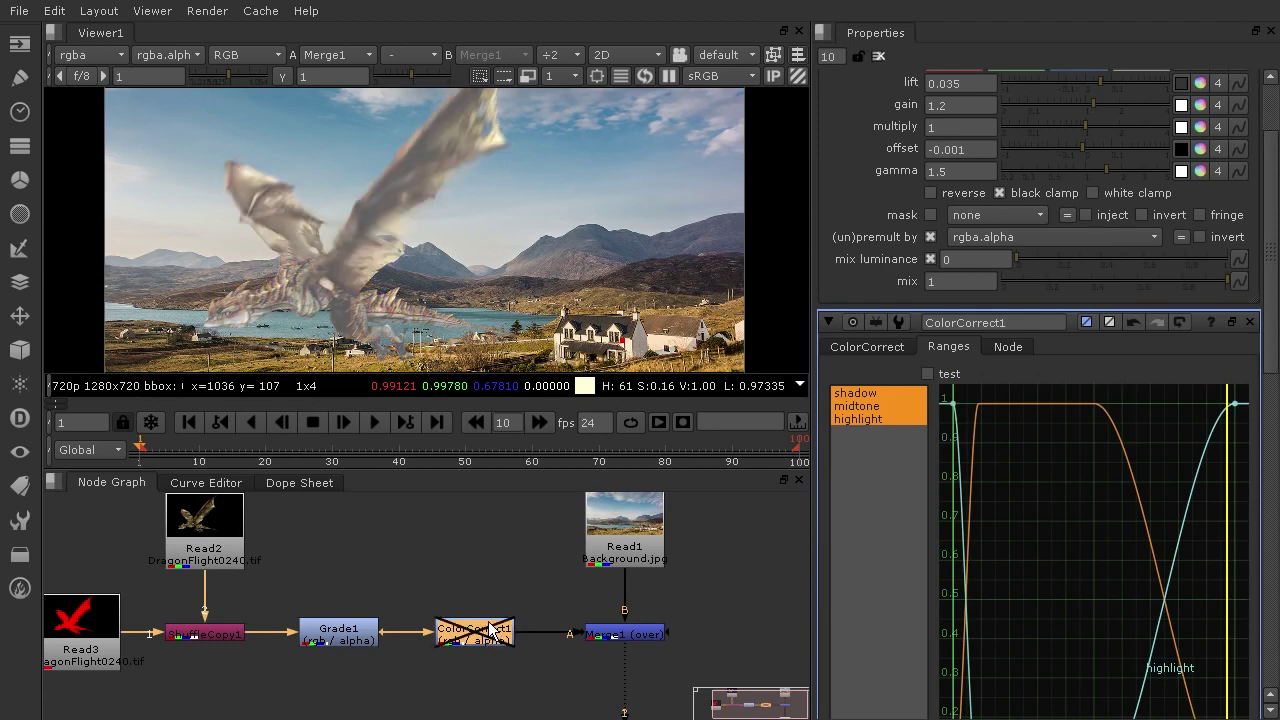
Step: Lower Grade1's gamma to 0.78 and enlarge the viewer area above the node graph
{"action": "double_click", "coordinate": [360, 635]}
{"action": "left_click_drag", "start_coordinate": [1104, 285], "coordinate": [1072, 294]}
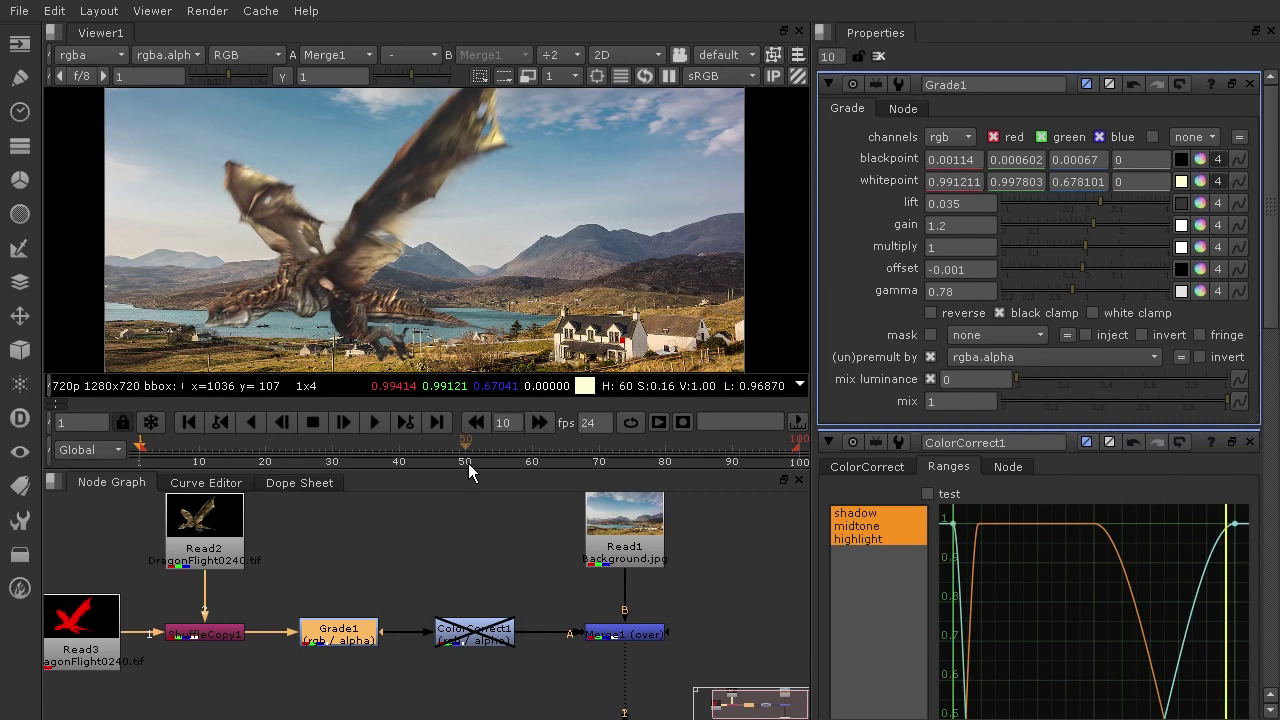
{"action": "left_click_drag", "start_coordinate": [468, 470], "coordinate": [470, 531]}
{"action": "middle_click_drag", "start_coordinate": [509, 336], "coordinate": [539, 307]}
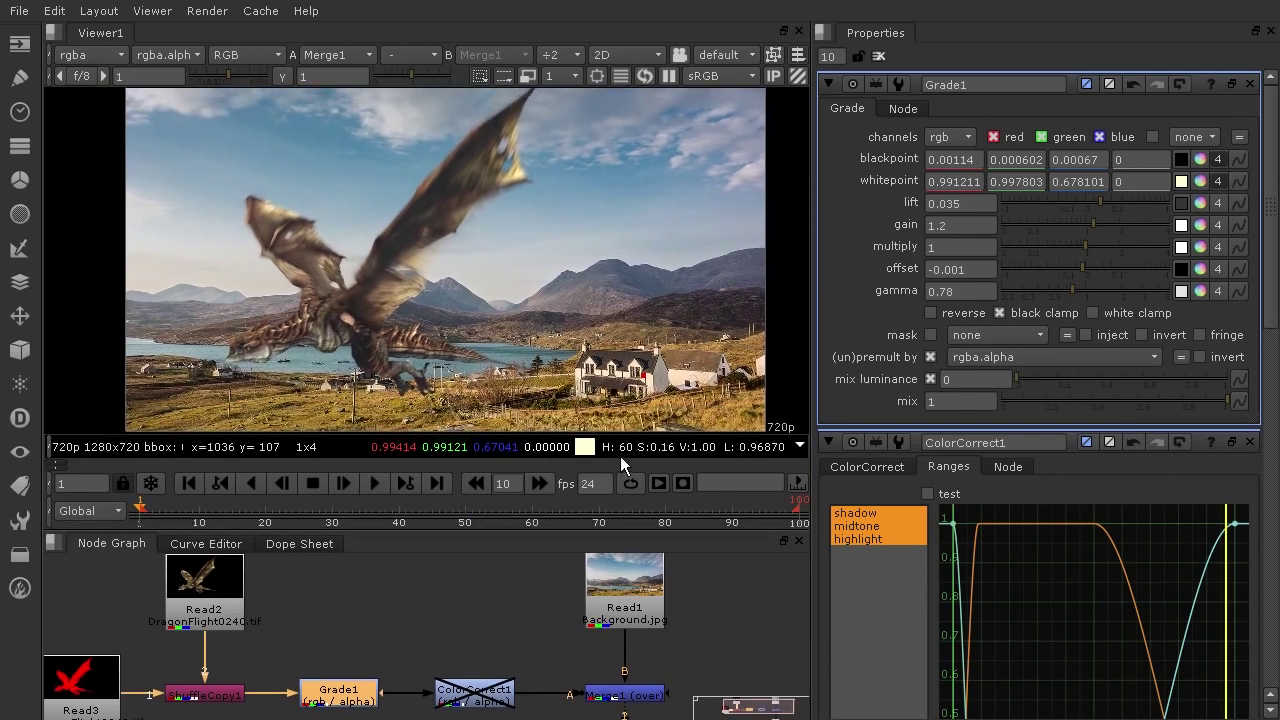